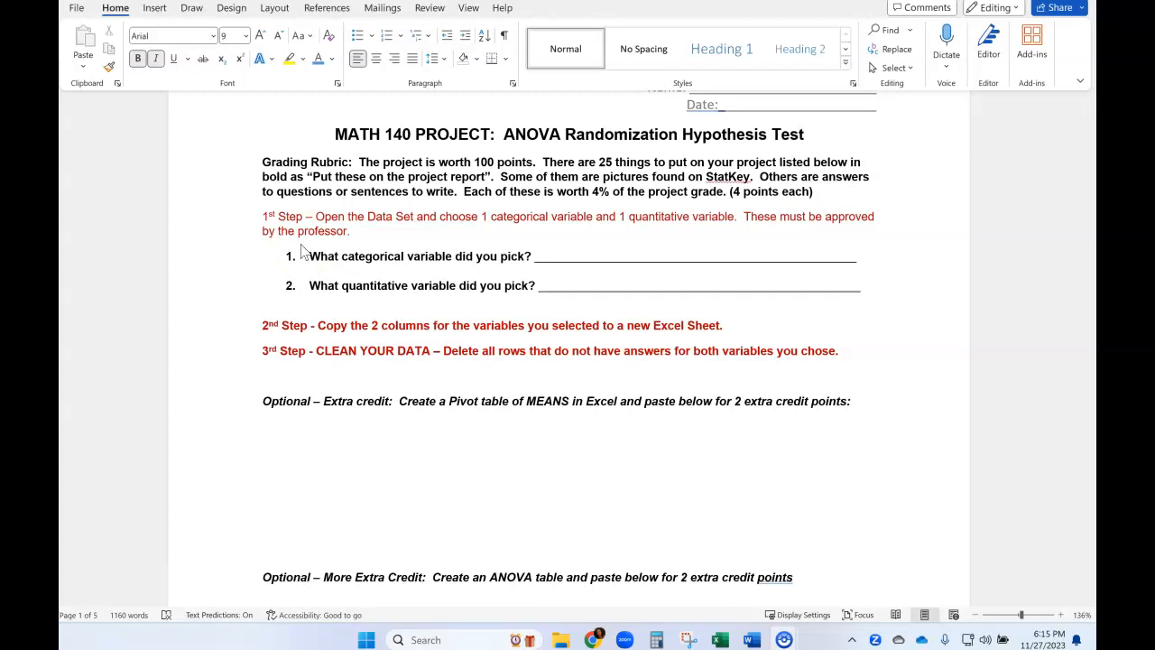
# Switch to the Project class nov 27 workbook in Excel and copy the whole "Natural color of your hair" column.
pyautogui.moveTo(722, 640)
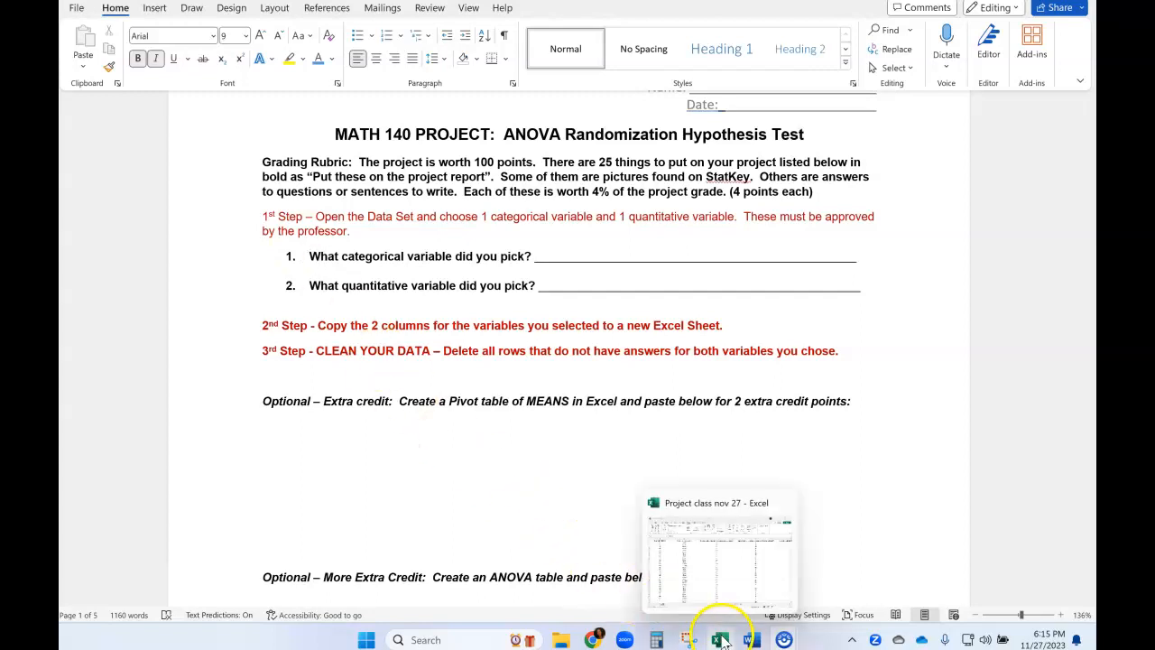
pyautogui.click(713, 582)
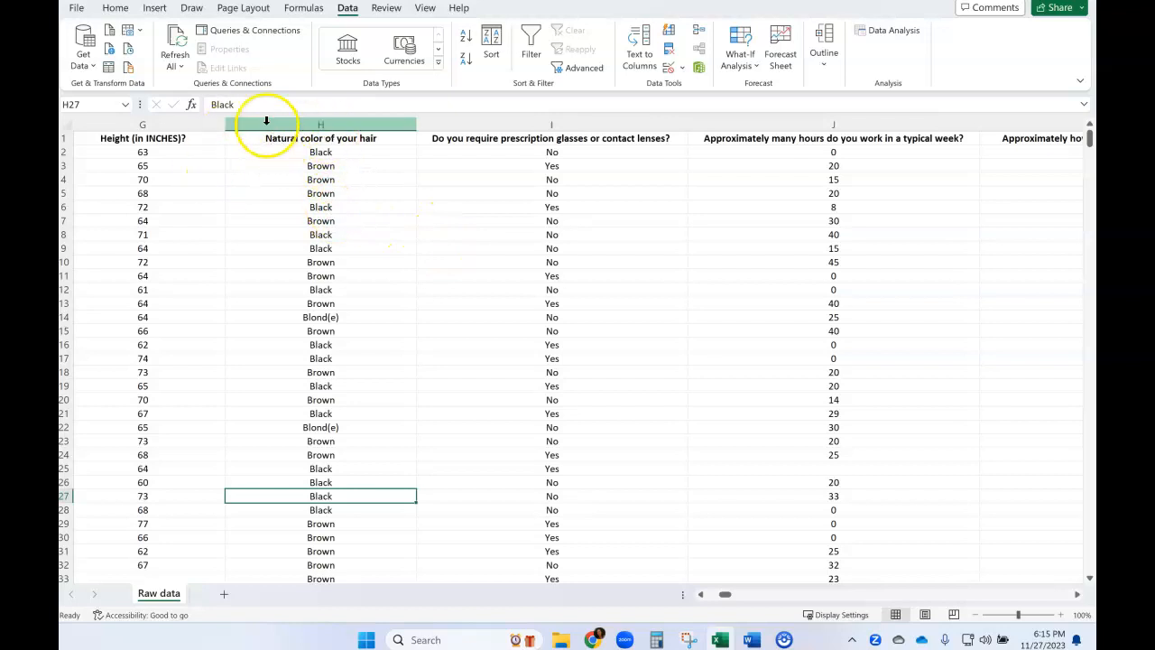
pyautogui.click(330, 125)
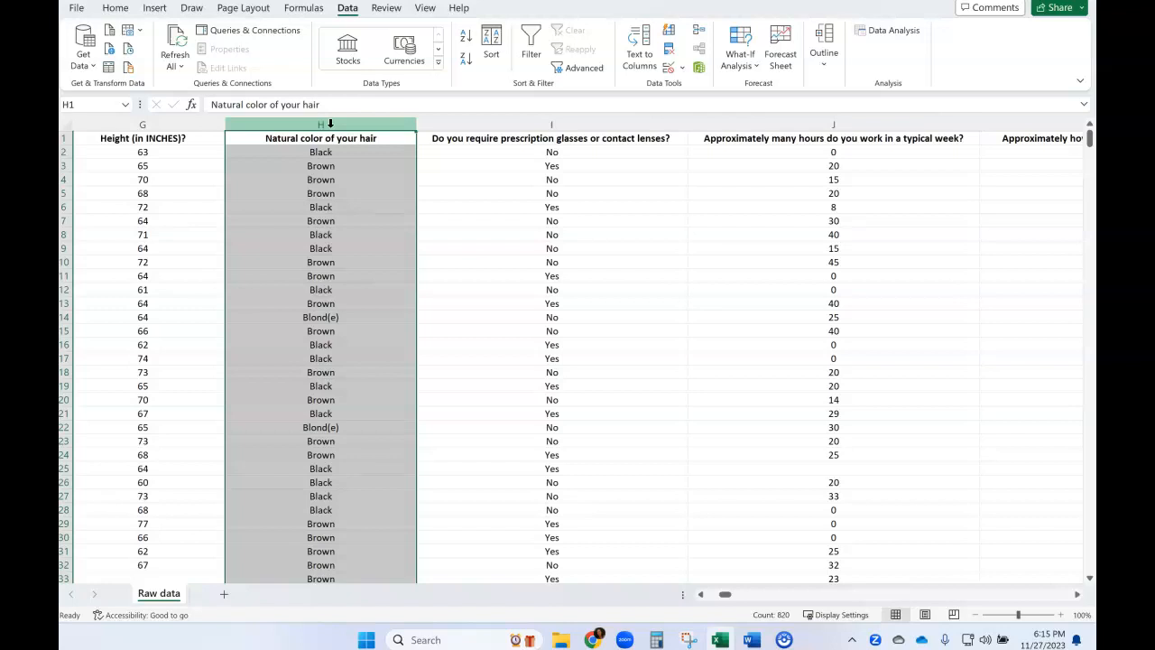
pyautogui.click(323, 123)
pyautogui.hotkey('ctrl', 'c')
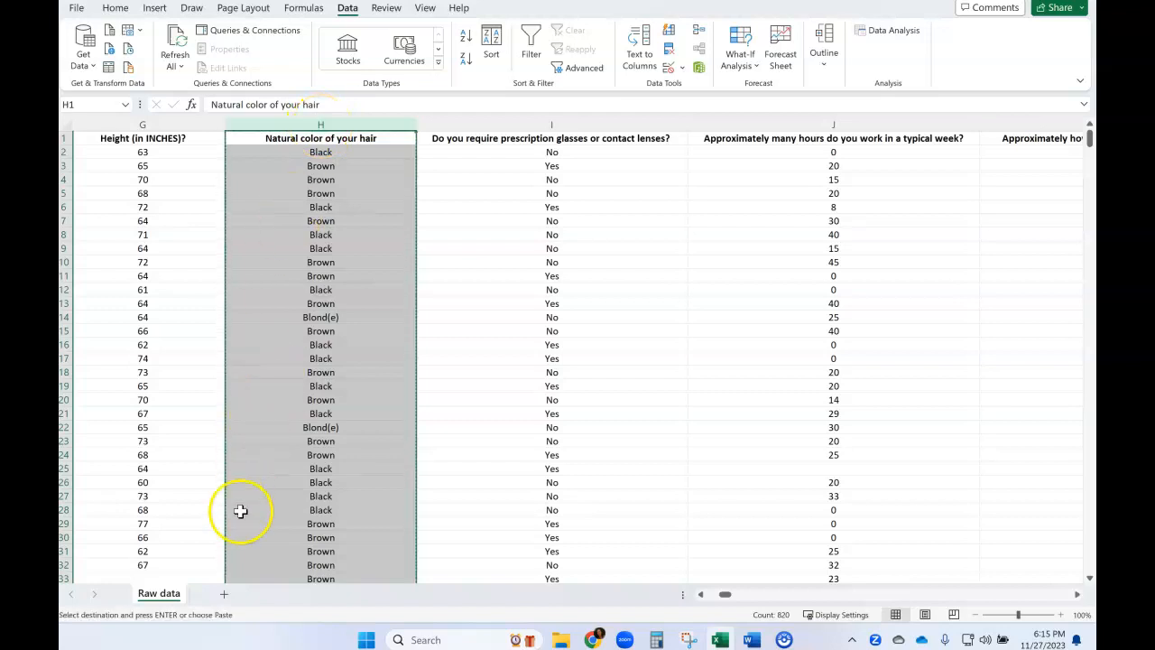
# Add a new worksheet and paste the copied hair color data into column A.
pyautogui.click(224, 595)
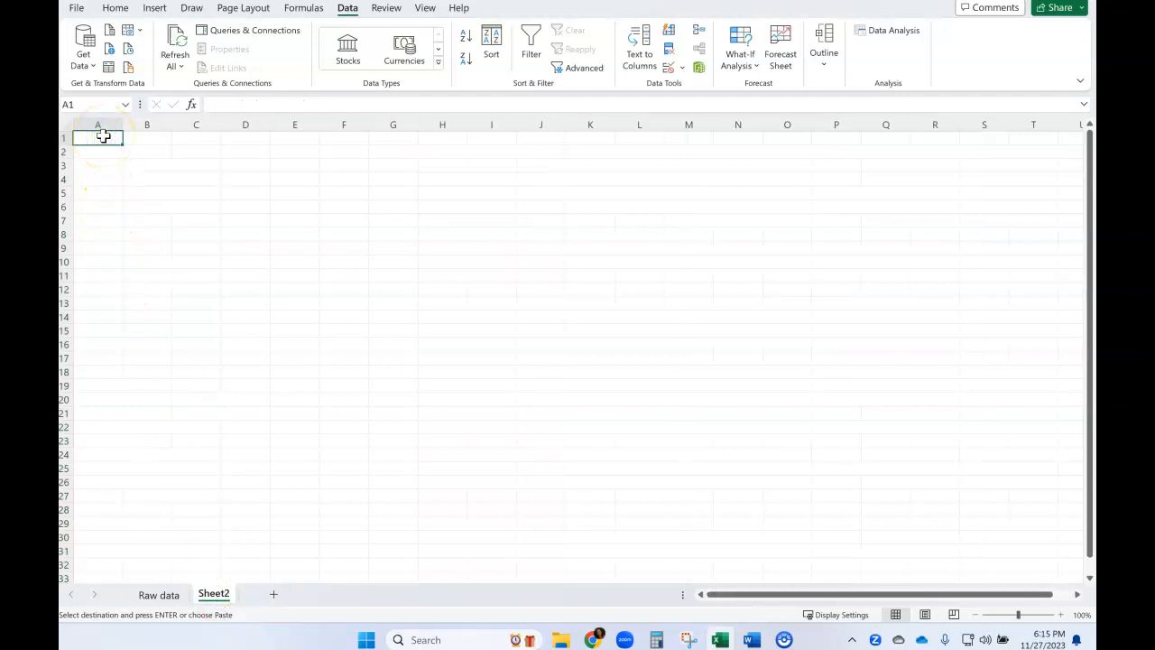
pyautogui.hotkey('ctrl', 'space')
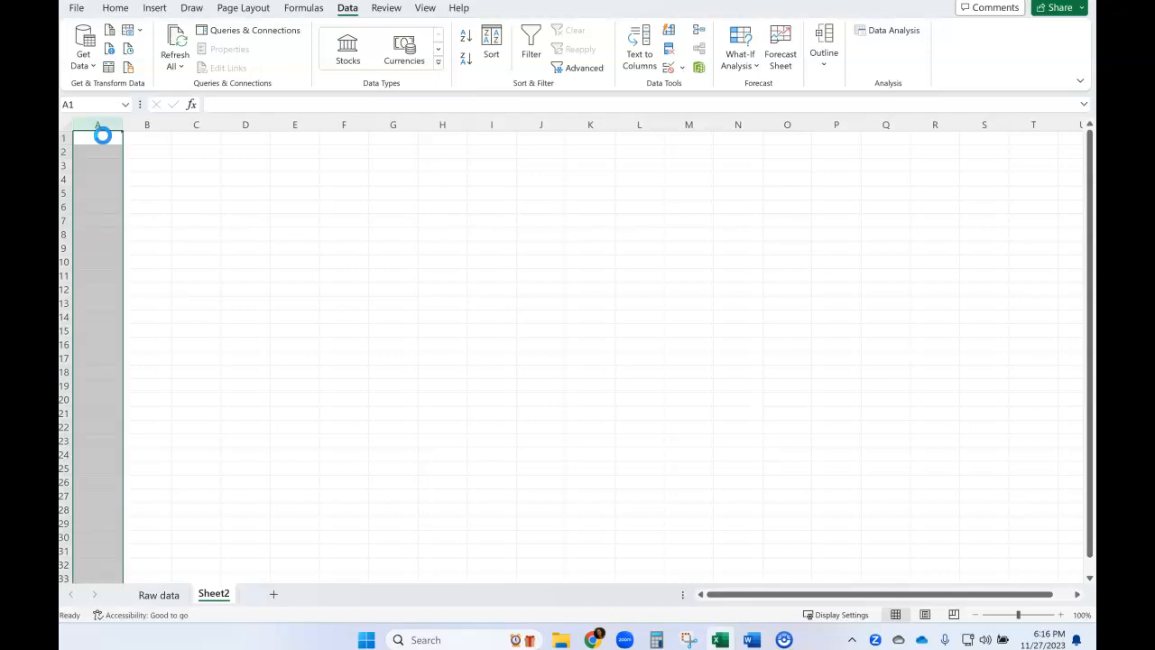
pyautogui.hotkey('ctrl', 'v')
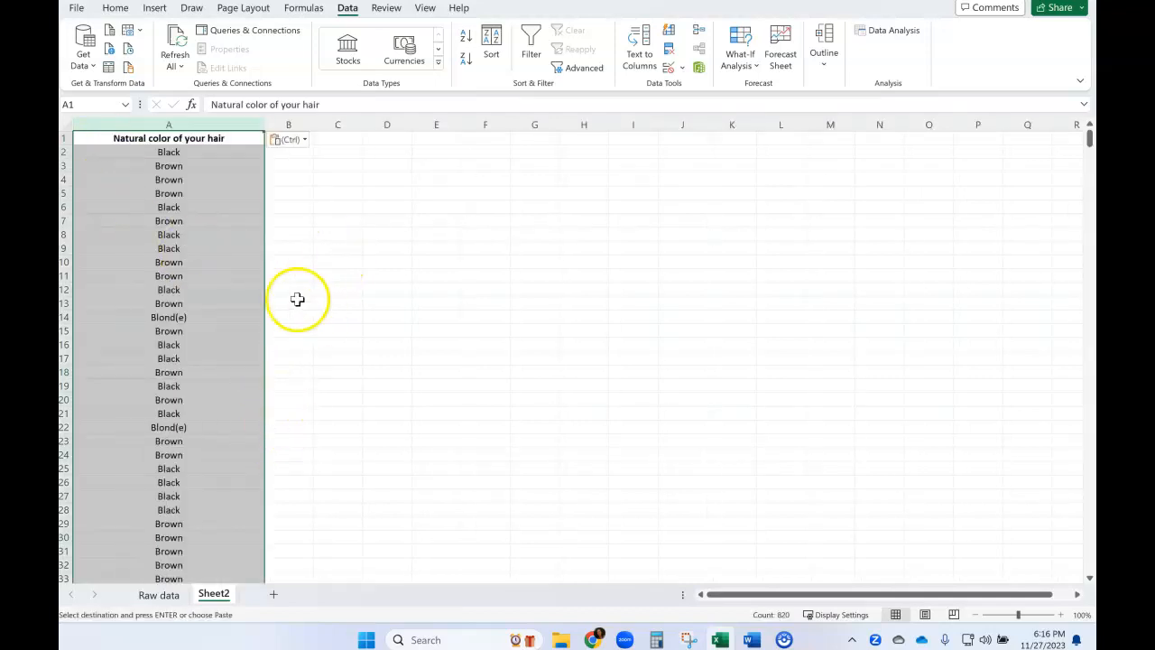
pyautogui.click(291, 261)
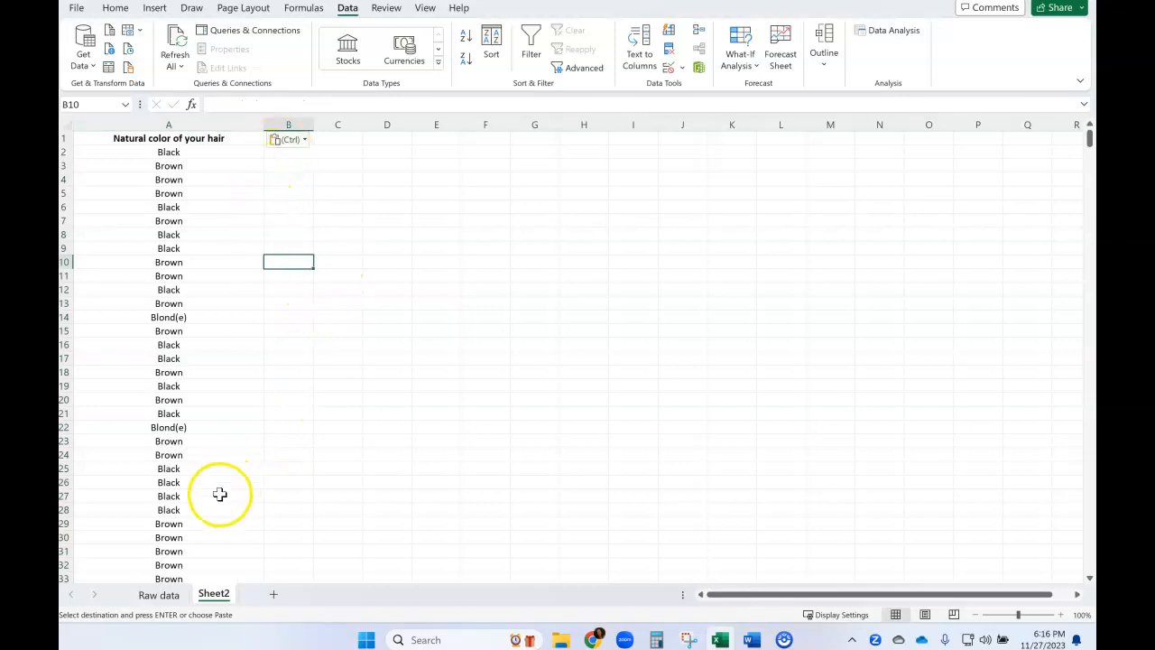
# Return to the Raw data sheet and copy the entire column on hours worked in a typical week.
pyautogui.click(156, 595)
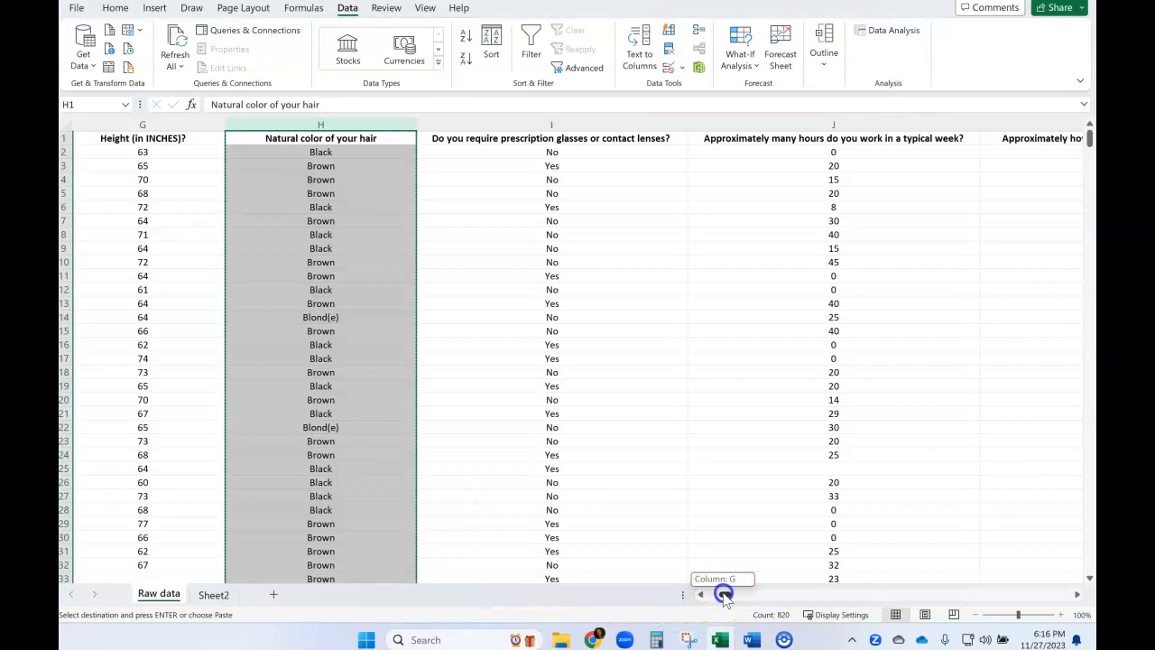
pyautogui.moveTo(725, 596); pyautogui.dragTo(727, 595)
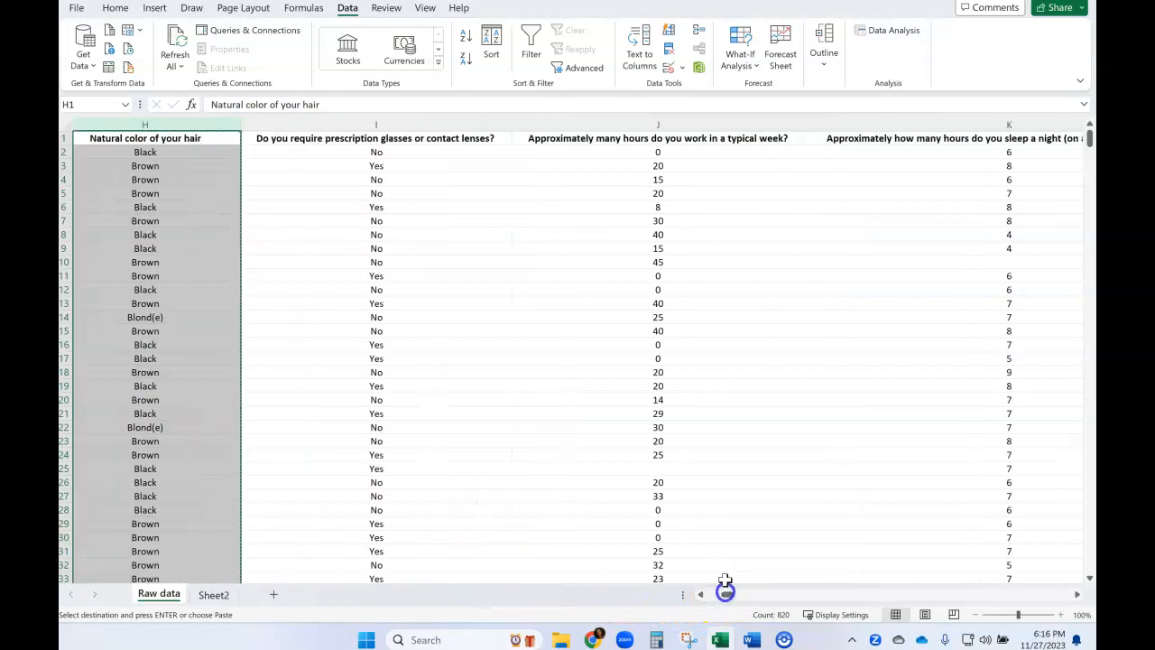
pyautogui.click(693, 248)
pyautogui.click(626, 124)
pyautogui.click(619, 138)
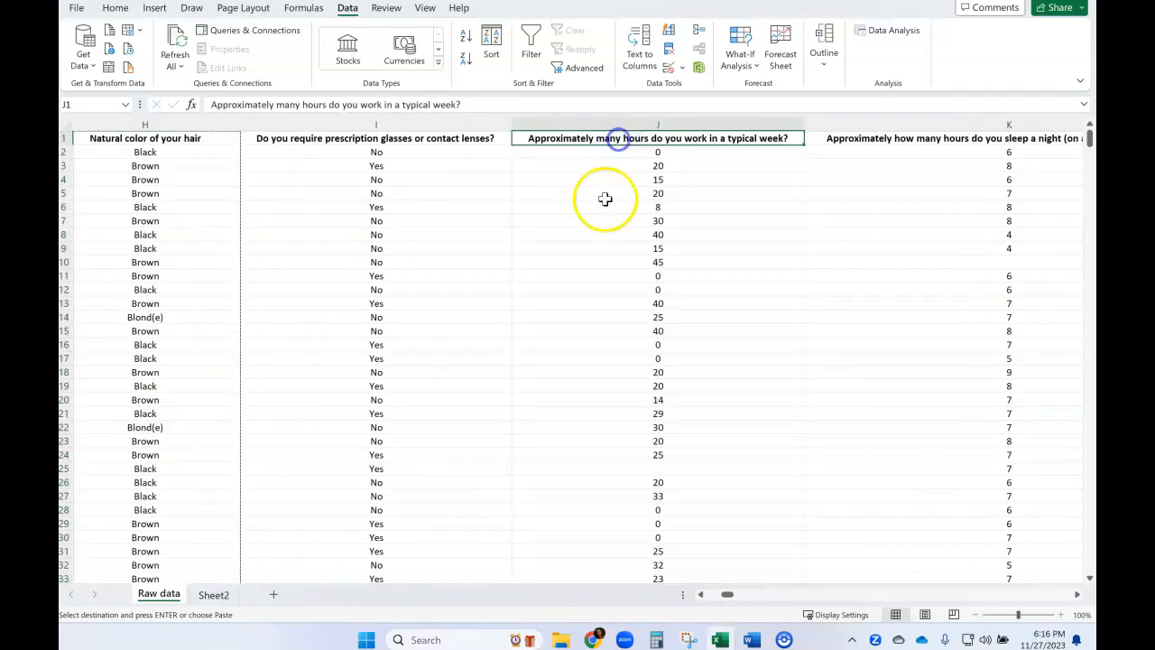
pyautogui.click(206, 137)
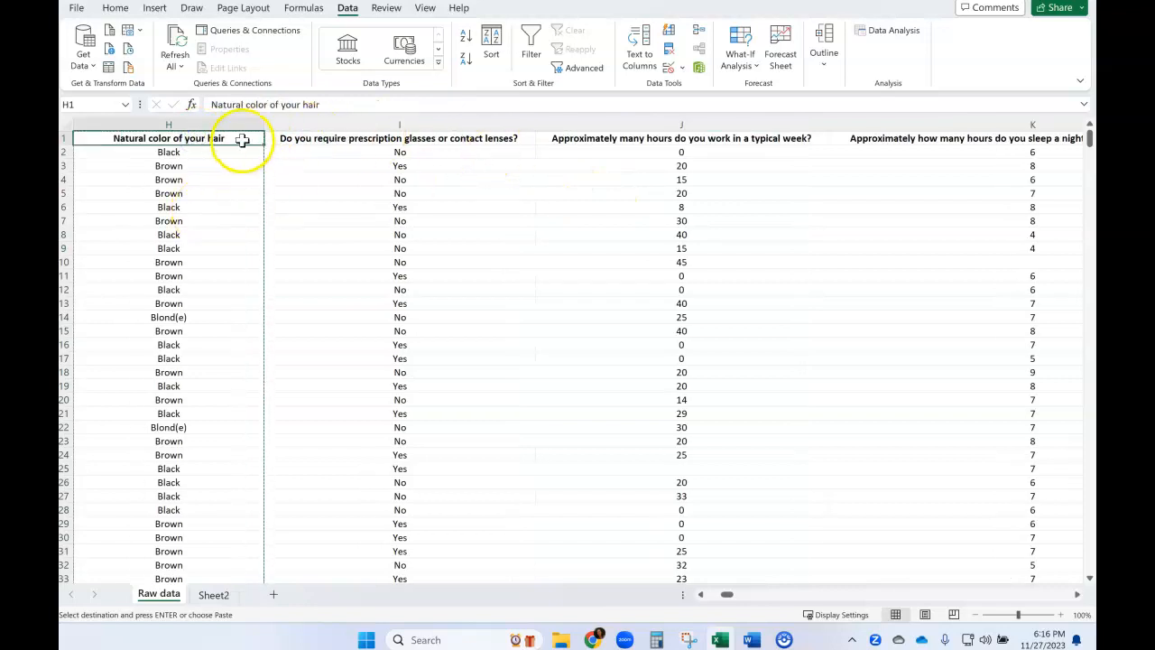
pyautogui.click(614, 139)
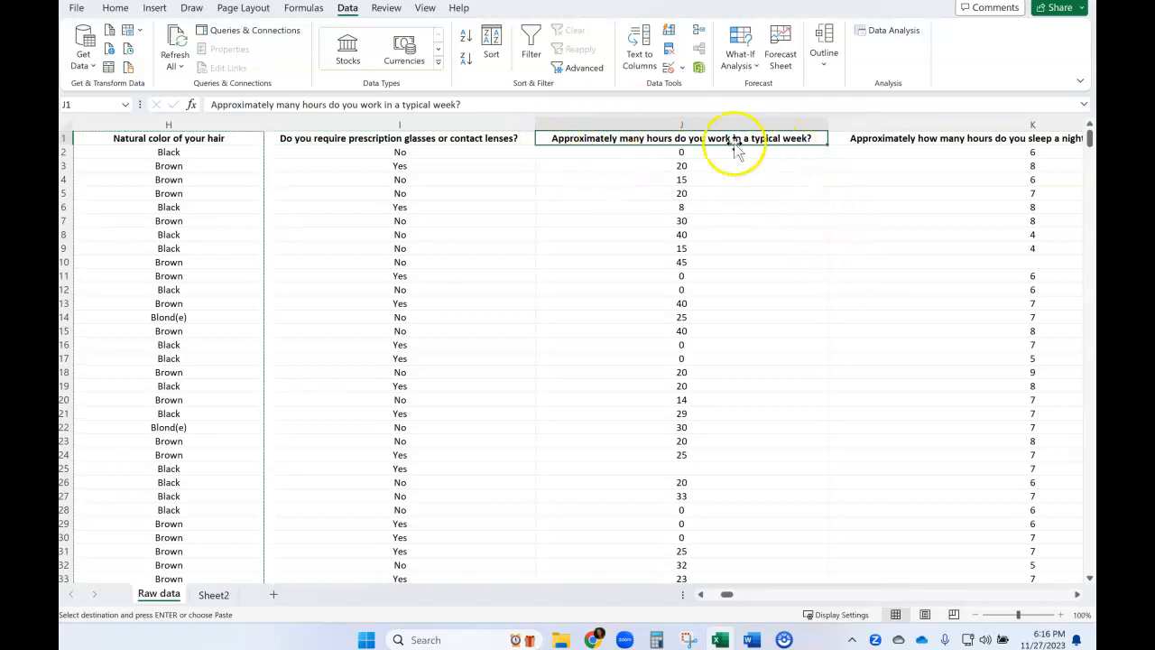
pyautogui.click(677, 123)
pyautogui.click(681, 125)
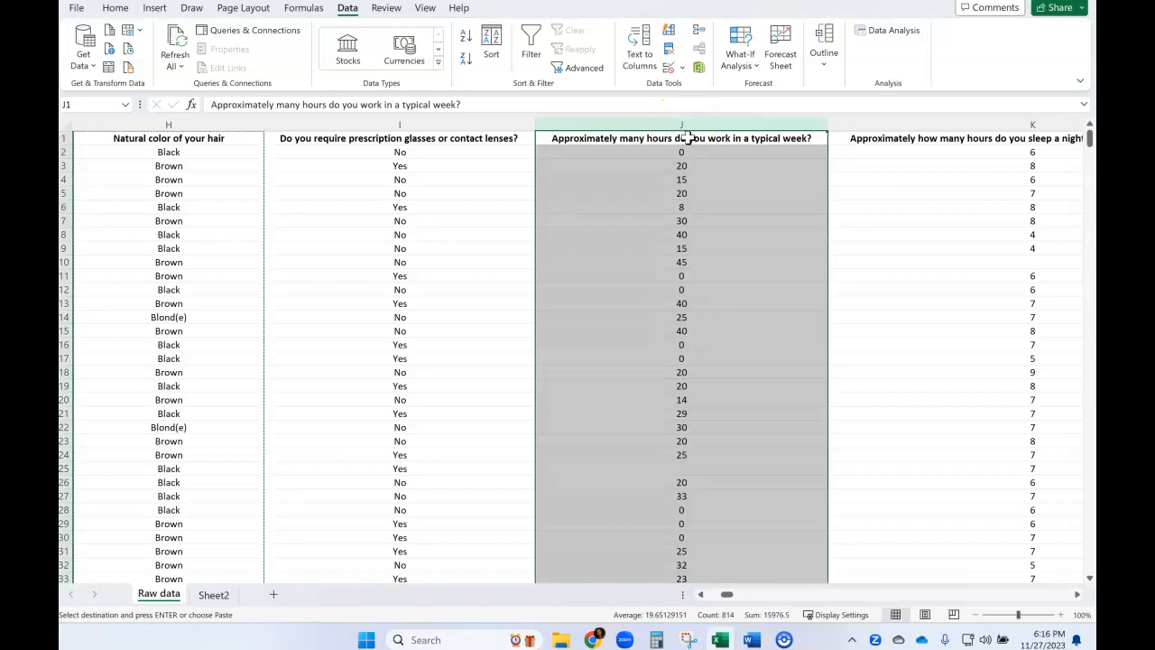
pyautogui.hotkey('ctrl', 'c')
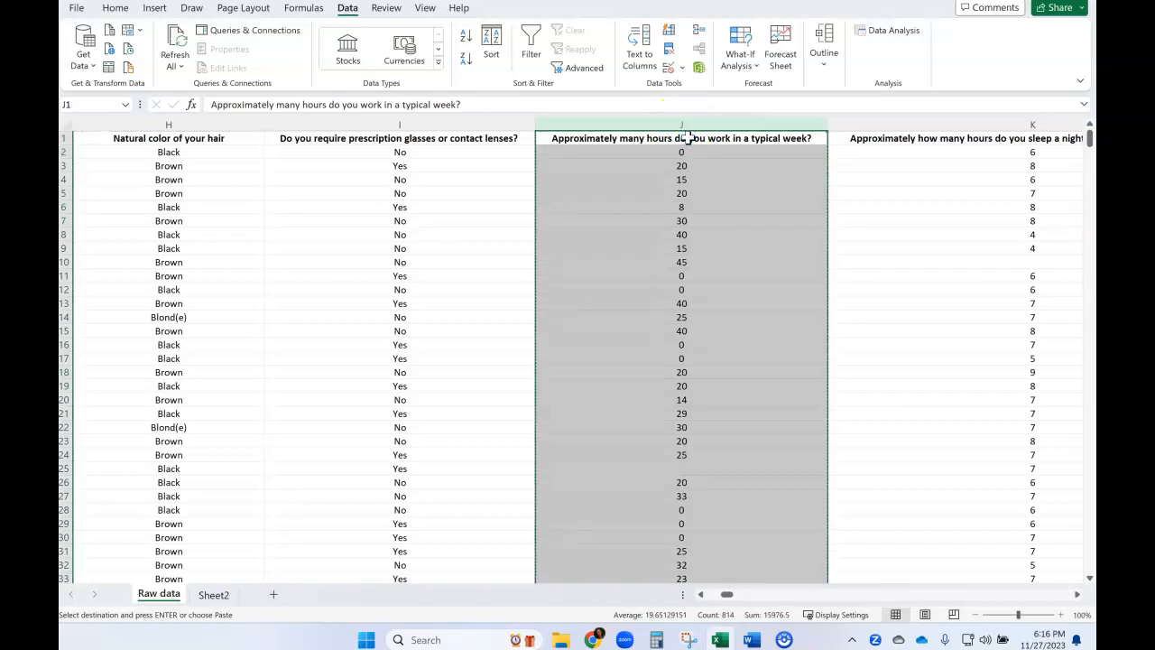
# Paste the work hours data into column B of Sheet2 and rename that sheet "Hair color vs work hrs".
pyautogui.click(213, 596)
pyautogui.click(280, 138)
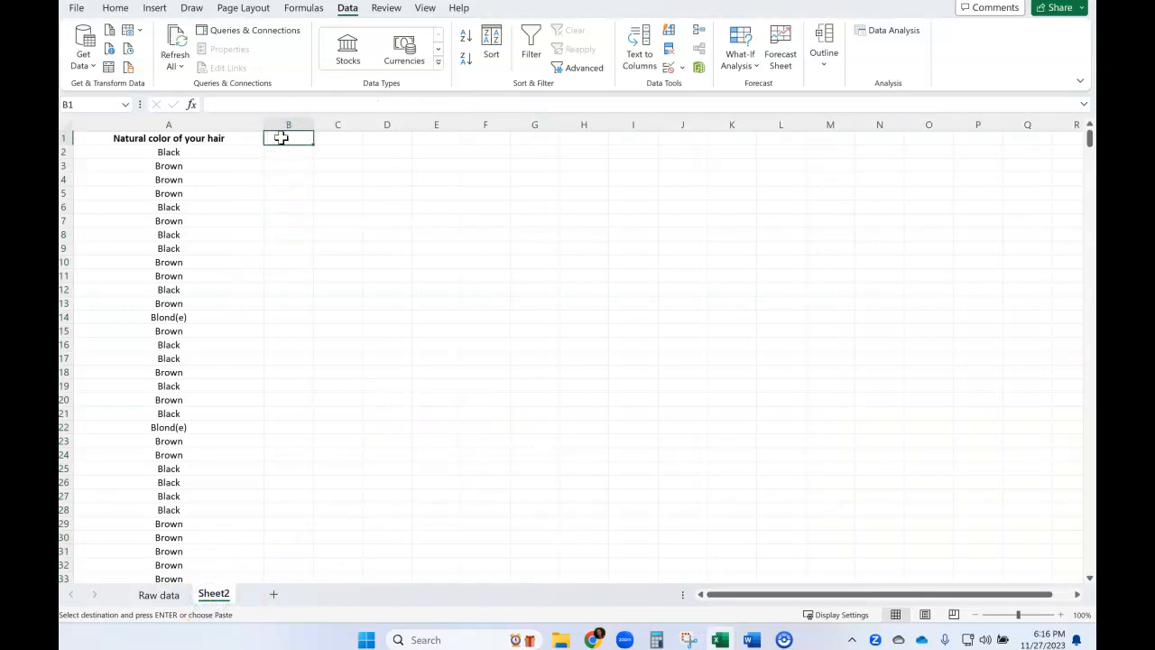
pyautogui.hotkey('ctrl', 'v')
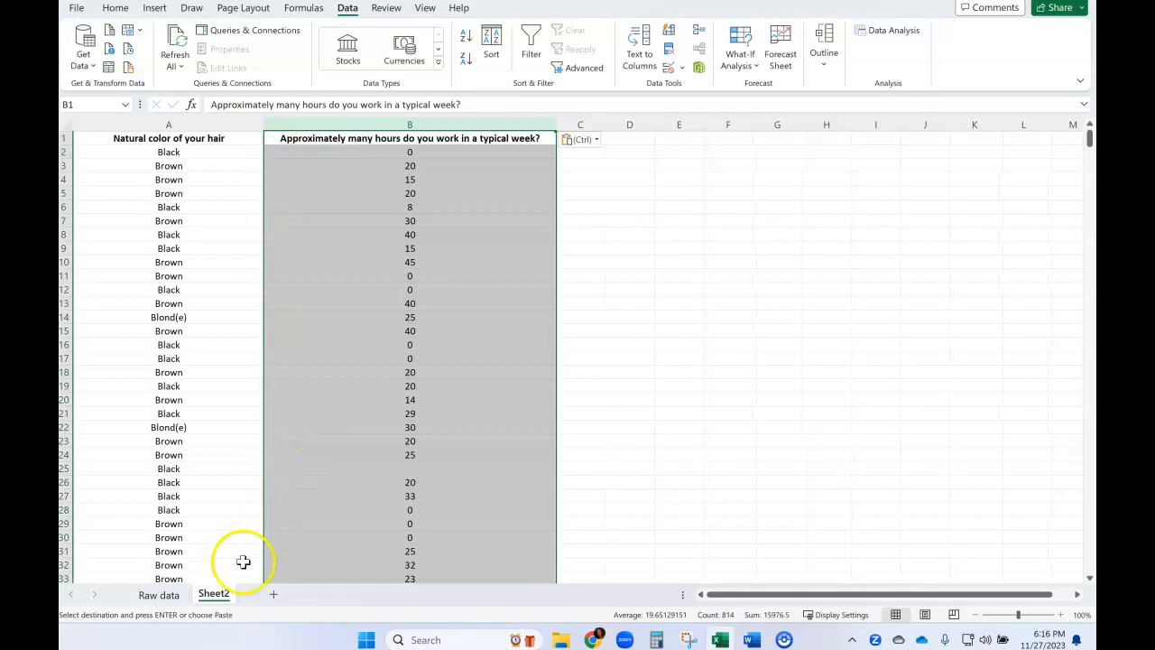
pyautogui.doubleClick(214, 596)
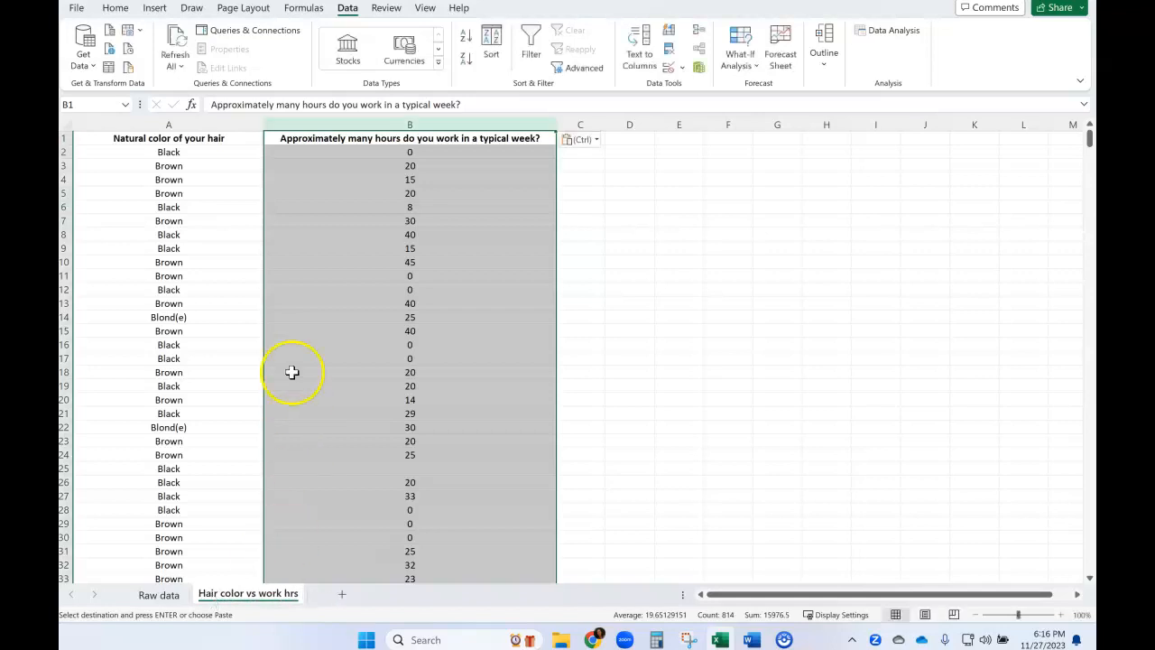
pyautogui.click(533, 343)
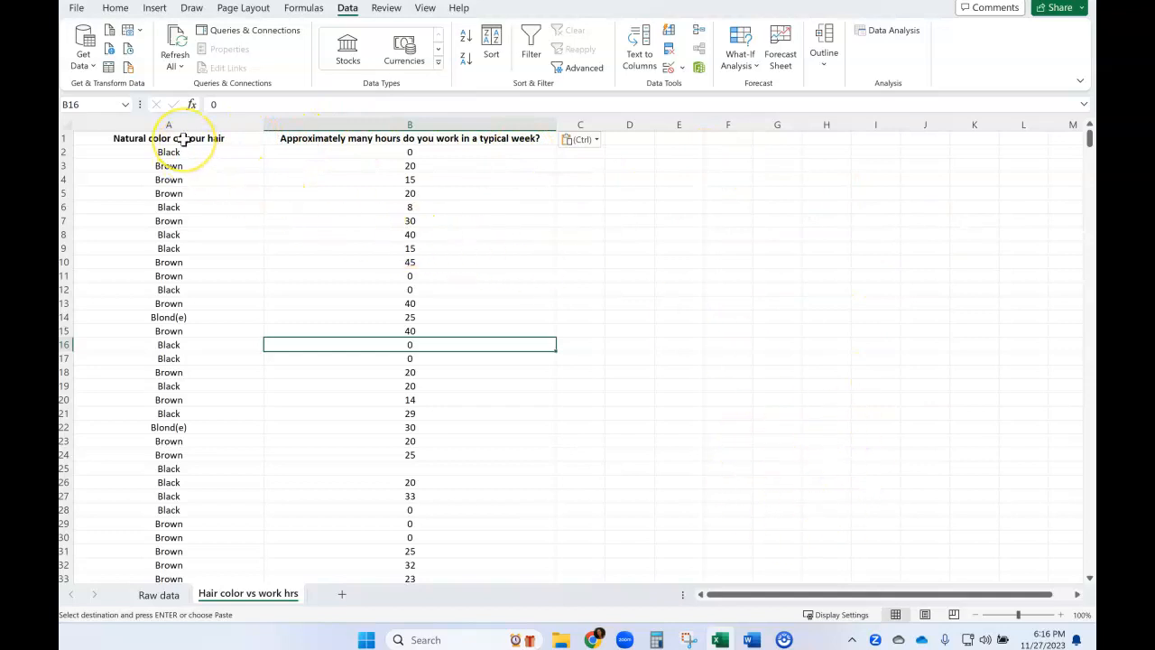
# Turn on text wrapping for the headers in A1:B1 and narrow columns A and B.
pyautogui.moveTo(183, 138); pyautogui.dragTo(271, 137)
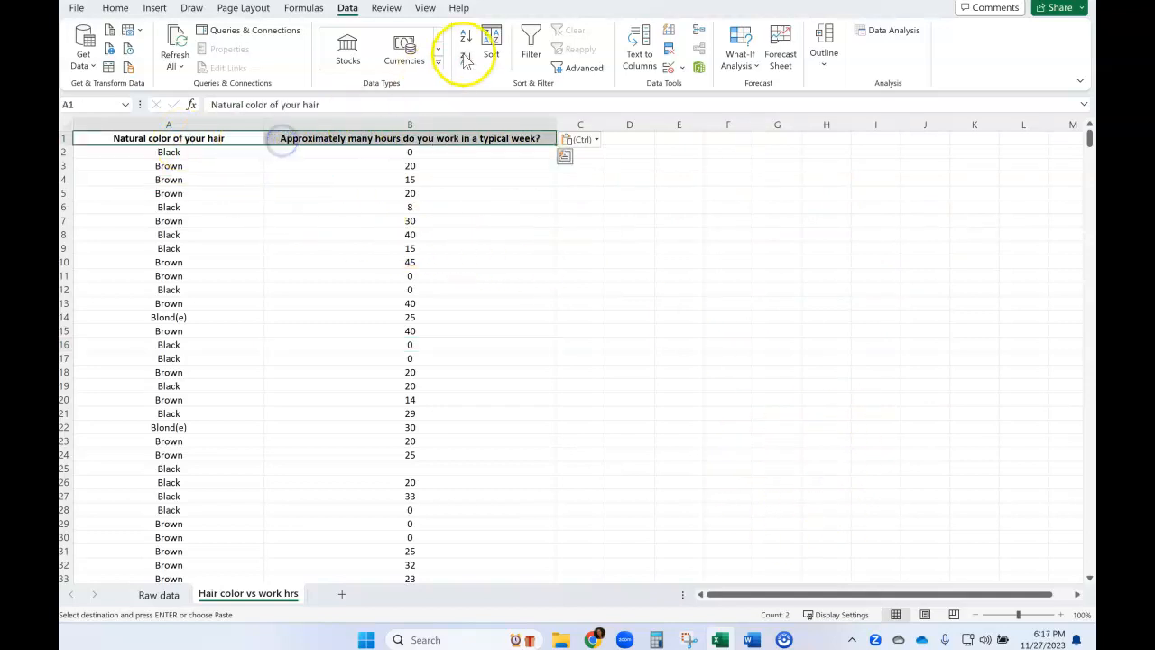
pyautogui.click(125, 12)
pyautogui.click(451, 36)
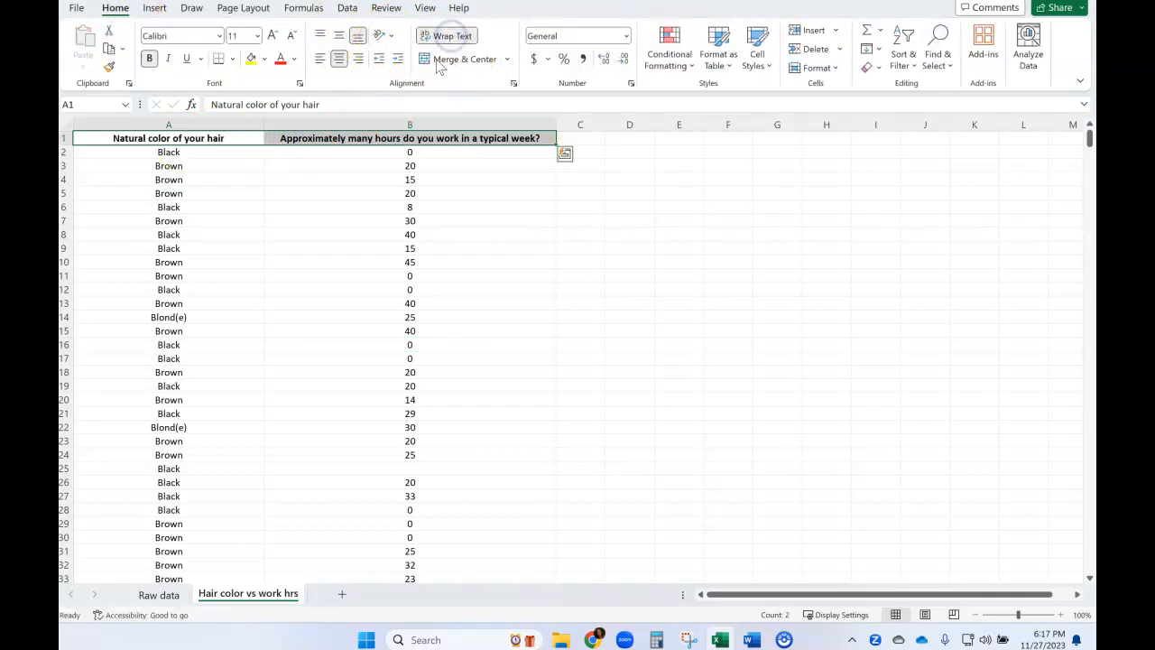
pyautogui.moveTo(263, 126); pyautogui.dragTo(188, 128)
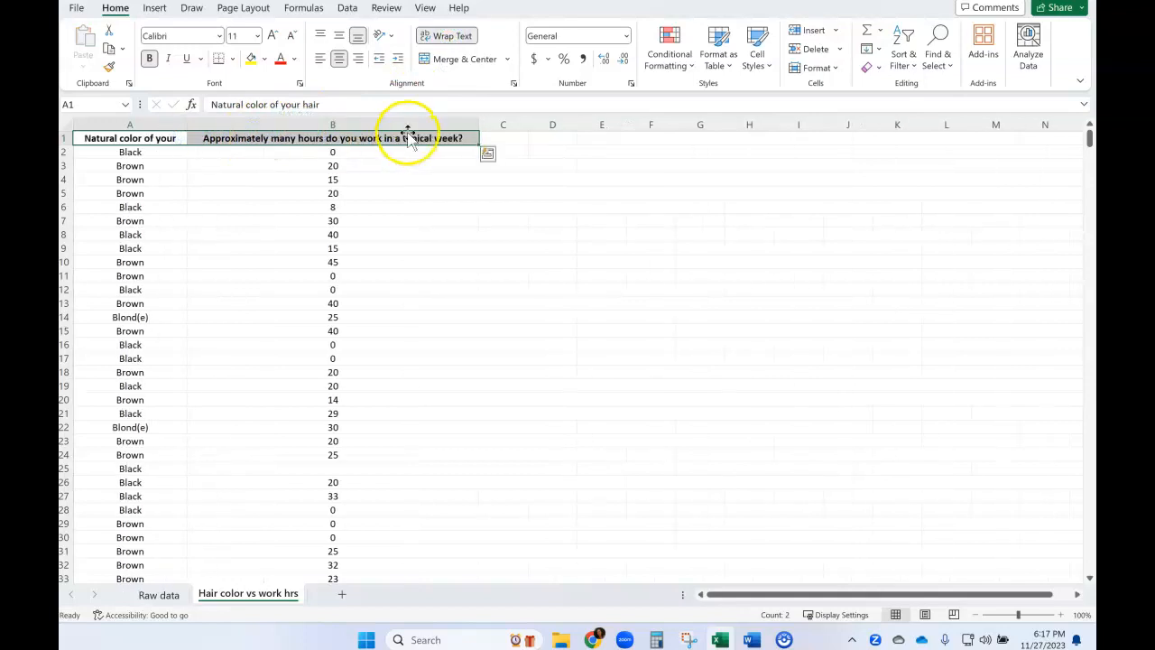
pyautogui.moveTo(482, 121); pyautogui.dragTo(317, 127)
pyautogui.click(231, 126)
pyautogui.moveTo(231, 126); pyautogui.dragTo(163, 124)
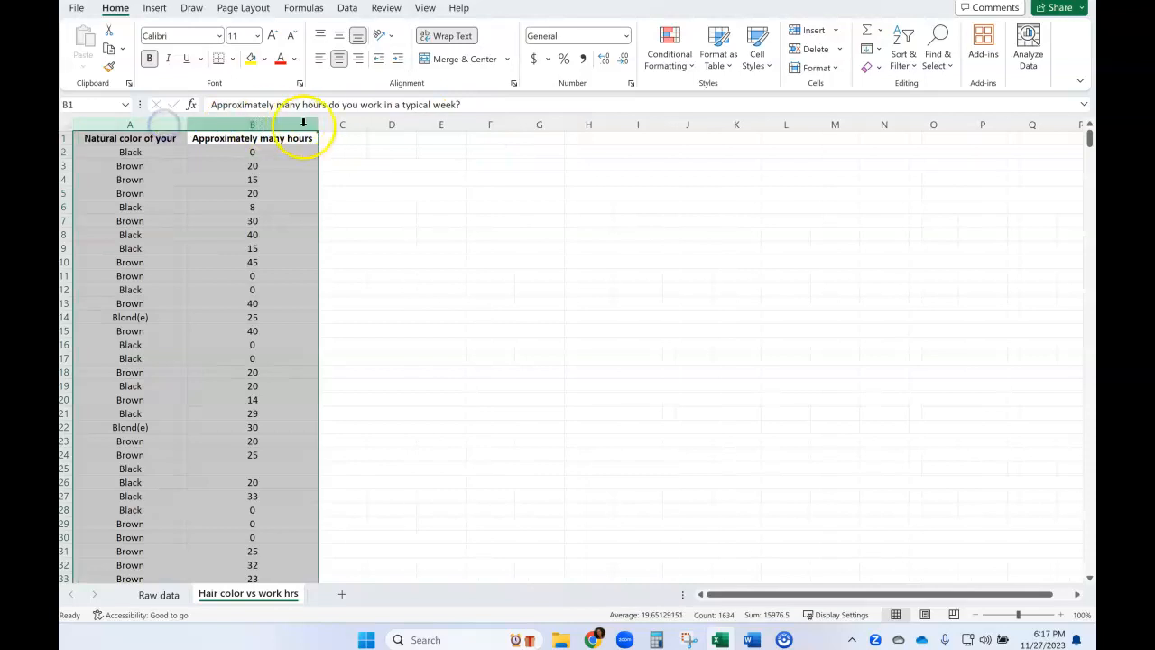
pyautogui.moveTo(319, 123); pyautogui.dragTo(280, 126)
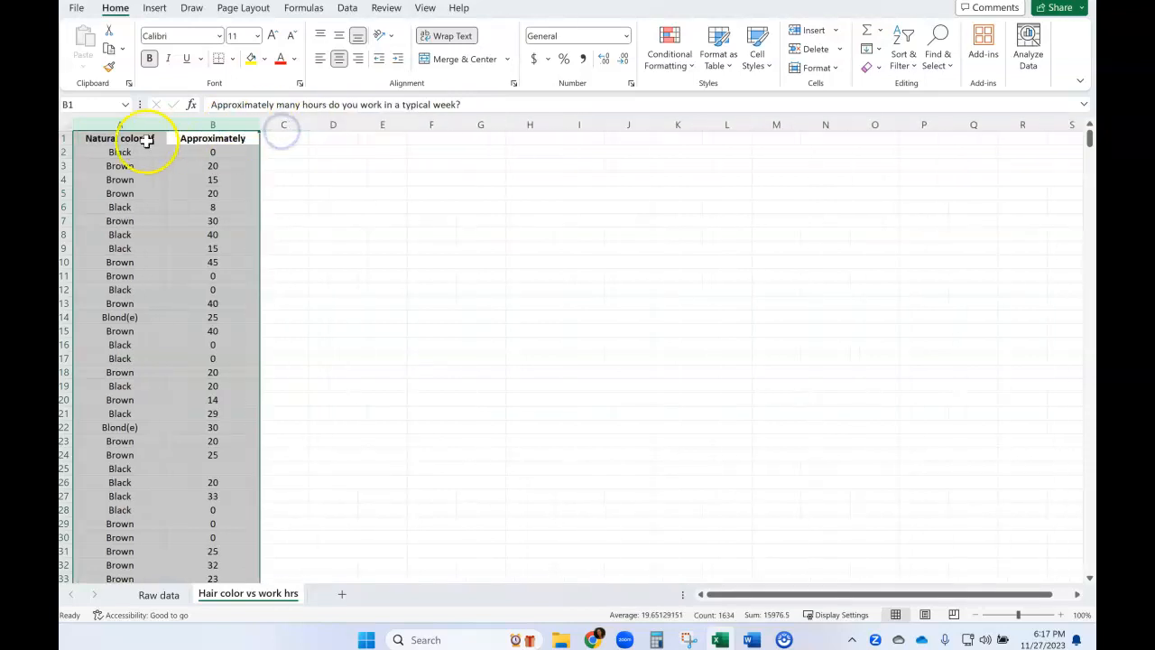
# Reapply text wrapping to the headers in A1:B1 so the first row's height fits the full text.
pyautogui.click(113, 142)
pyautogui.moveTo(113, 142); pyautogui.dragTo(172, 142)
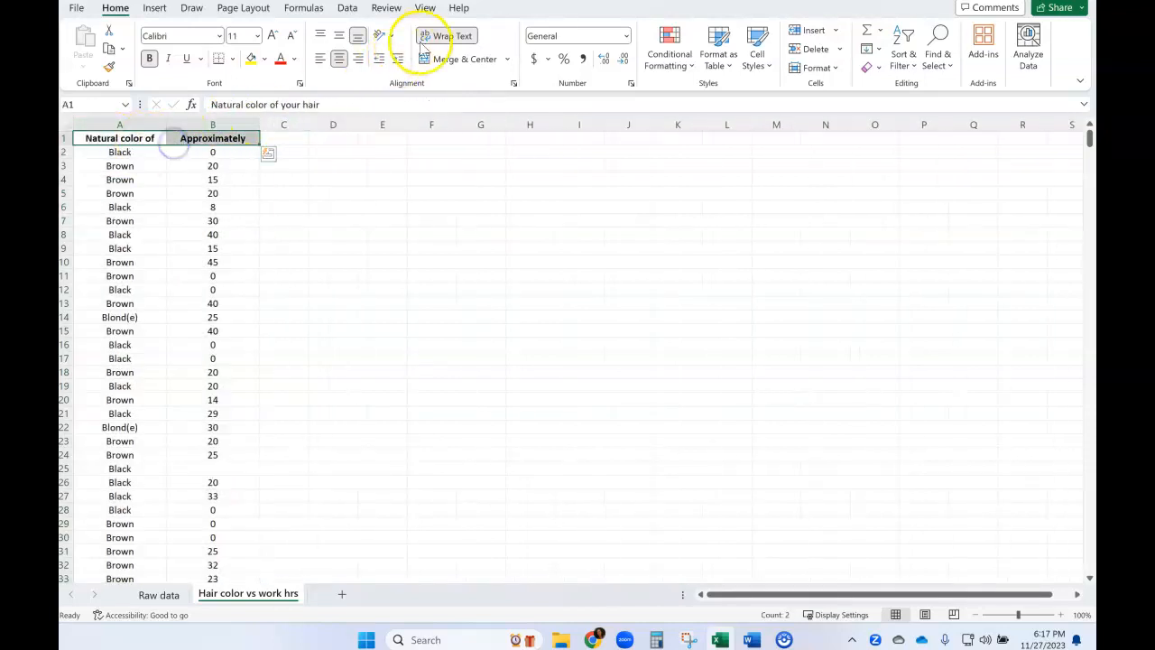
pyautogui.click(449, 38)
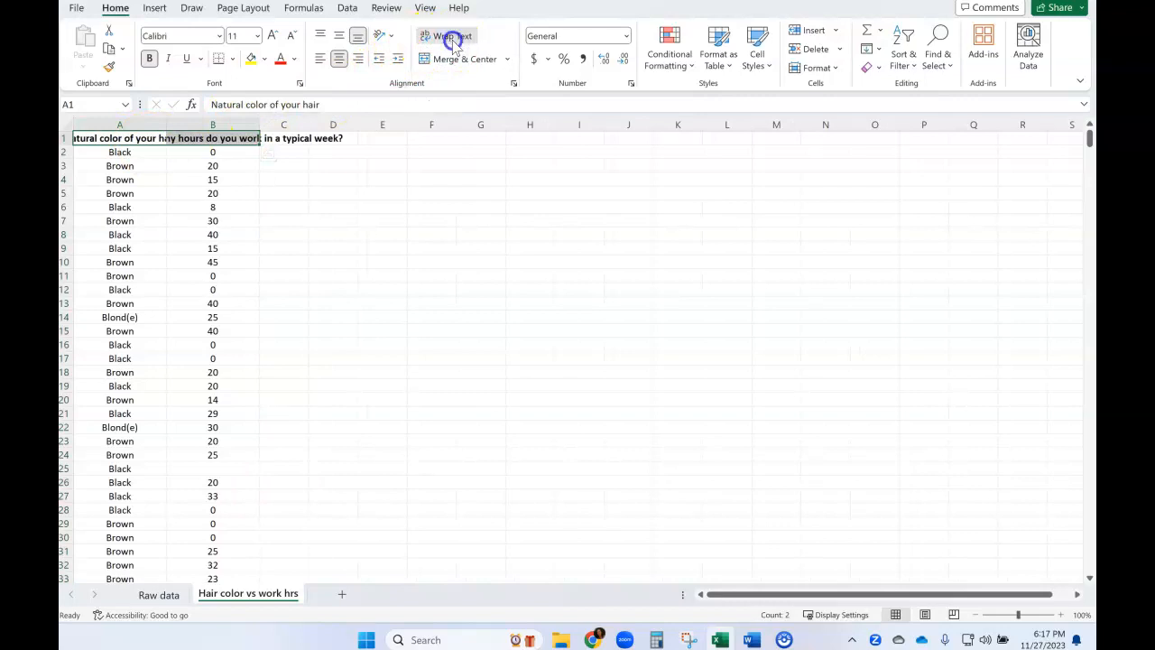
pyautogui.click(453, 40)
pyautogui.click(341, 219)
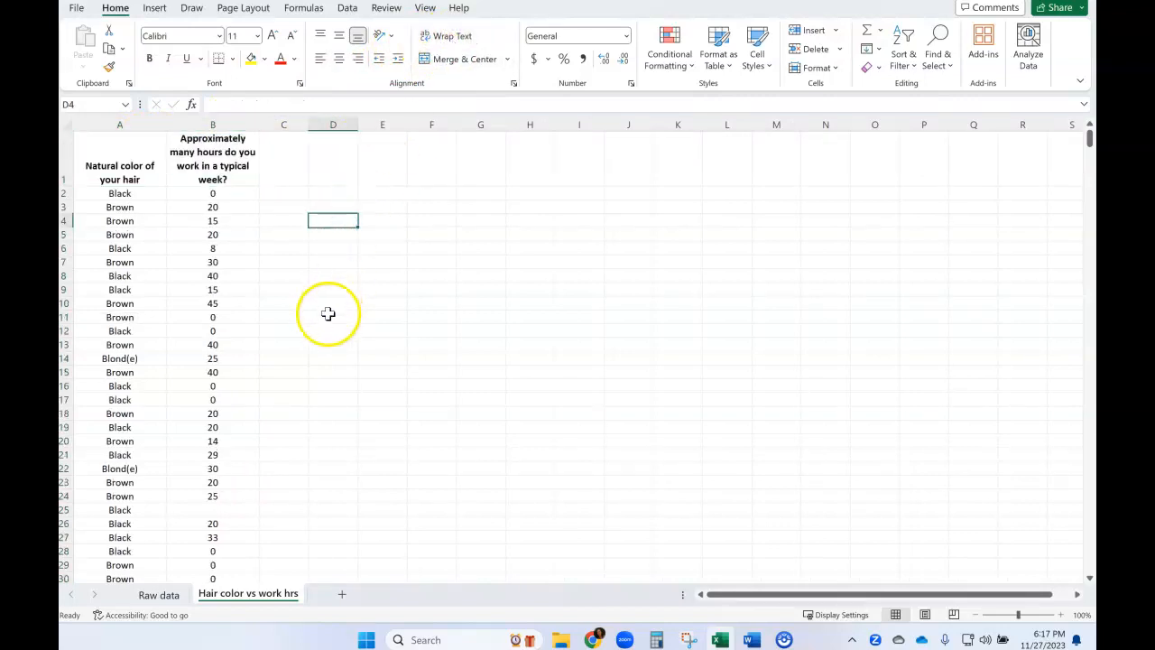
# Align the two header cells in A1:B1 to the top of their row.
pyautogui.moveTo(130, 154); pyautogui.dragTo(175, 150)
pyautogui.click(322, 37)
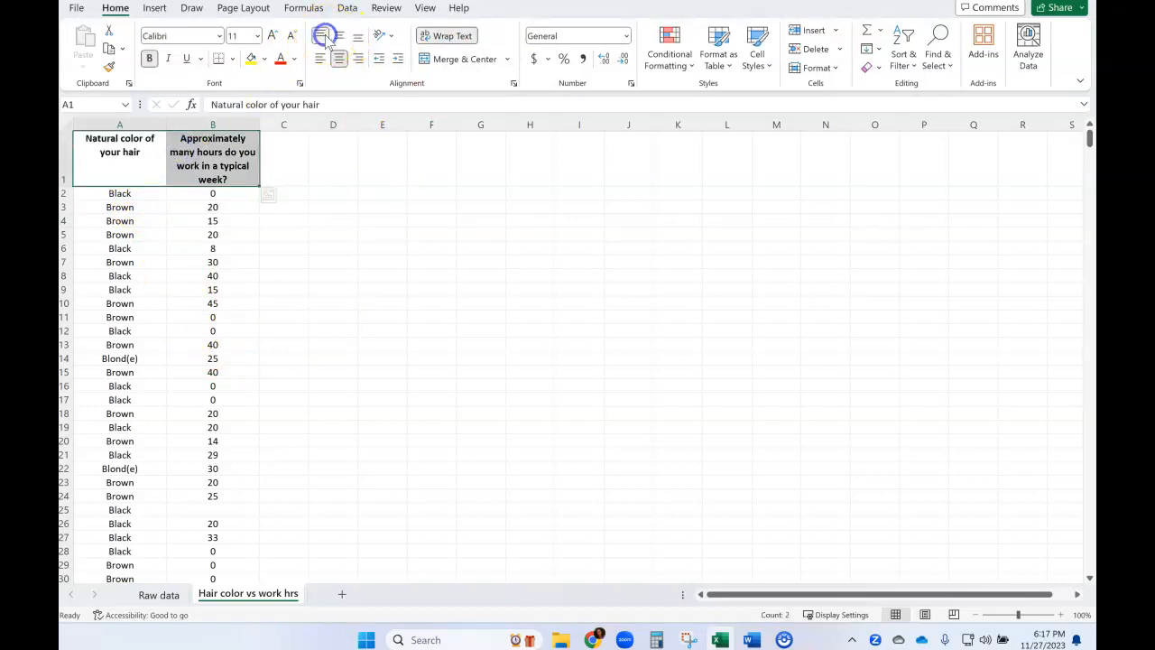
pyautogui.click(334, 245)
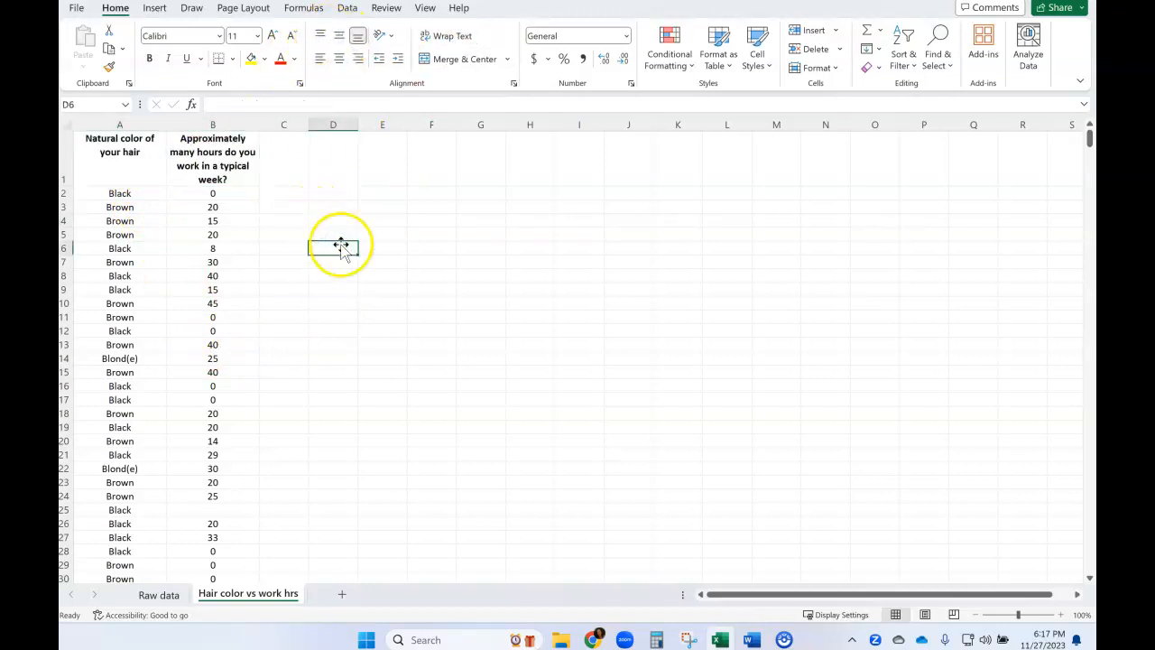
# Look down the work hours column for blank cells in rows that have a hair color answer.
pyautogui.scroll(-1, 310, 373)
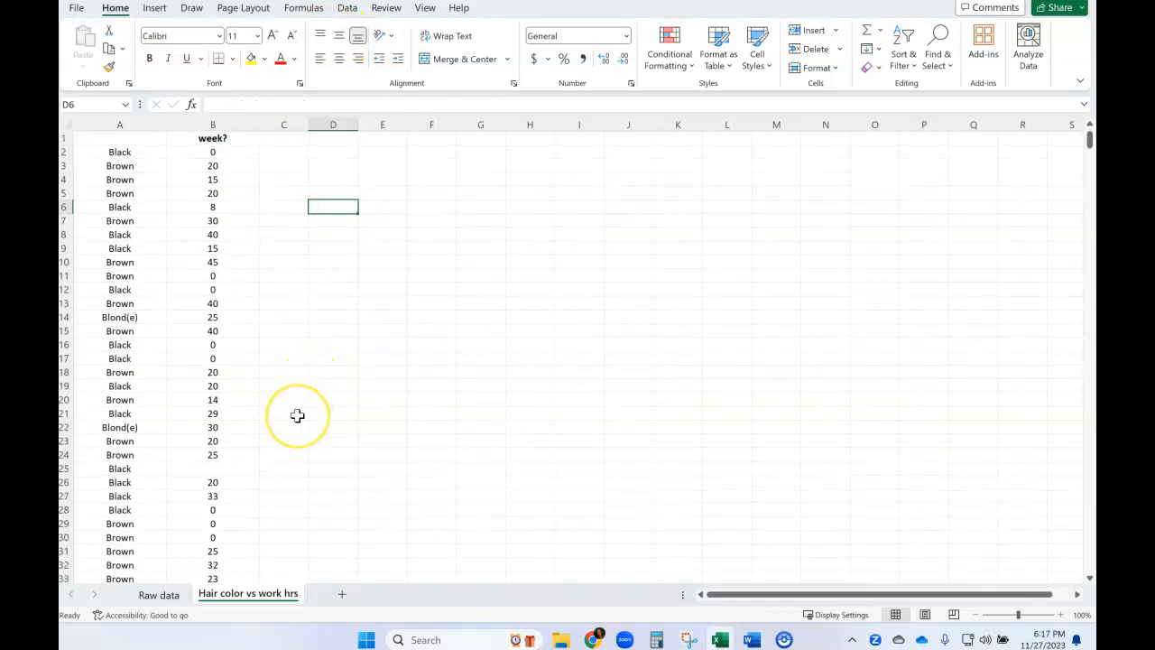
pyautogui.scroll(1, 298, 407)
pyautogui.click(207, 508)
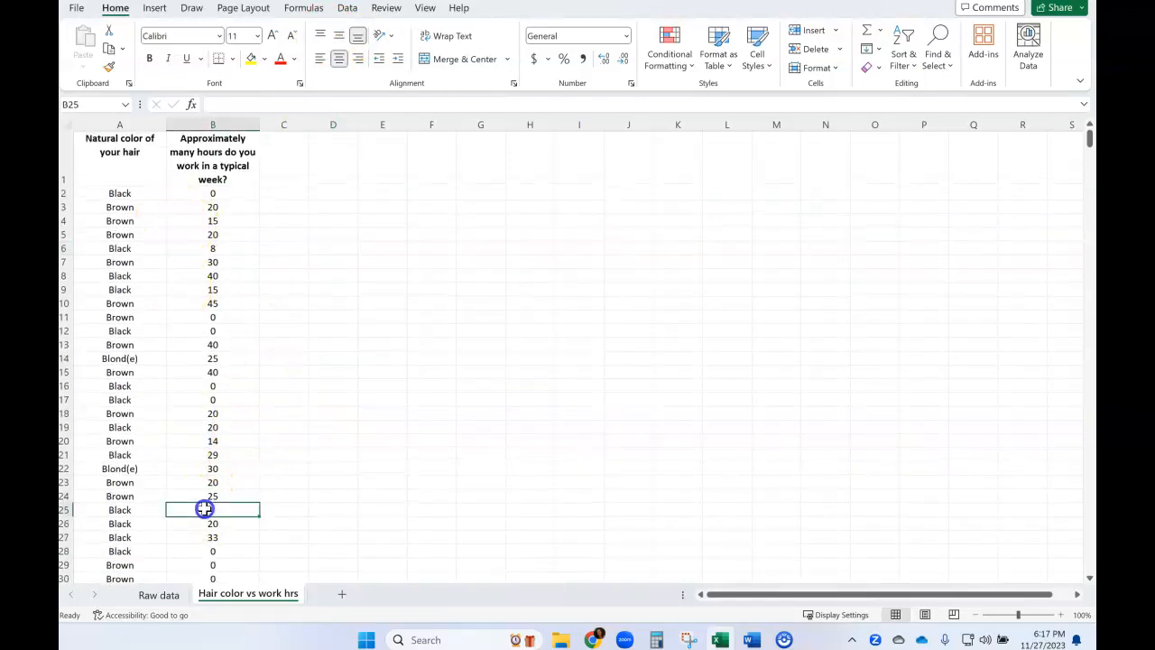
pyautogui.click(141, 512)
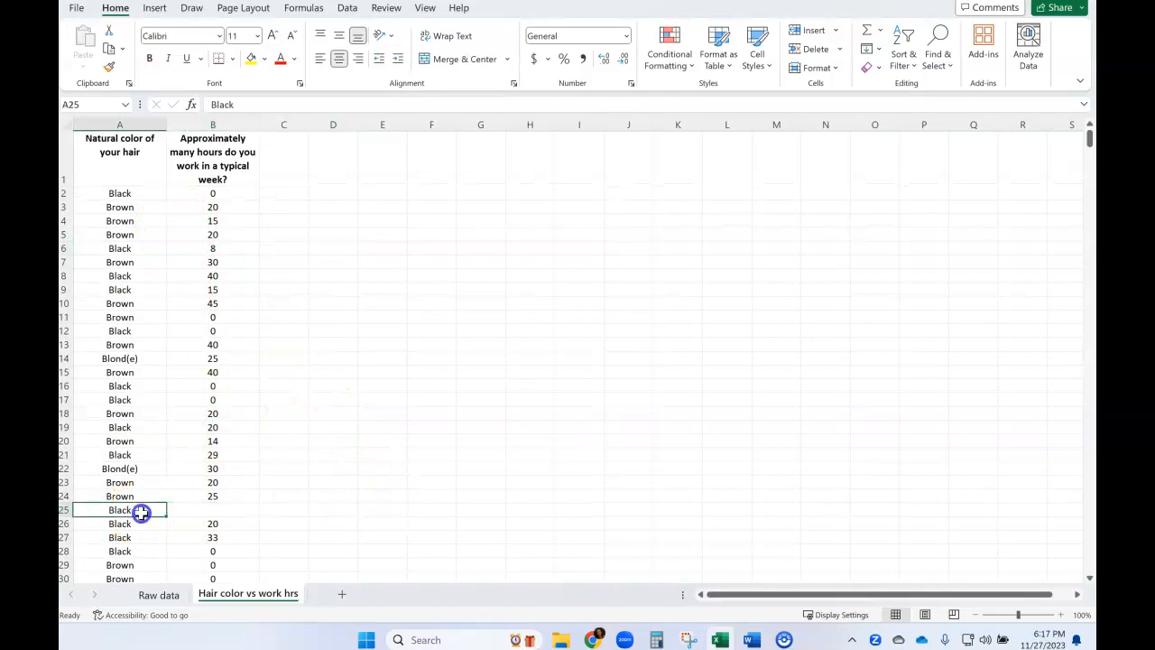
pyautogui.click(206, 508)
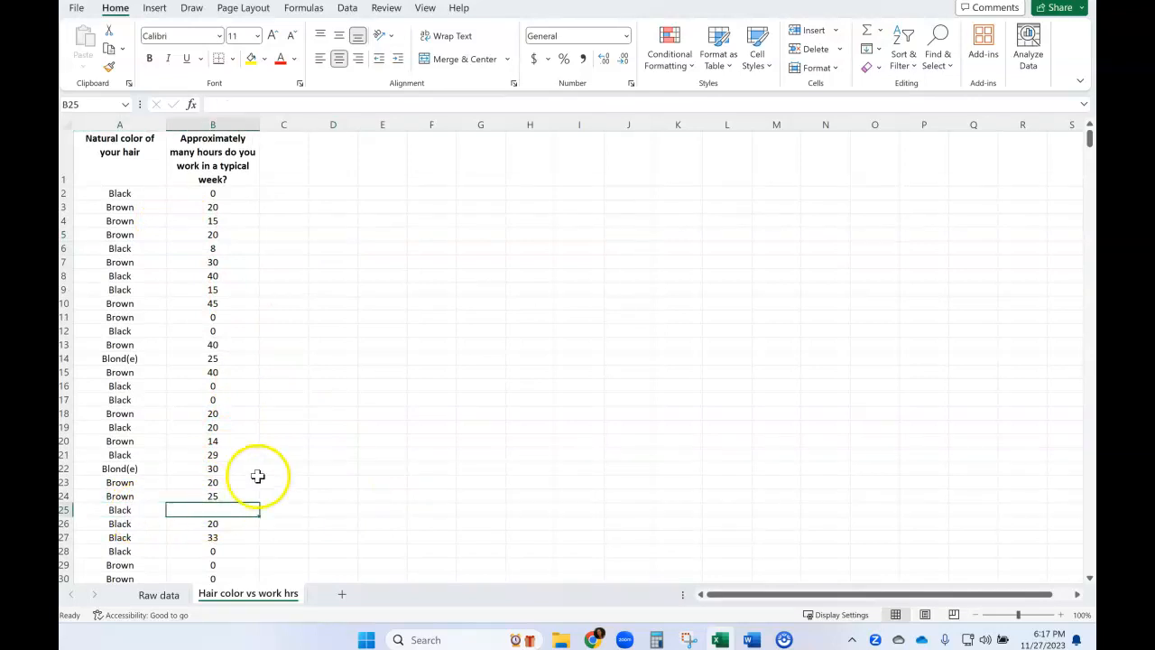
pyautogui.scroll(-3, 257, 476)
pyautogui.scroll(-9, 257, 476)
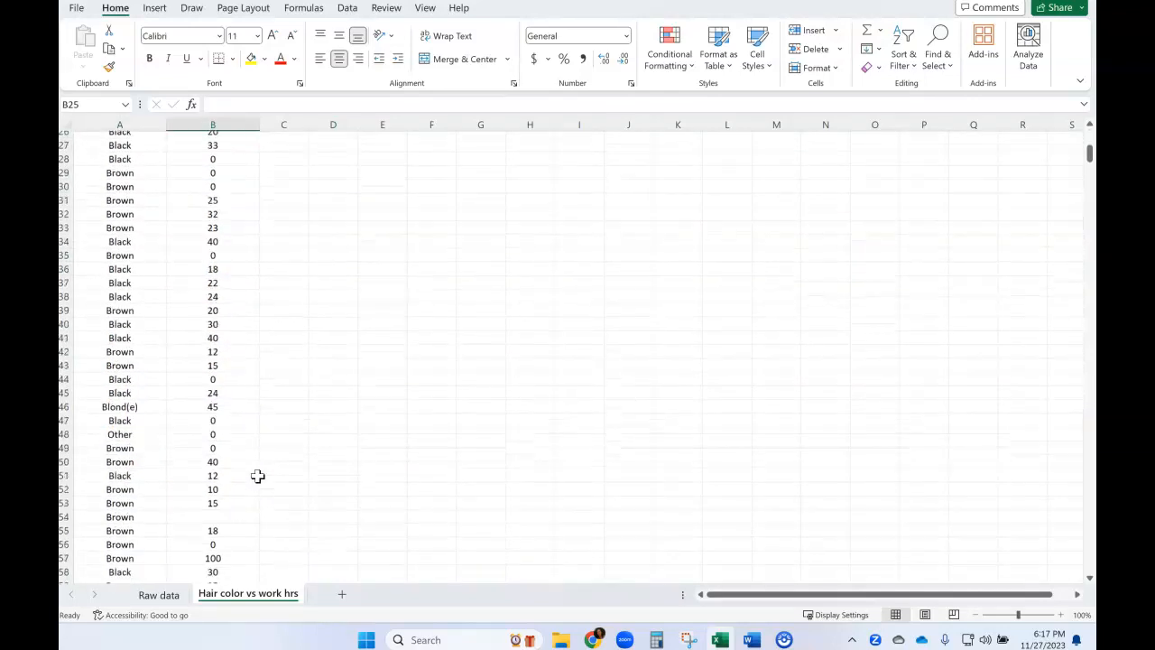
pyautogui.click(200, 372)
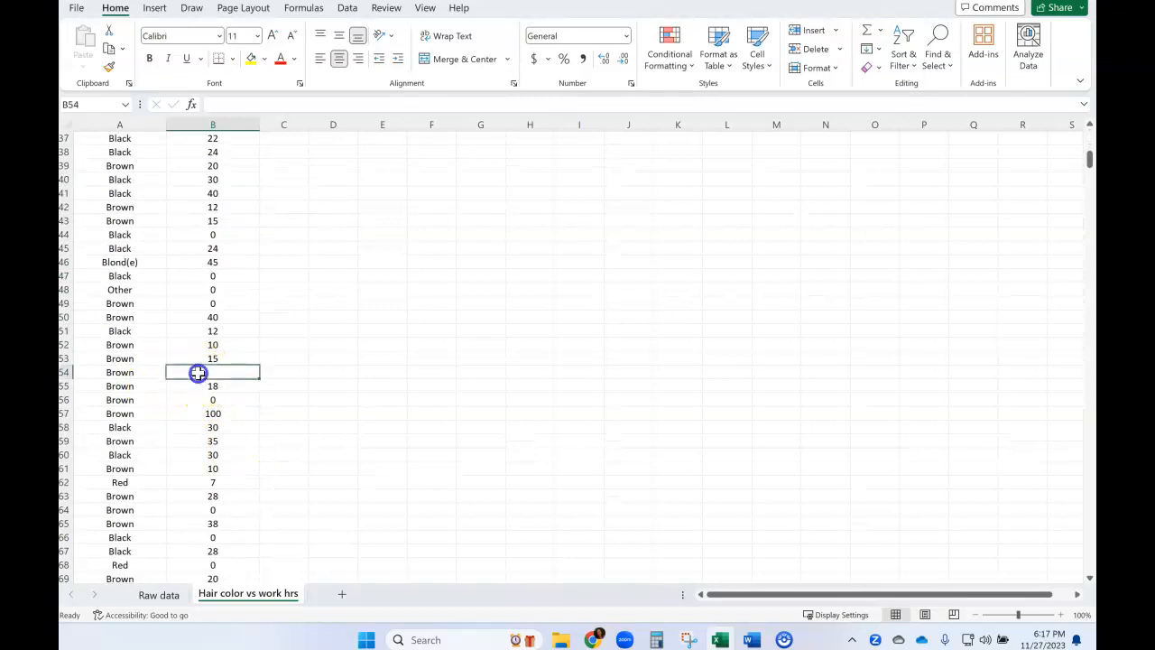
# Check rows 54 to 141 for entries missing either the hair color or the work hours answer.
pyautogui.scroll(-4, 281, 439)
pyautogui.scroll(-7, 281, 439)
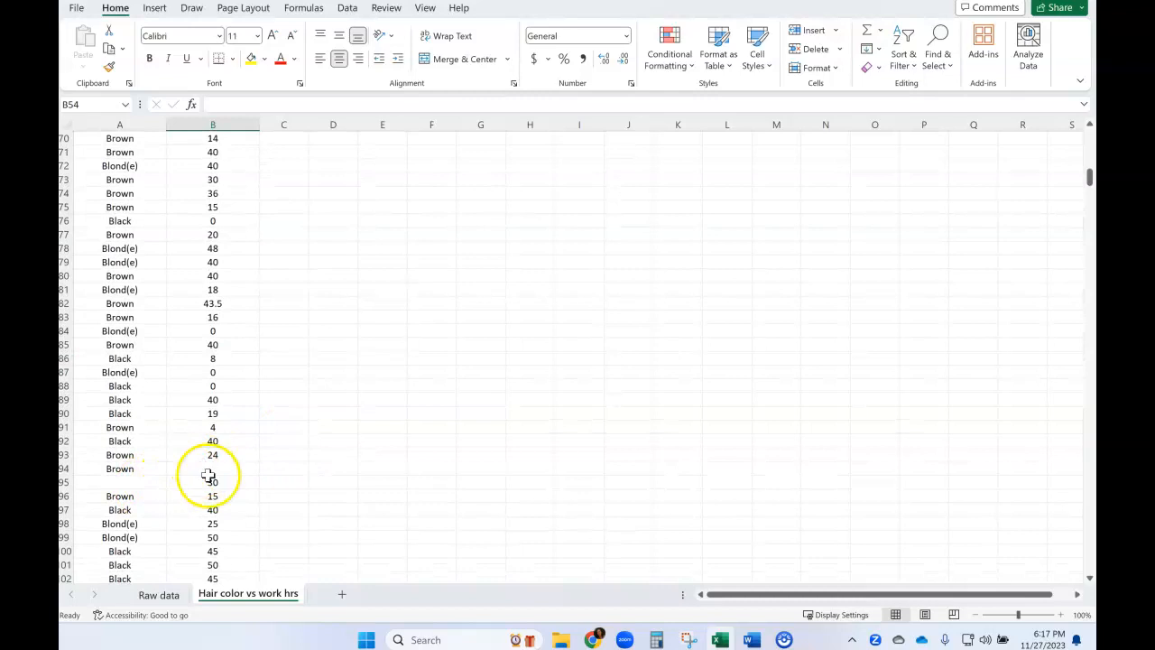
pyautogui.click(191, 485)
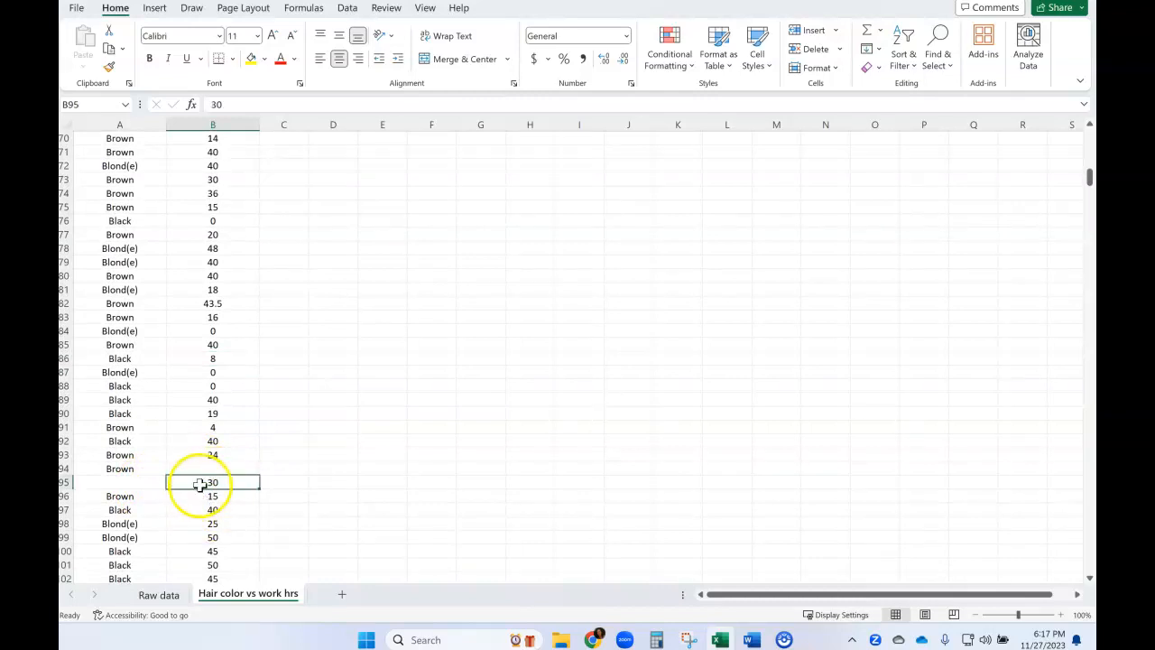
pyautogui.click(132, 488)
pyautogui.scroll(-3, 158, 488)
pyautogui.click(211, 348)
pyautogui.click(149, 361)
pyautogui.scroll(-3, 199, 458)
pyautogui.scroll(-10, 199, 458)
pyautogui.scroll(-3, 185, 458)
# Delete the whole of row 141, which has a hair color but no work hours.
pyautogui.click(186, 330)
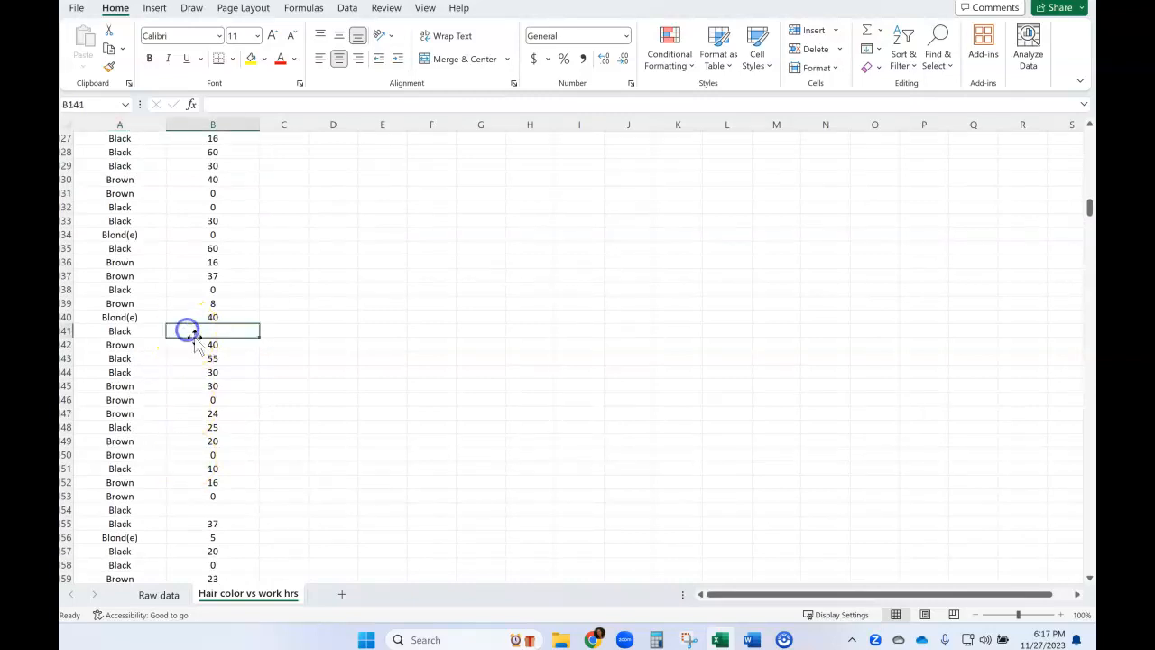
pyautogui.click(70, 332)
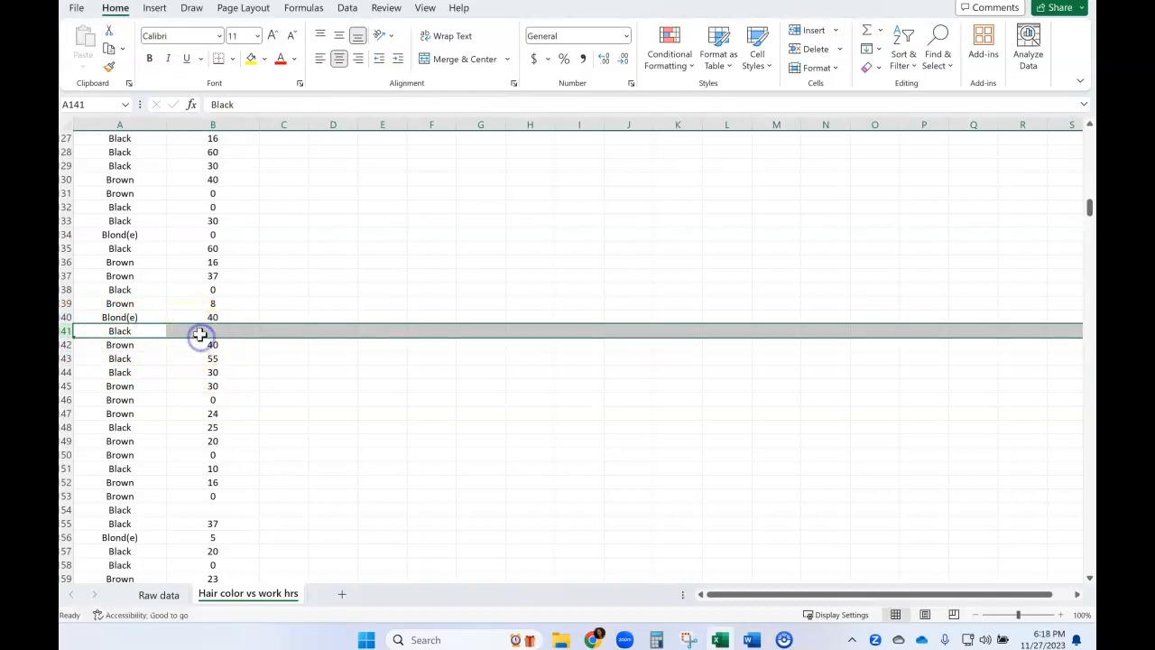
pyautogui.click(200, 332)
pyautogui.click(150, 330)
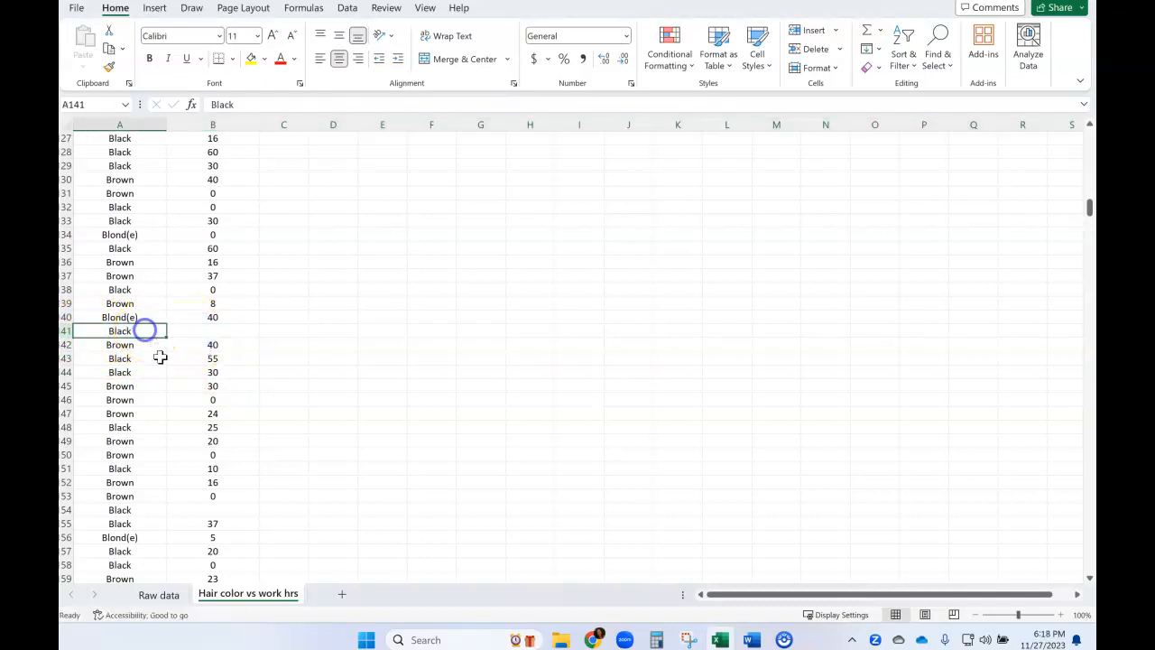
pyautogui.click(195, 328)
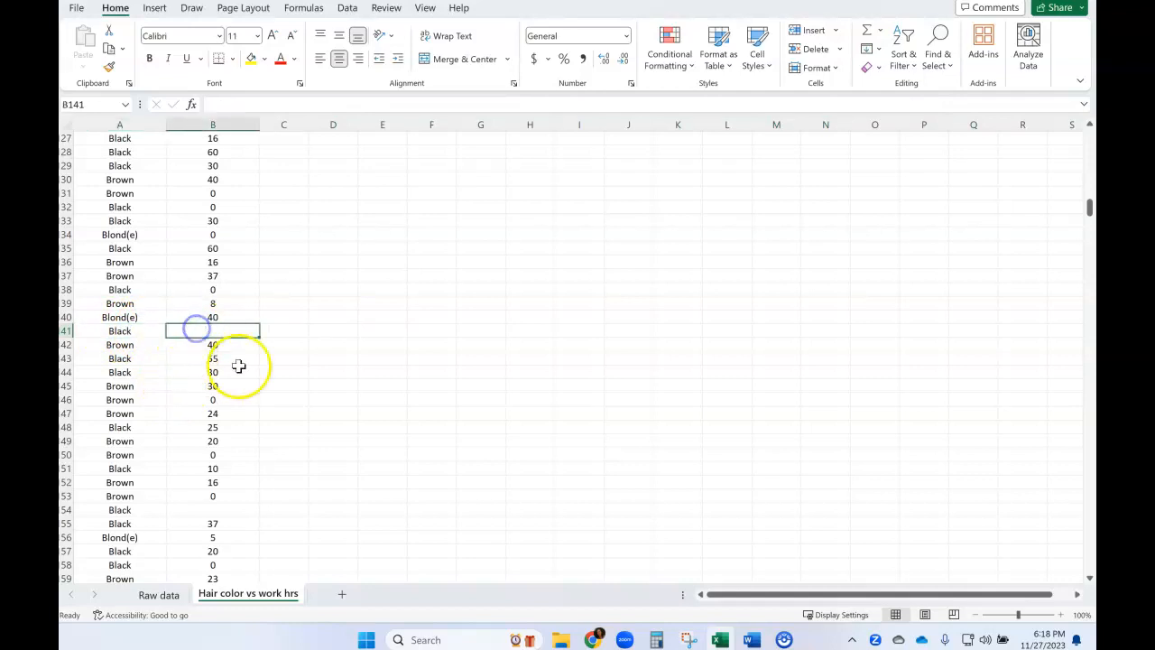
pyautogui.click(147, 333)
pyautogui.click(184, 333)
pyautogui.click(157, 332)
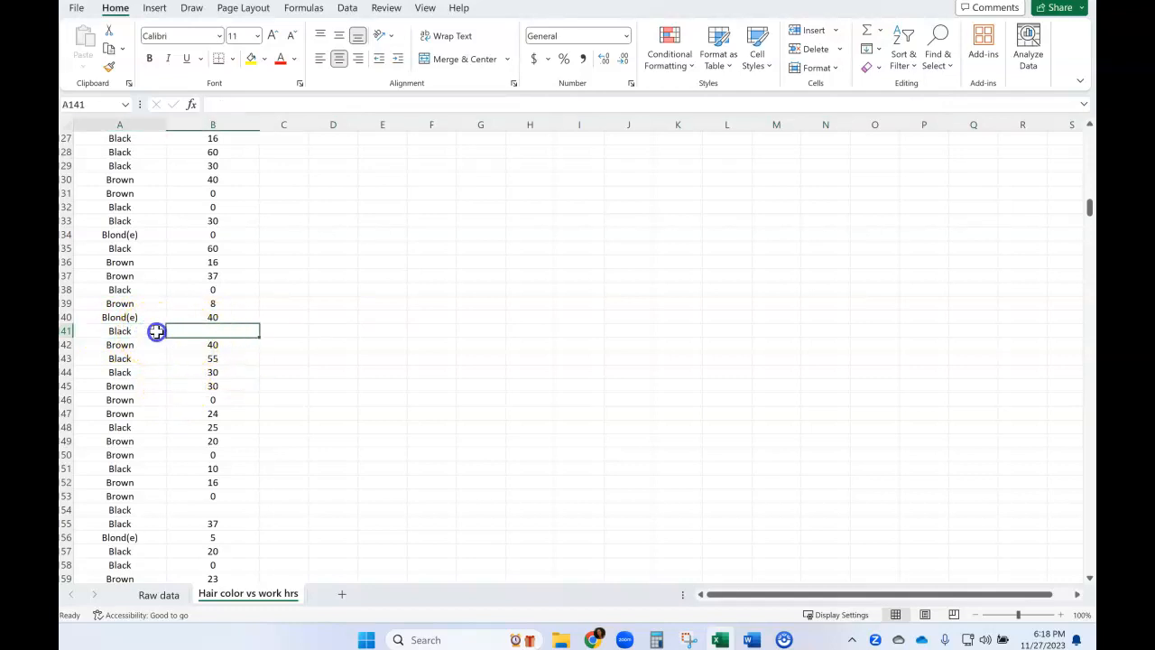
pyautogui.click(69, 331)
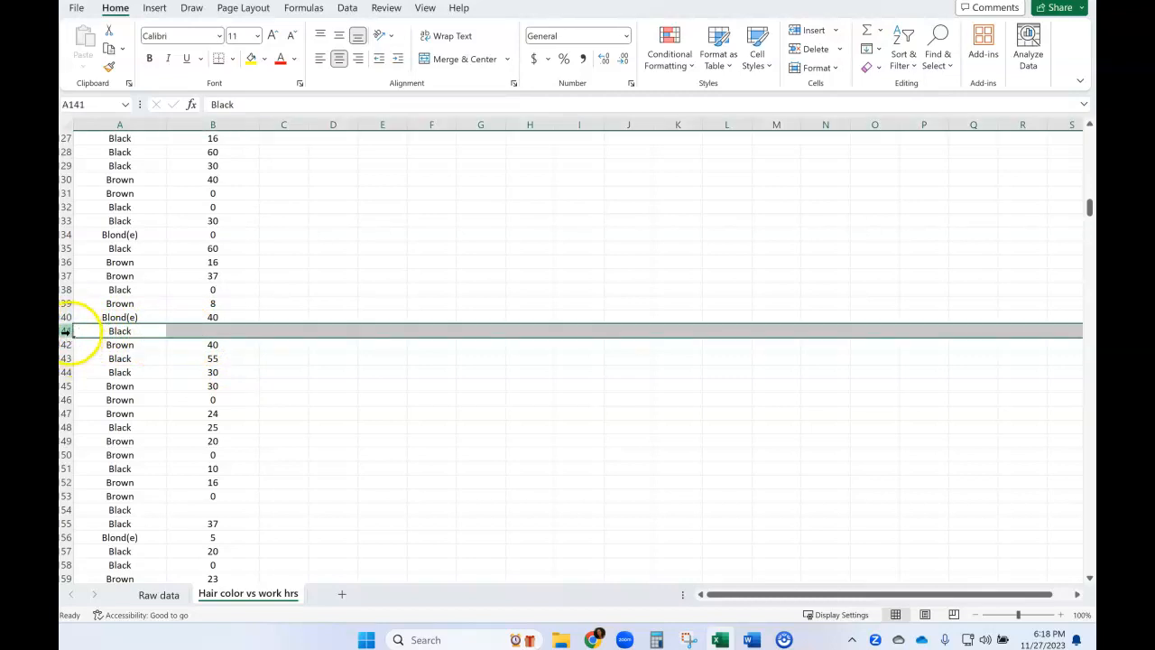
pyautogui.rightClick(119, 333)
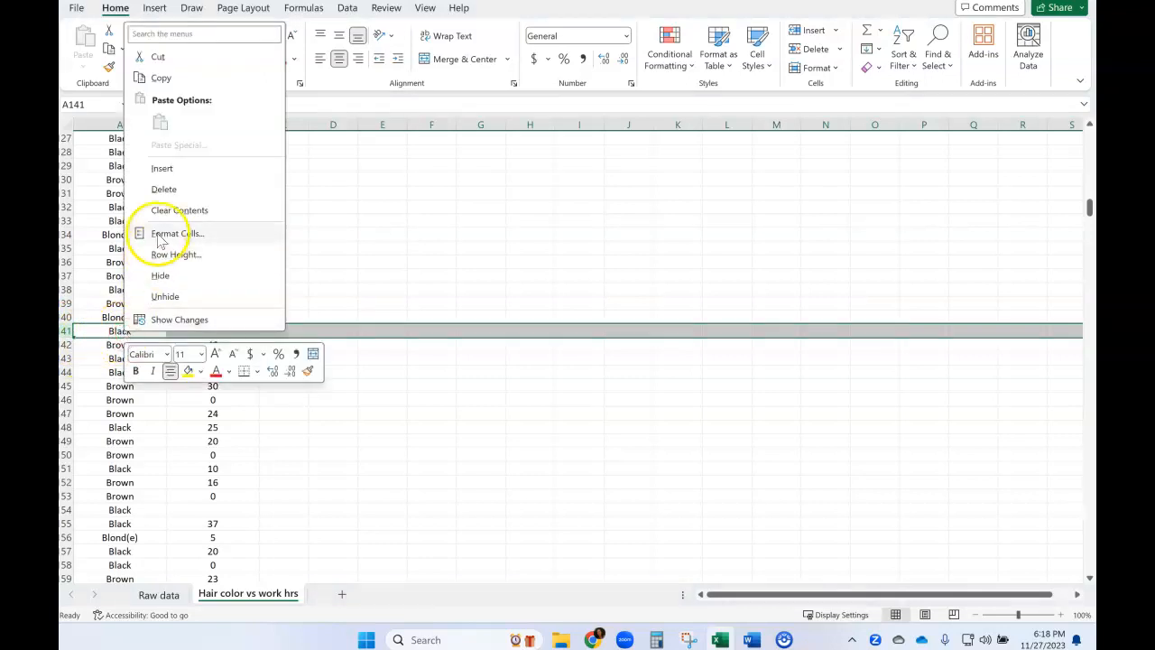
pyautogui.click(163, 189)
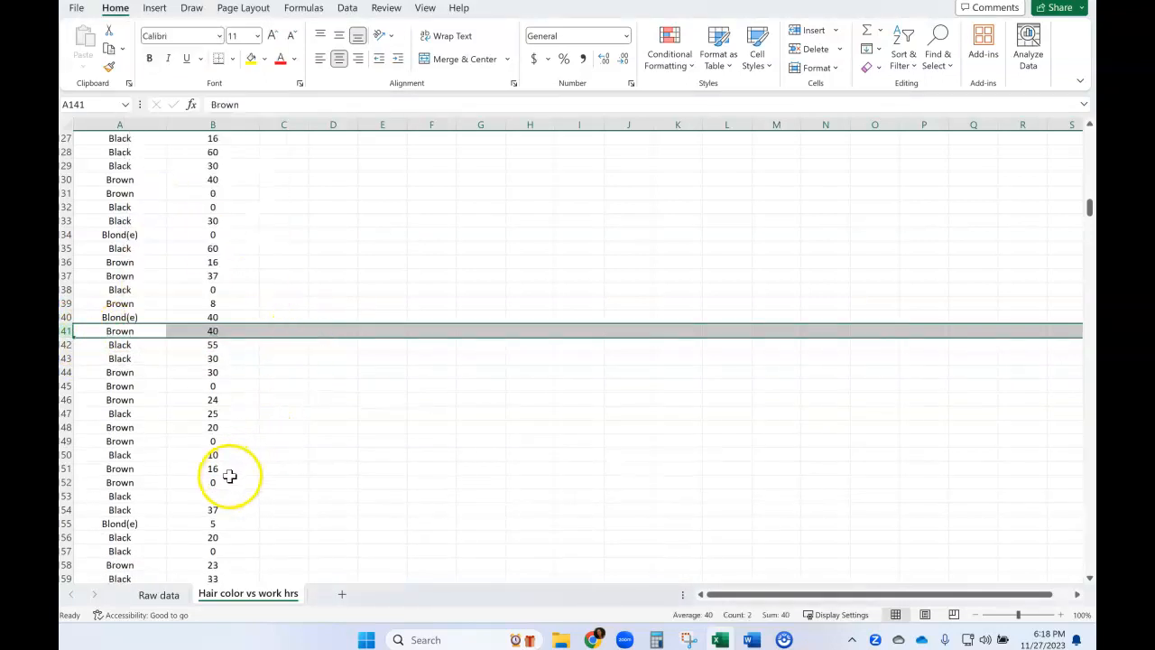
# Sort the data by weekly work hours from smallest to largest, expanding the selection to include the hair color column.
pyautogui.click(213, 495)
pyautogui.scroll(-7, 283, 468)
pyautogui.scroll(5, 283, 467)
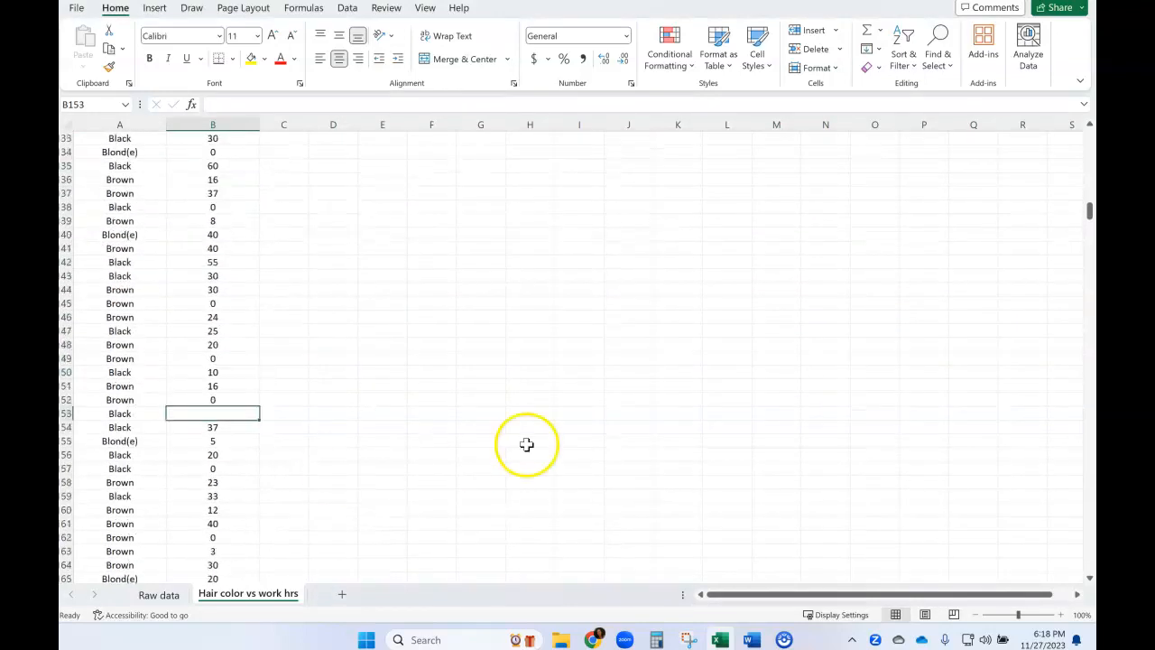
pyautogui.moveTo(1089, 213); pyautogui.dragTo(1089, 135)
pyautogui.click(235, 122)
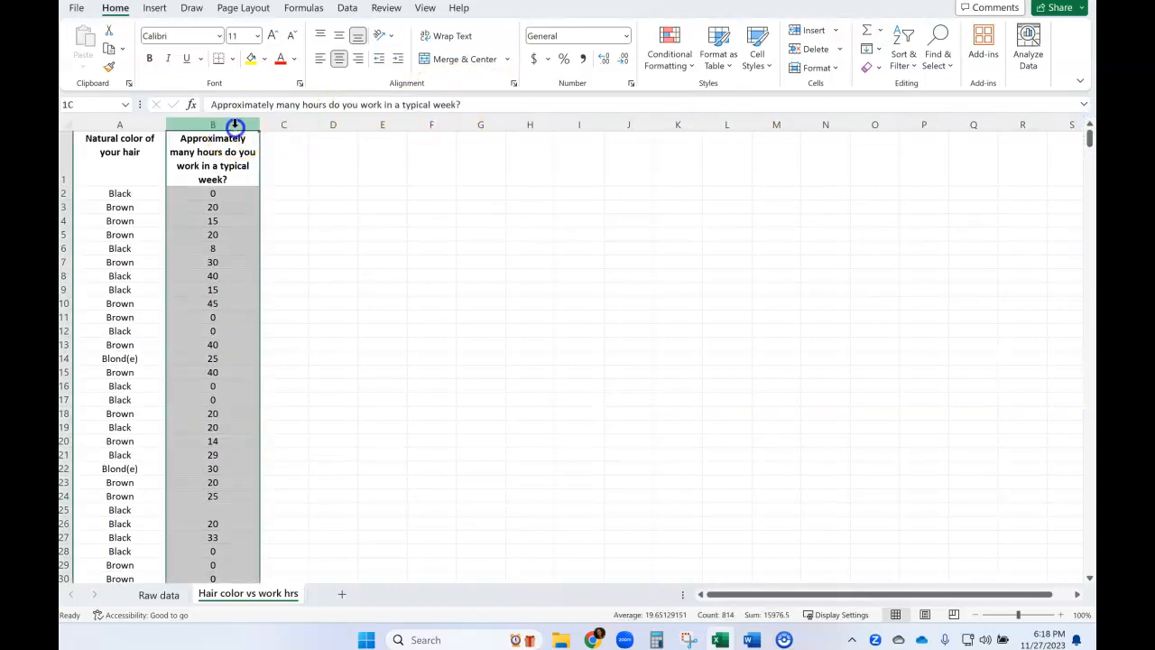
pyautogui.click(903, 59)
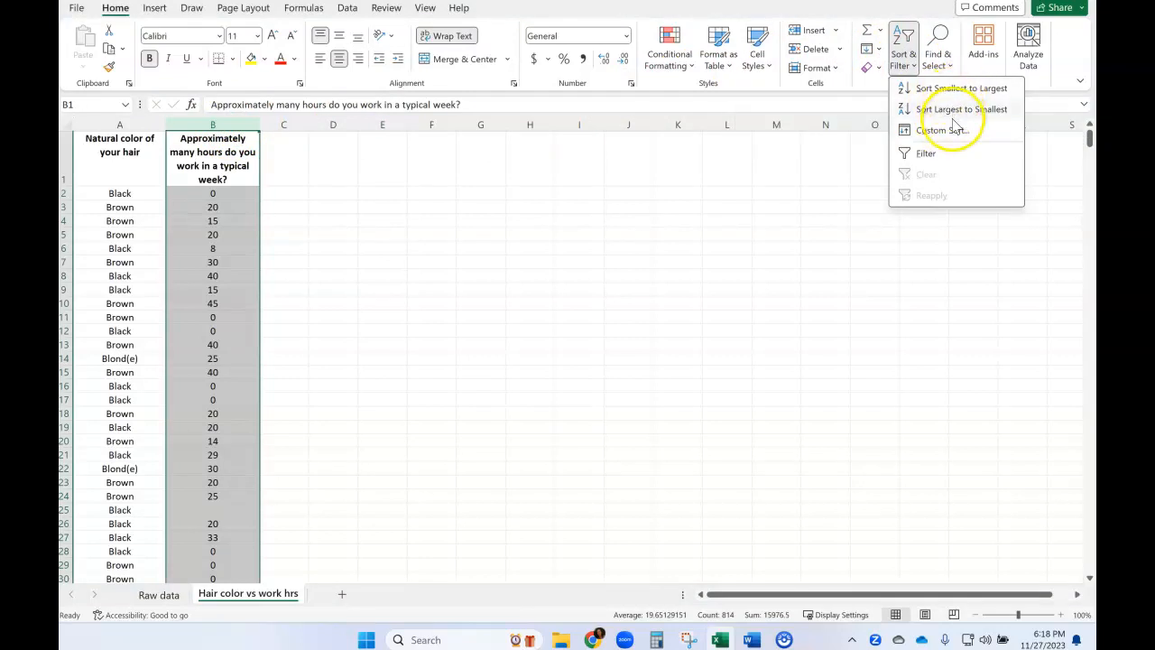
pyautogui.click(955, 88)
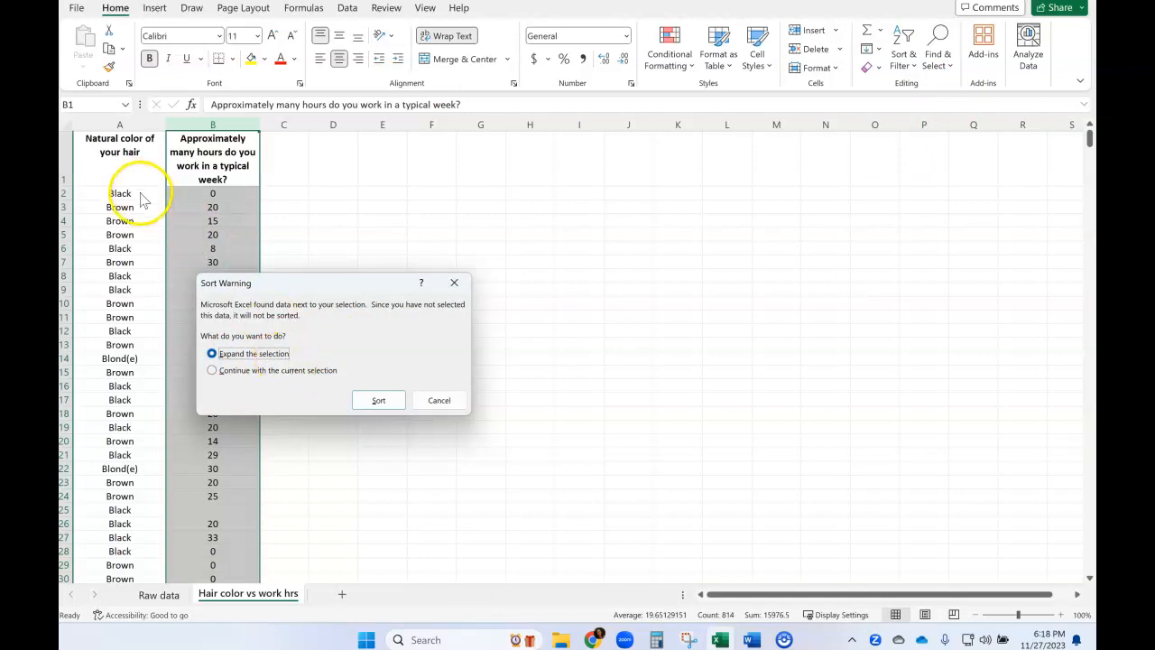
pyautogui.click(372, 401)
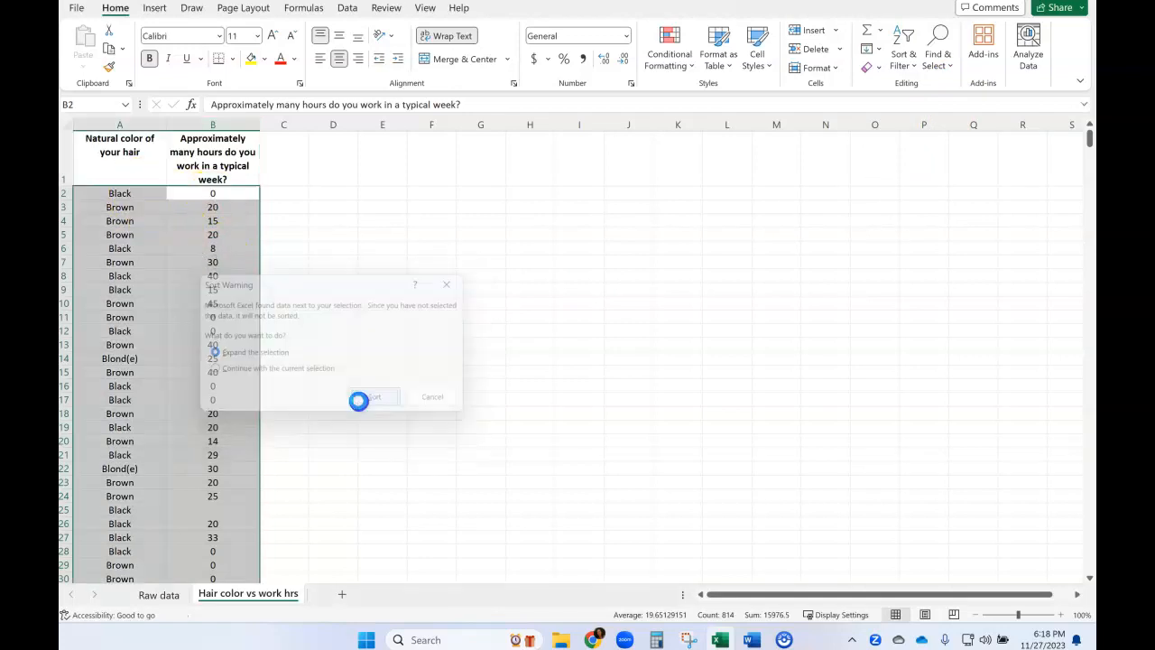
pyautogui.click(451, 410)
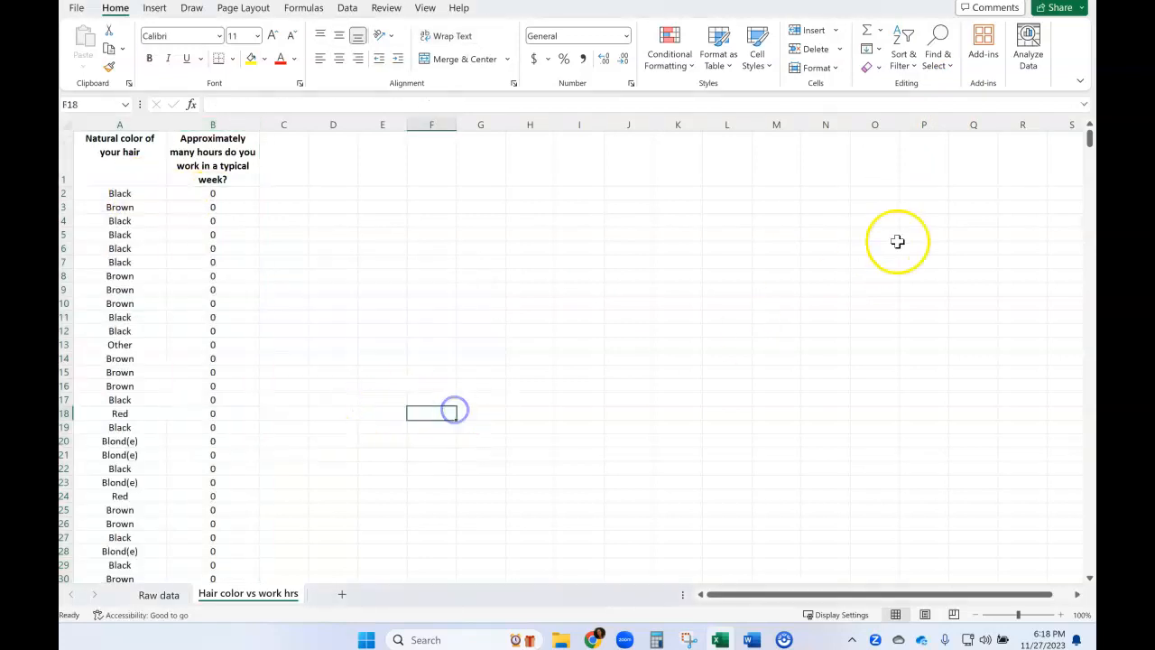
# Delete rows 815 to 821 at the end of the data, which have a hair color but no work hours.
pyautogui.moveTo(1090, 140); pyautogui.dragTo(1090, 562)
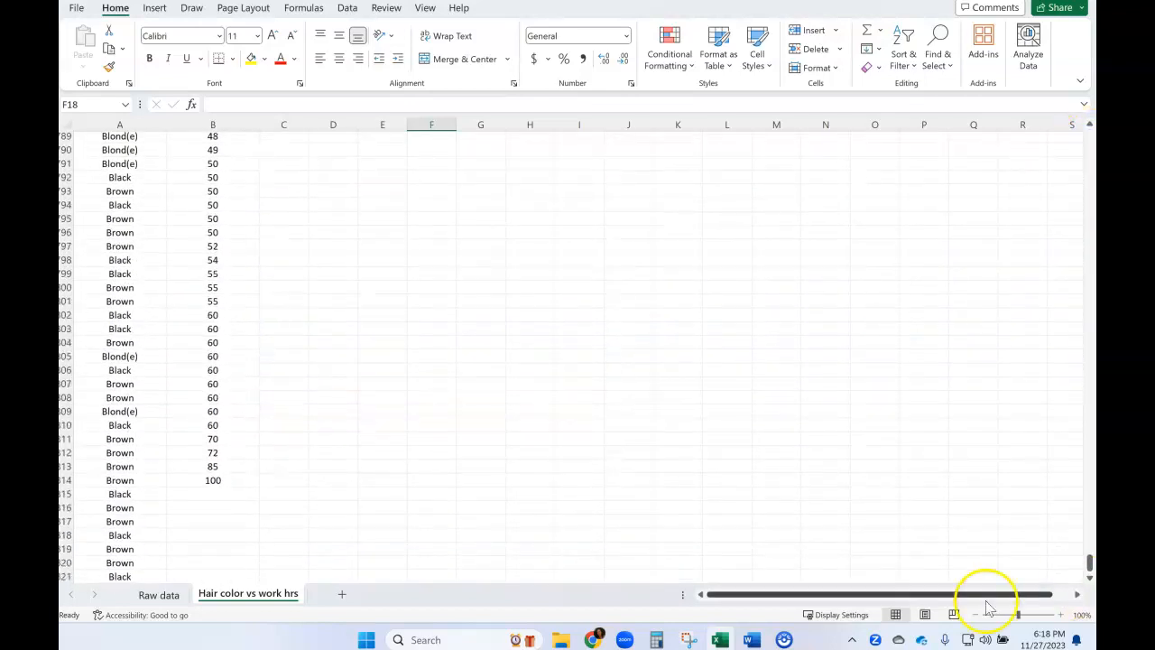
pyautogui.click(183, 496)
pyautogui.click(189, 508)
pyautogui.click(191, 522)
pyautogui.click(192, 536)
pyautogui.click(188, 551)
pyautogui.click(189, 492)
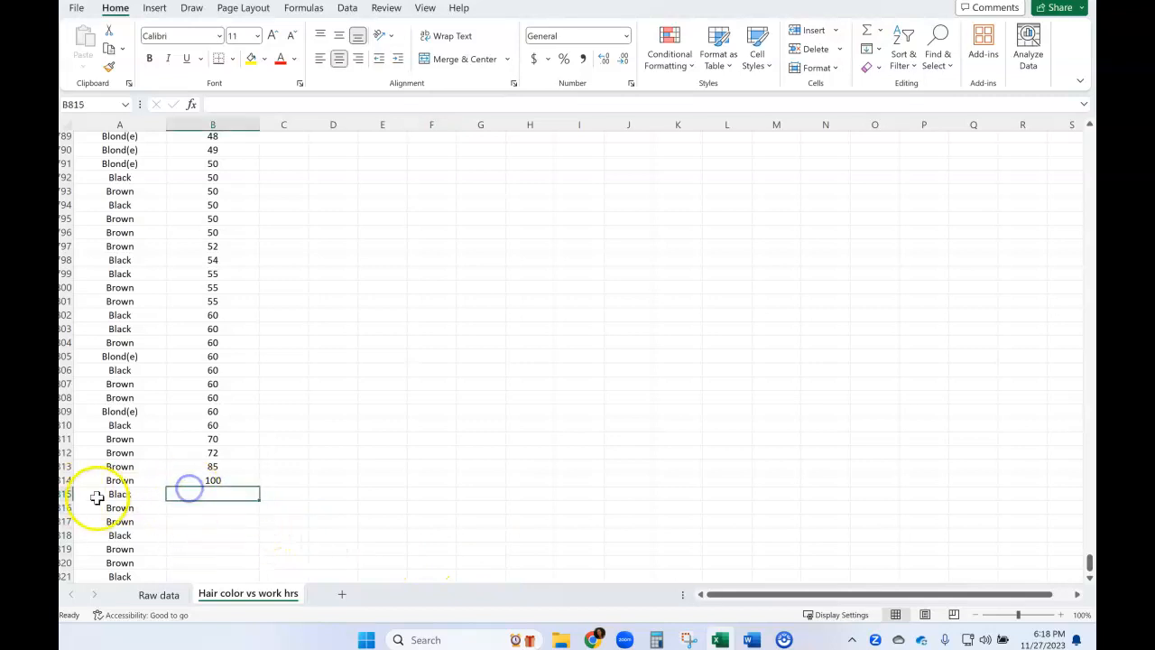
pyautogui.moveTo(76, 493); pyautogui.dragTo(68, 530)
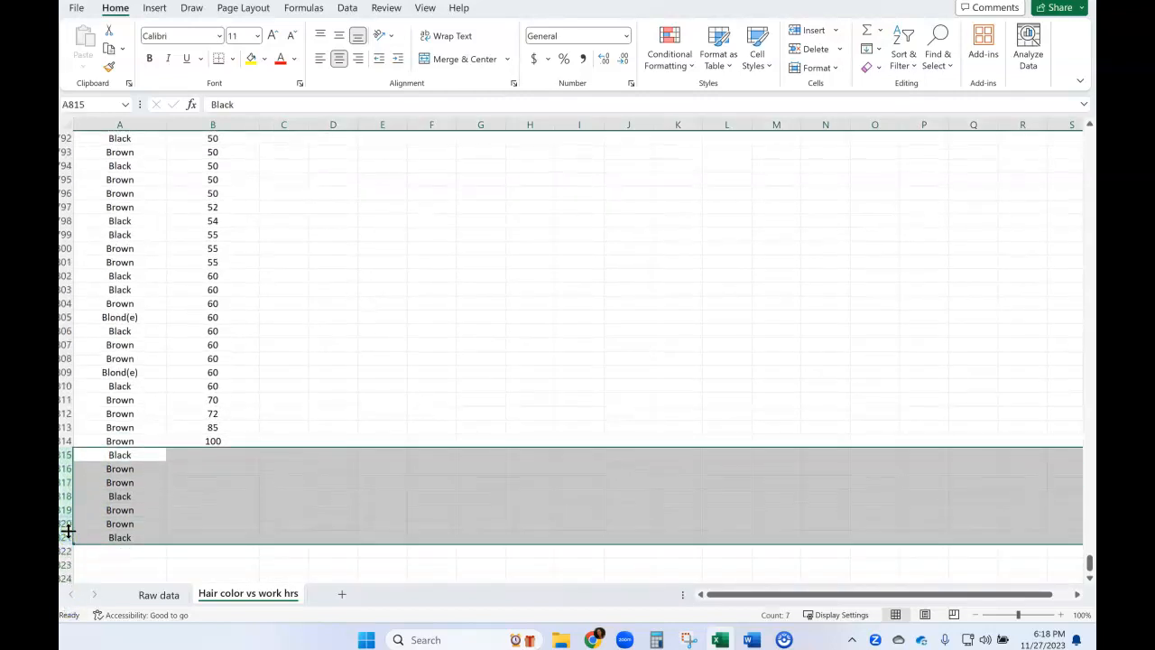
pyautogui.moveTo(64, 453); pyautogui.dragTo(63, 543)
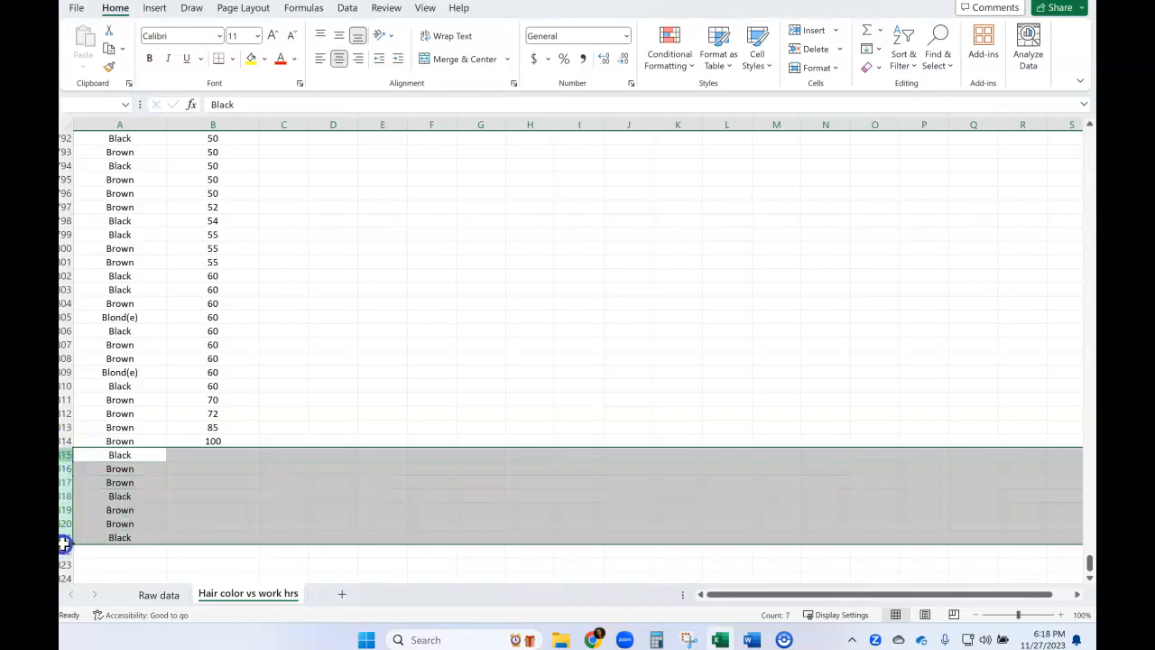
pyautogui.rightClick(276, 496)
pyautogui.click(346, 370)
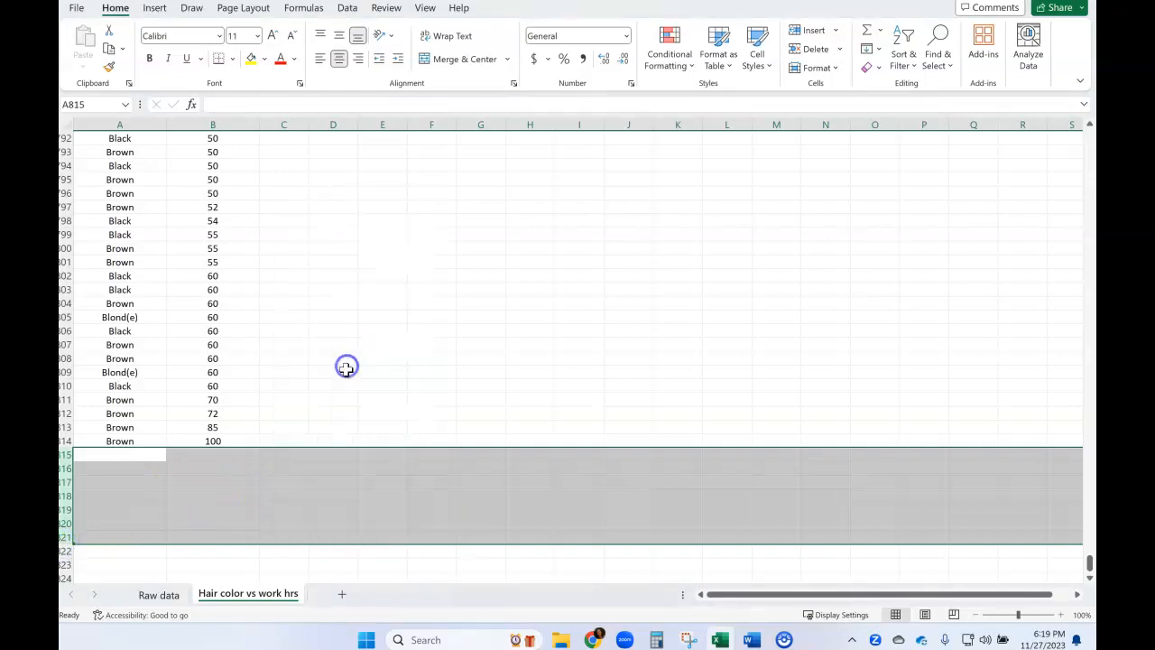
pyautogui.click(346, 370)
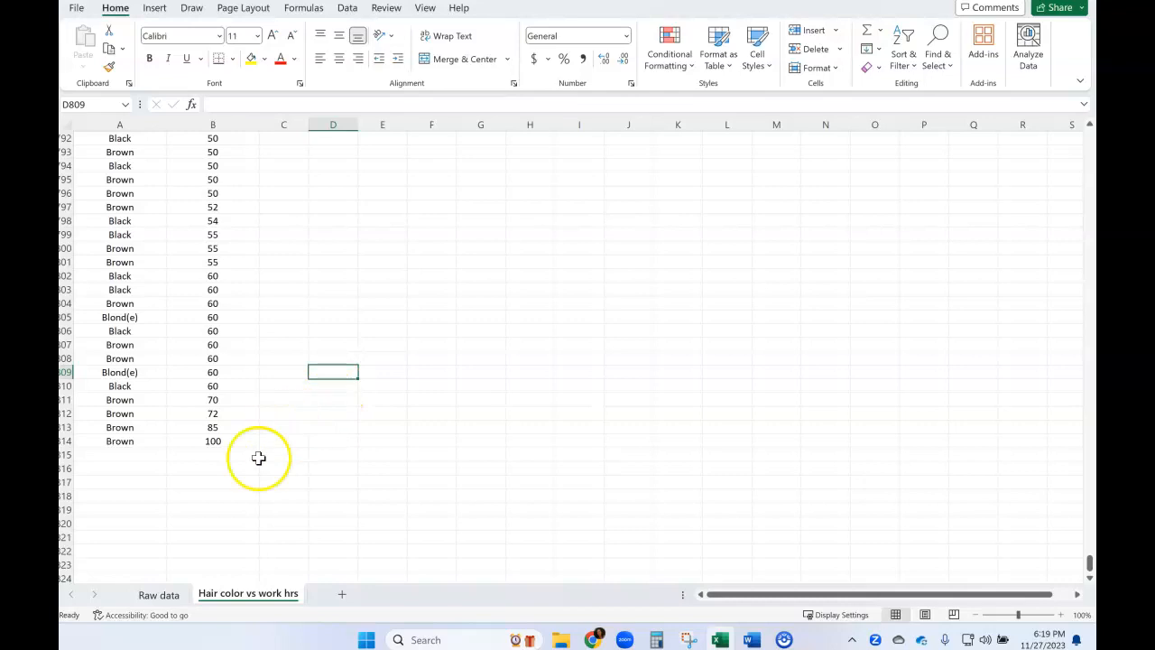
# Sort the data by hair color from A to Z, expanding the selection to include the work hours column.
pyautogui.scroll(20, 220, 438)
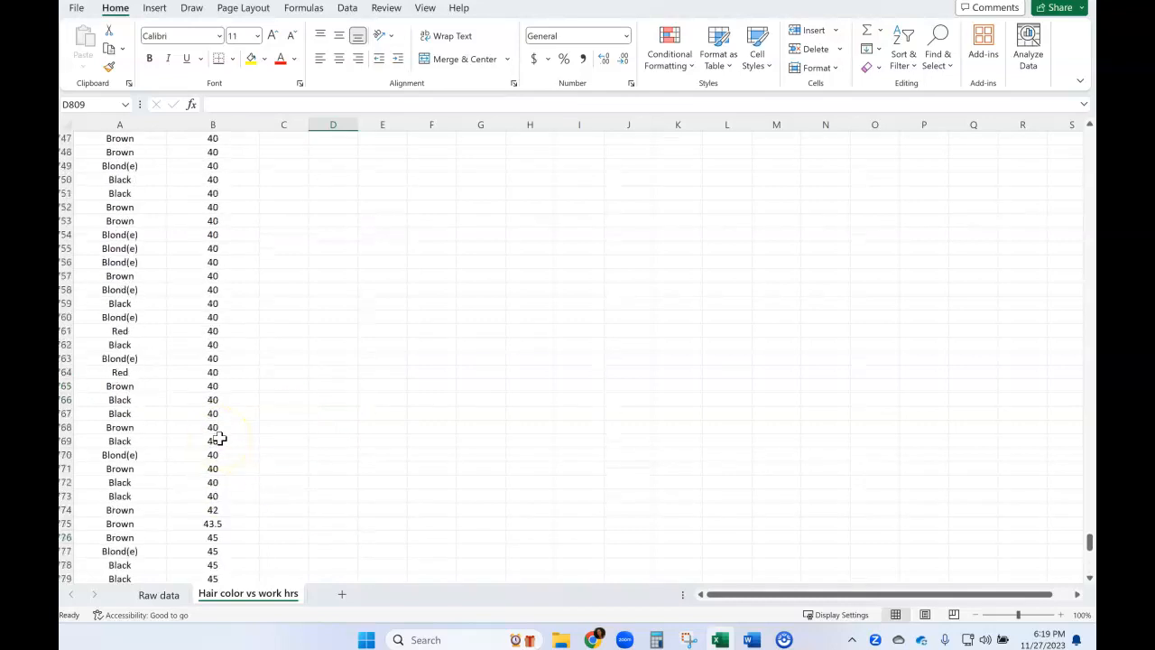
pyautogui.click(119, 125)
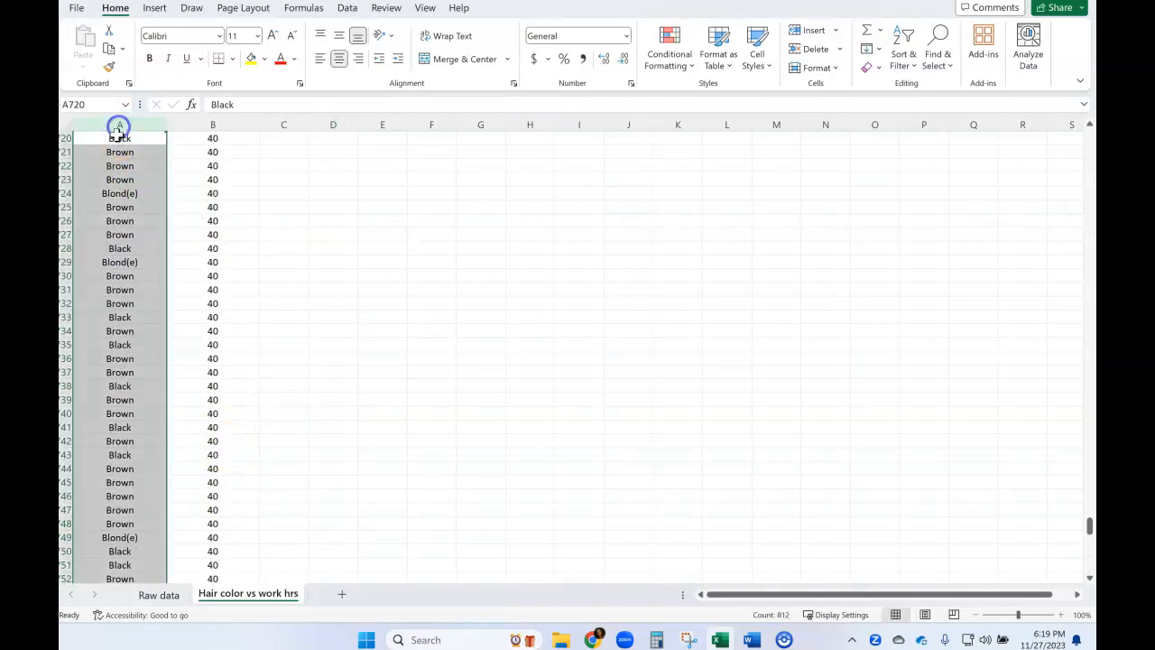
pyautogui.click(912, 67)
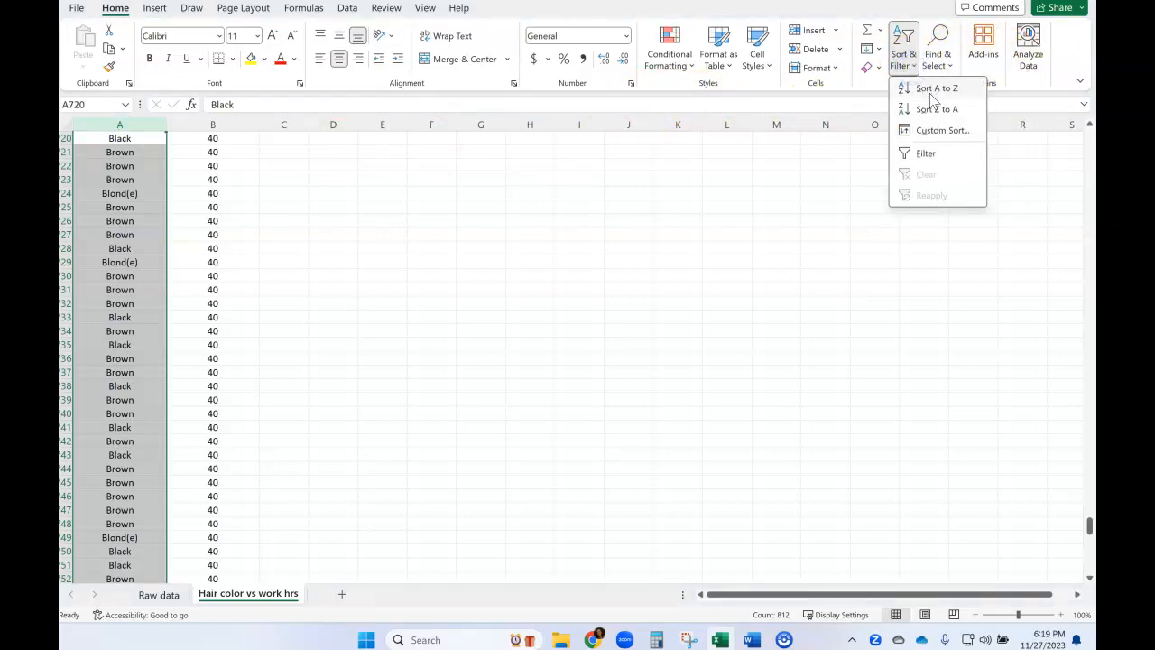
pyautogui.click(935, 88)
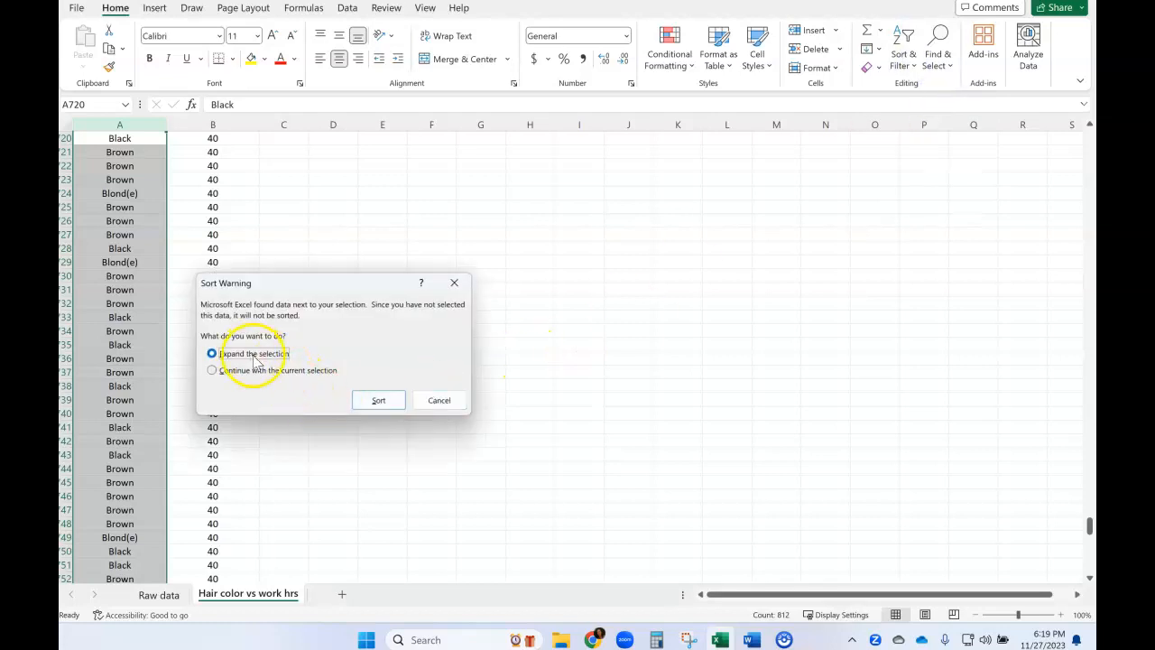
pyautogui.click(376, 401)
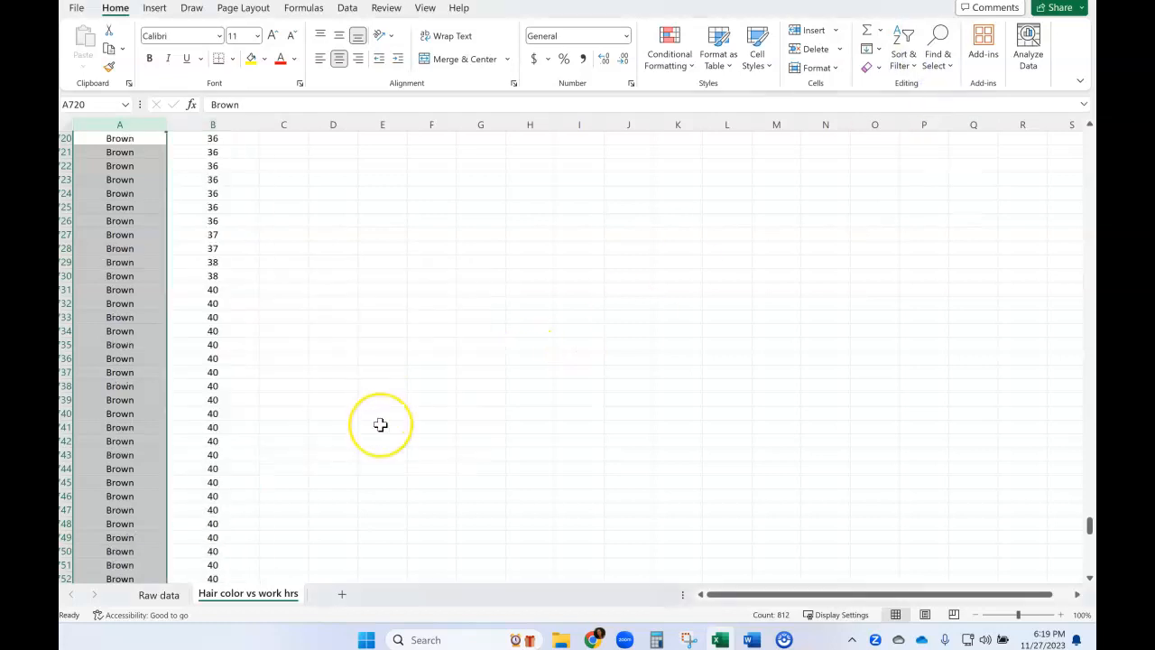
# Delete rows 813 and 814 at the end of the data, which have work hours but no hair color.
pyautogui.scroll(9, 380, 424)
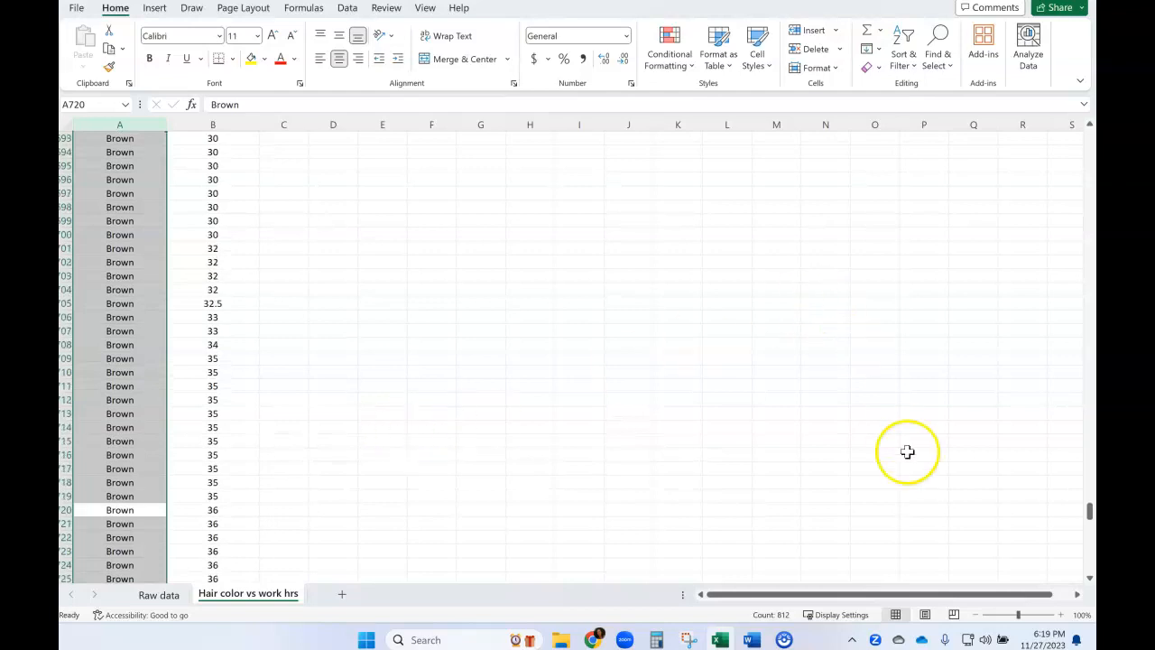
pyautogui.moveTo(1089, 511); pyautogui.dragTo(1089, 563)
pyautogui.click(147, 458)
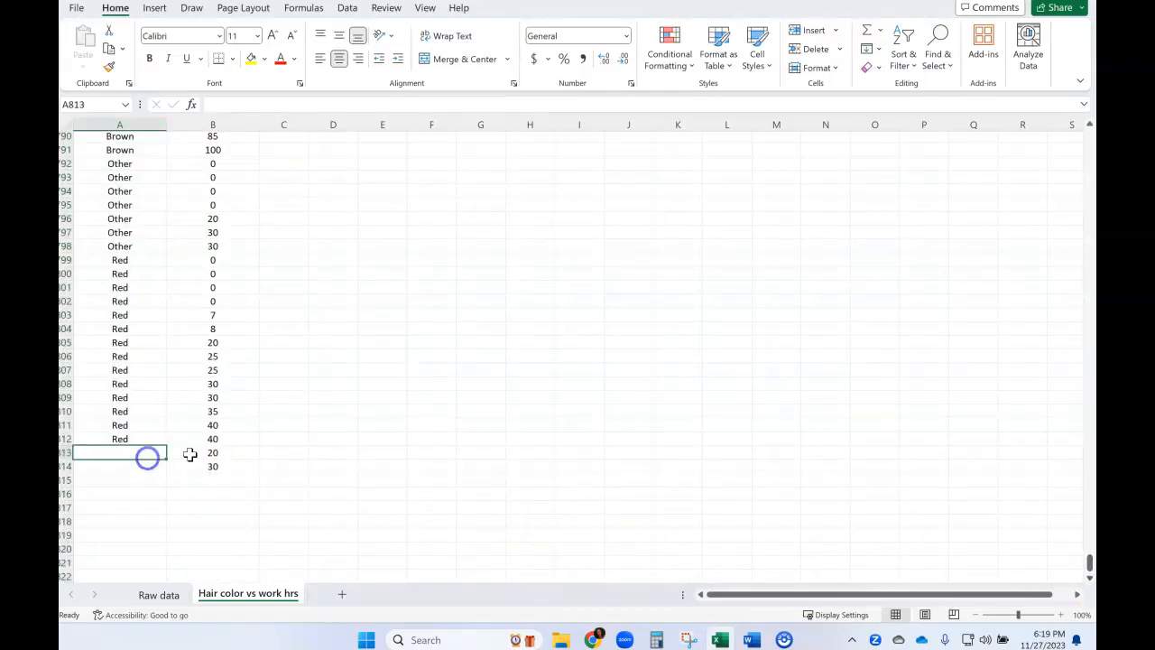
pyautogui.click(192, 454)
pyautogui.click(193, 466)
pyautogui.click(92, 462)
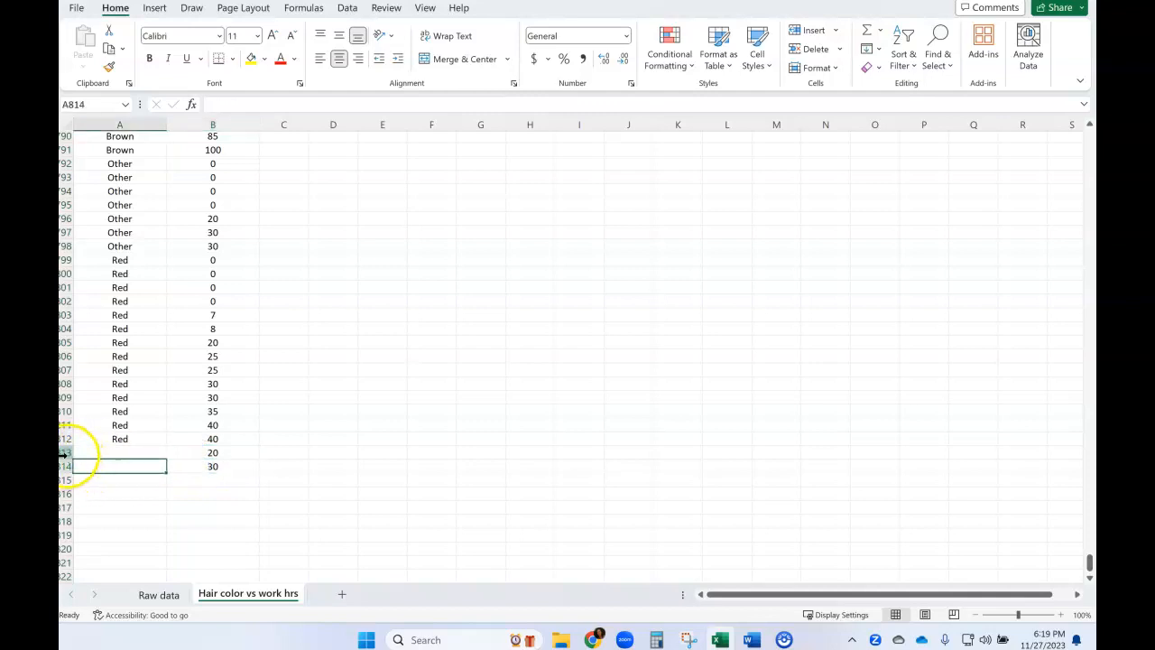
pyautogui.moveTo(65, 453); pyautogui.dragTo(70, 466)
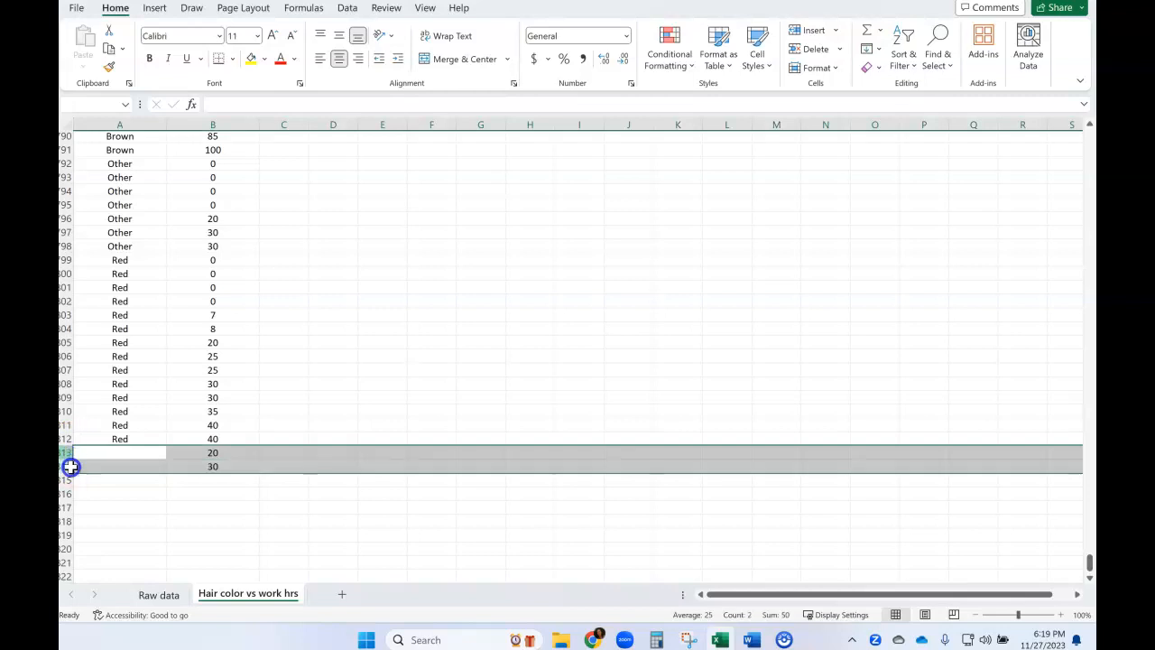
pyautogui.rightClick(270, 456)
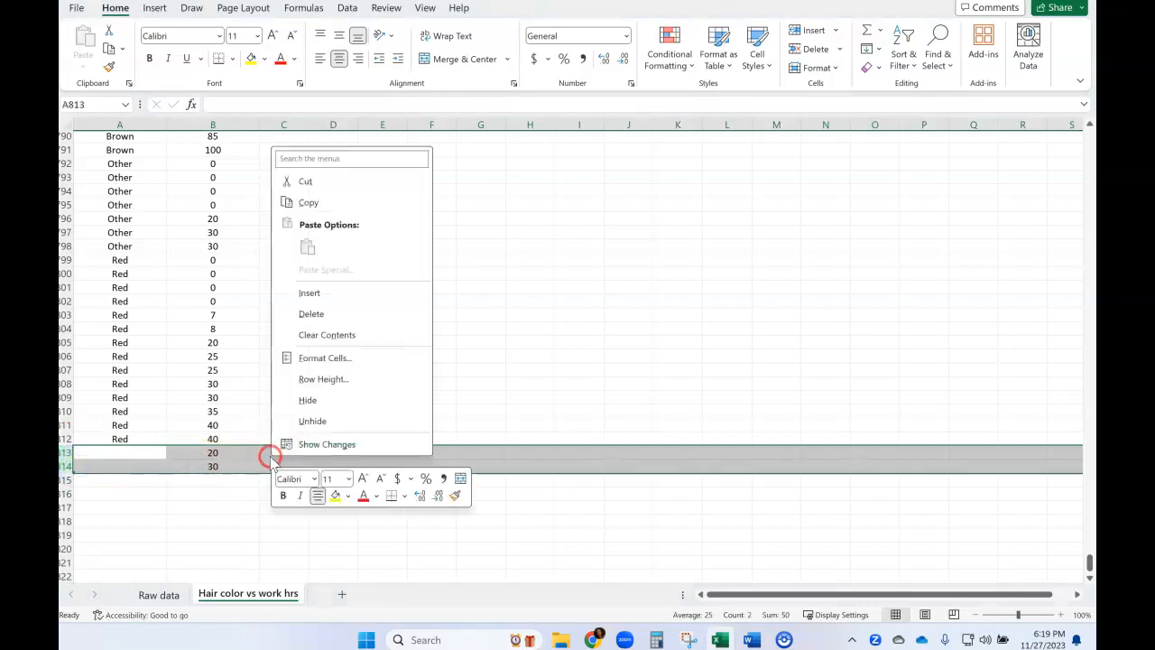
pyautogui.click(327, 318)
pyautogui.click(333, 370)
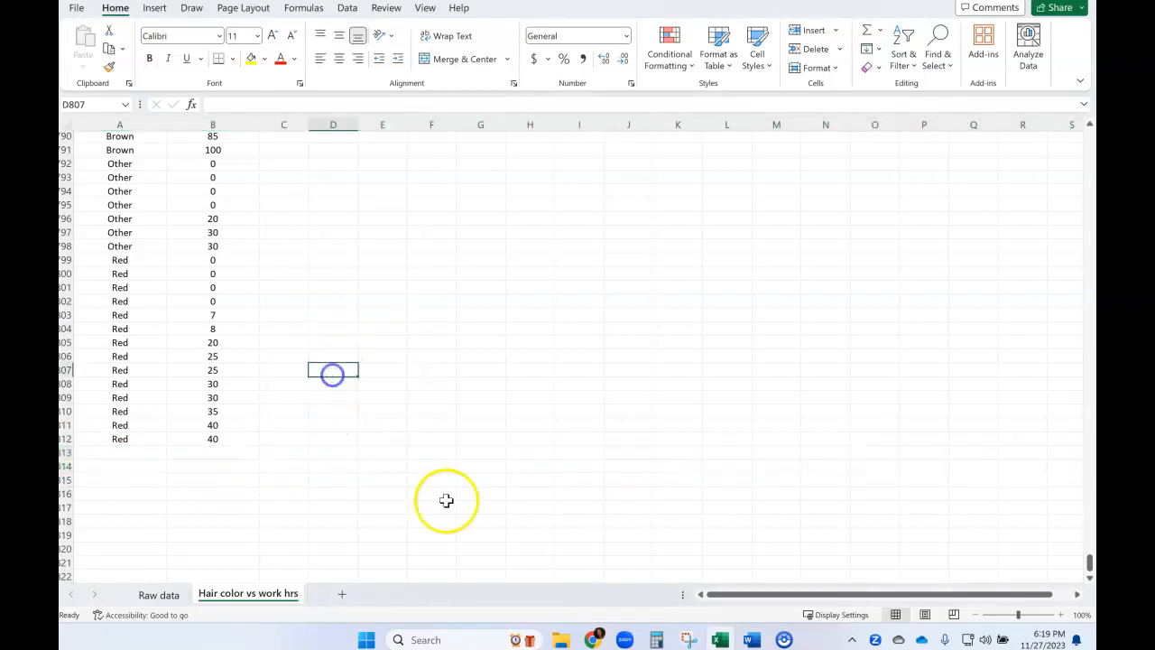
# Return to the start of the cleaned data and switch to the ANOVA project document in Word.
pyautogui.moveTo(1090, 569); pyautogui.dragTo(1089, 135)
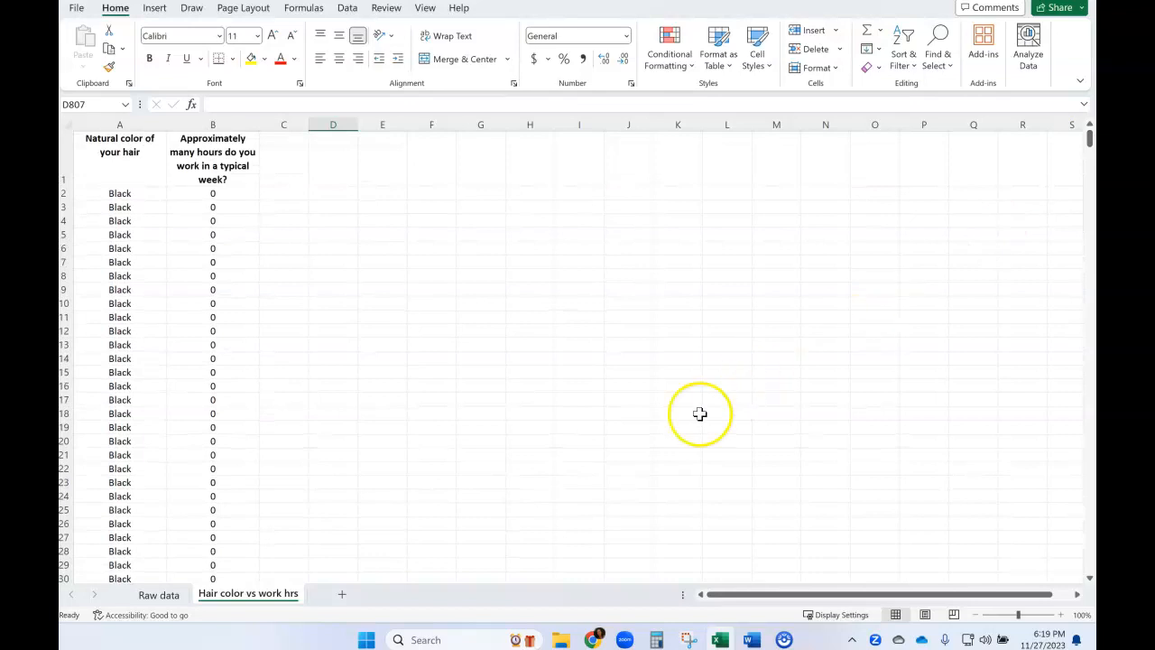
pyautogui.moveTo(753, 641)
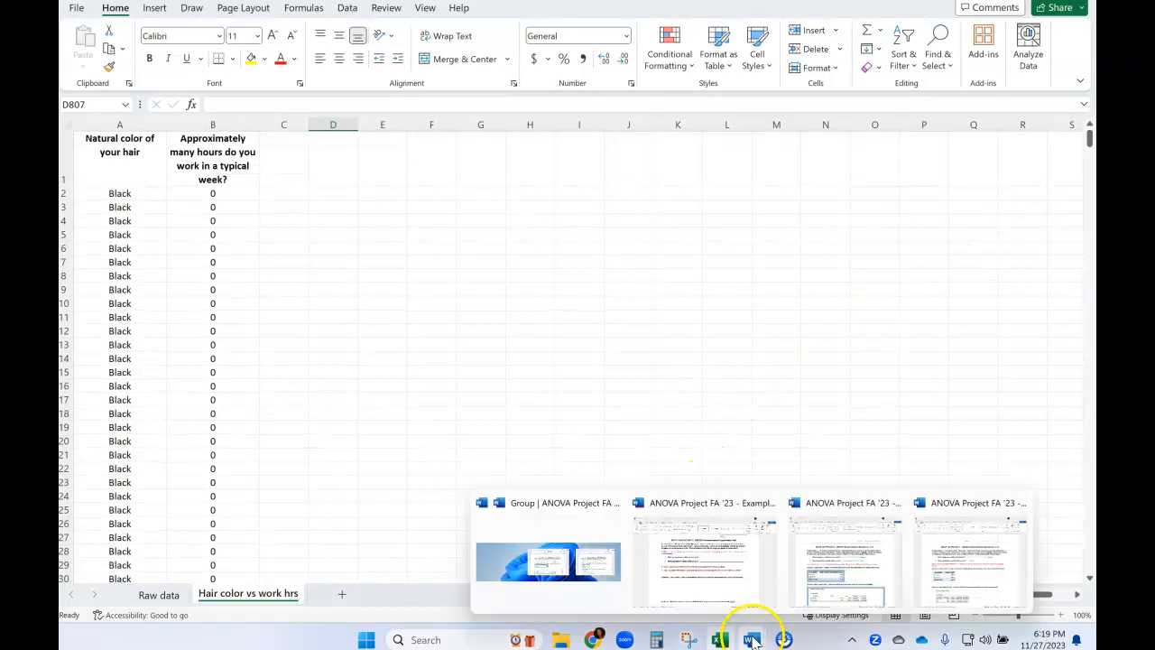
pyautogui.click(713, 587)
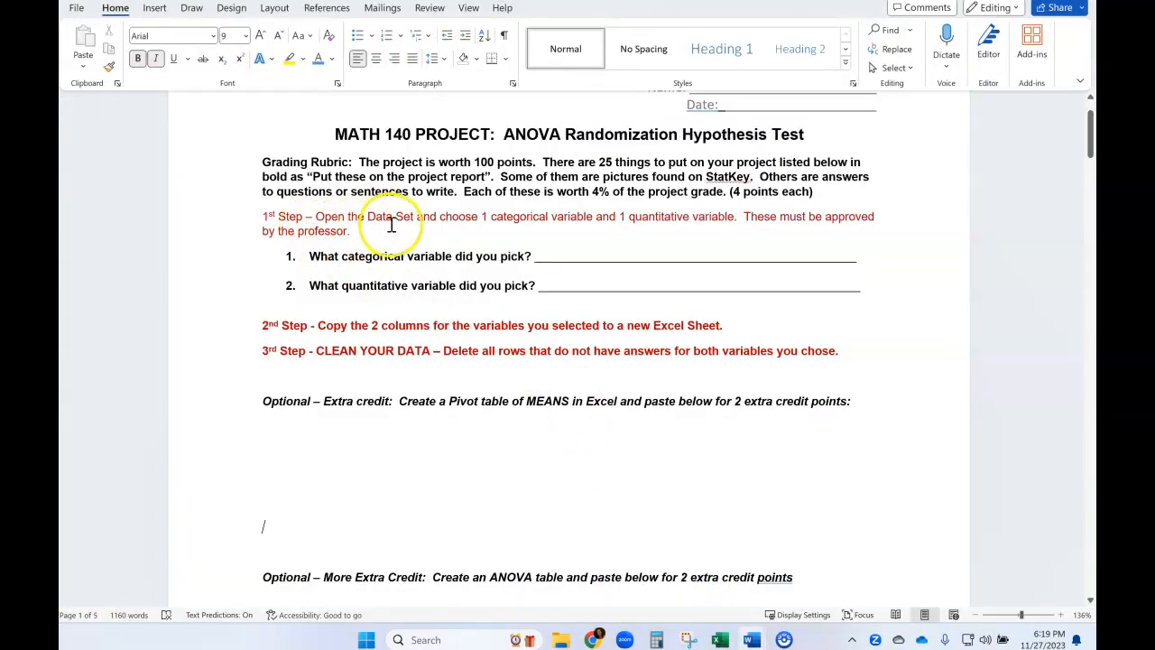
# Fill in the blank for the categorical variable in question 1 with "Natural Hair Color" in non-bold blue text.
pyautogui.moveTo(582, 257); pyautogui.dragTo(783, 251)
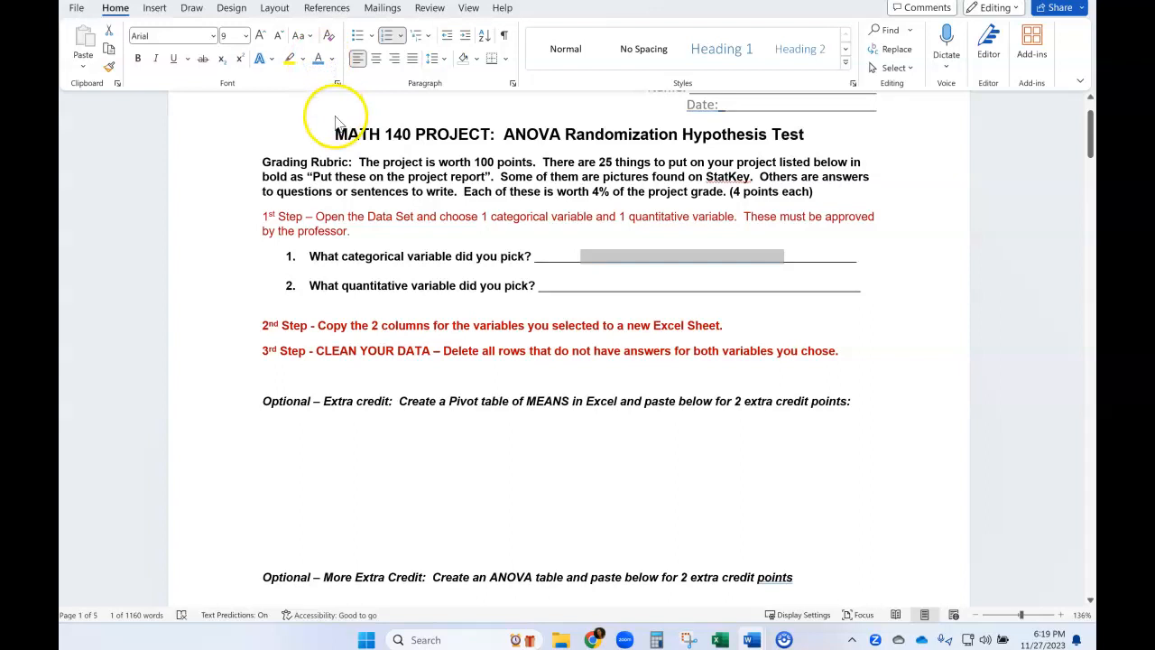
pyautogui.write('Natural ')
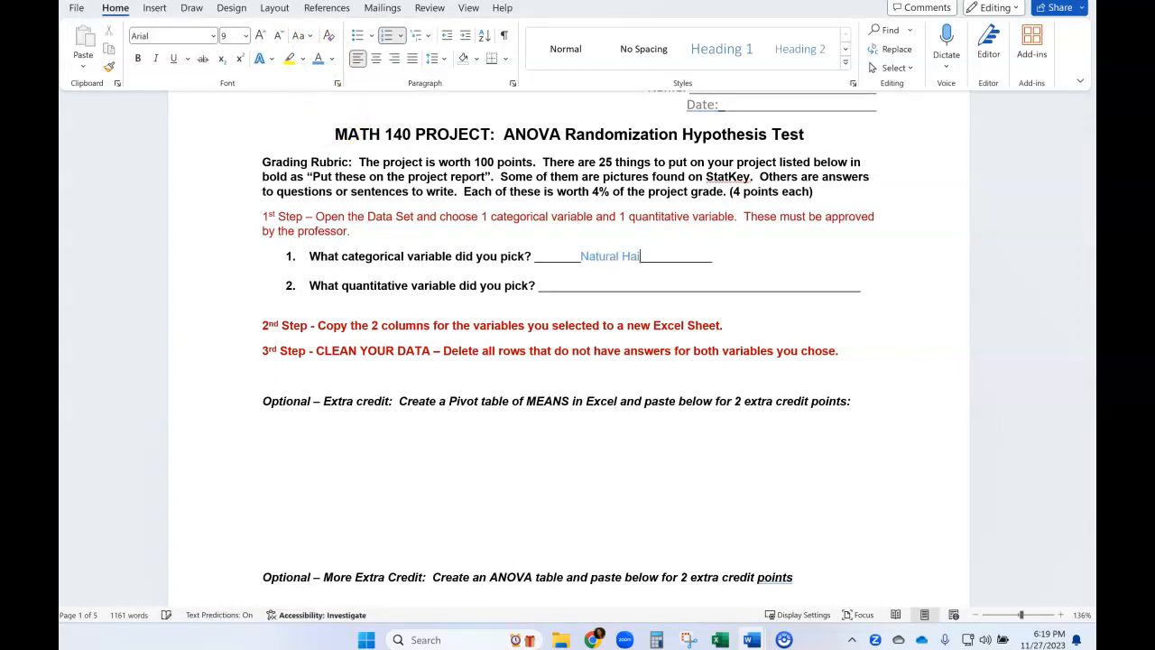
pyautogui.write('Hair Color')
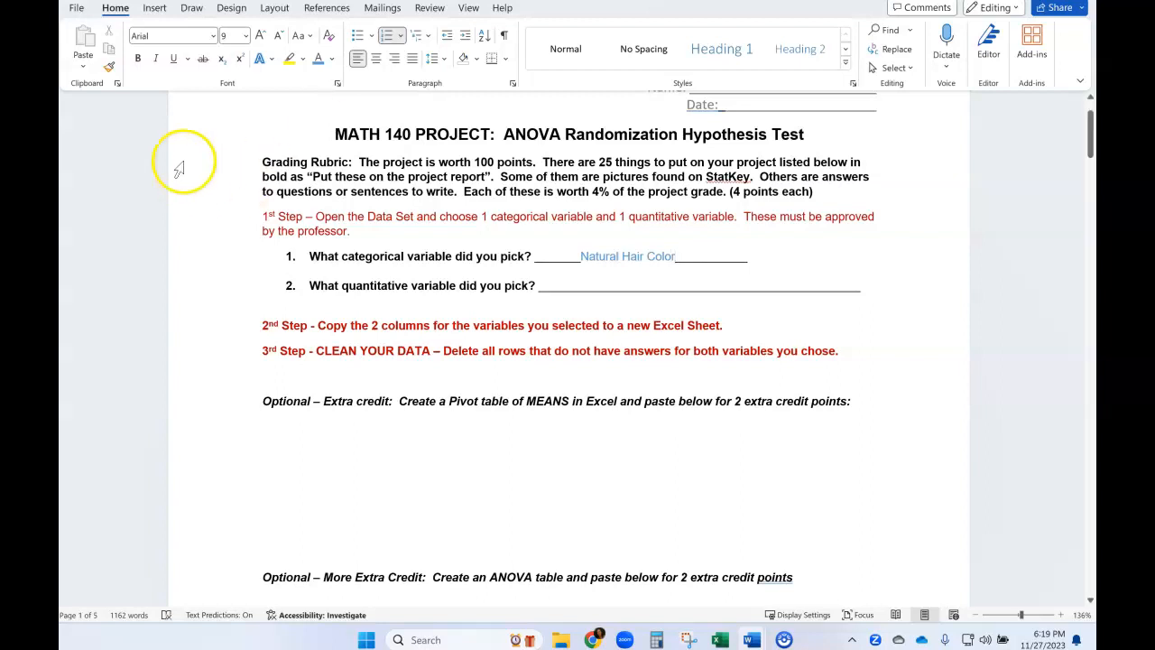
# Fill in the blank for the quantitative variable in question 2 with "Hours work per week" in blue text.
pyautogui.moveTo(588, 287); pyautogui.dragTo(731, 286)
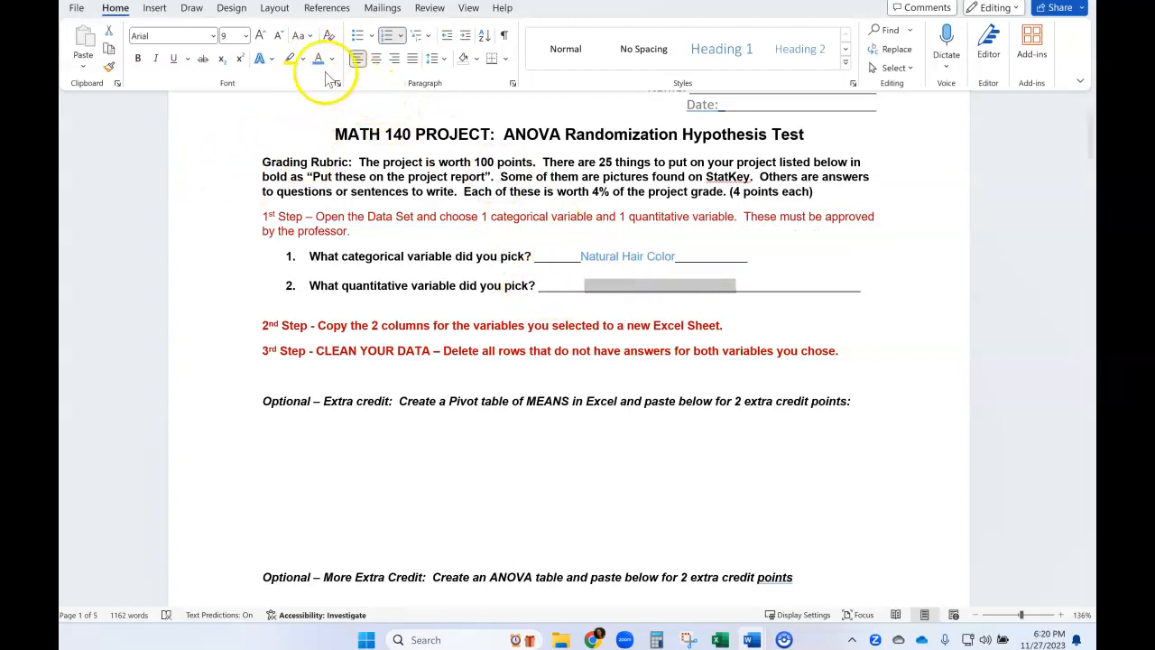
pyautogui.click(318, 58)
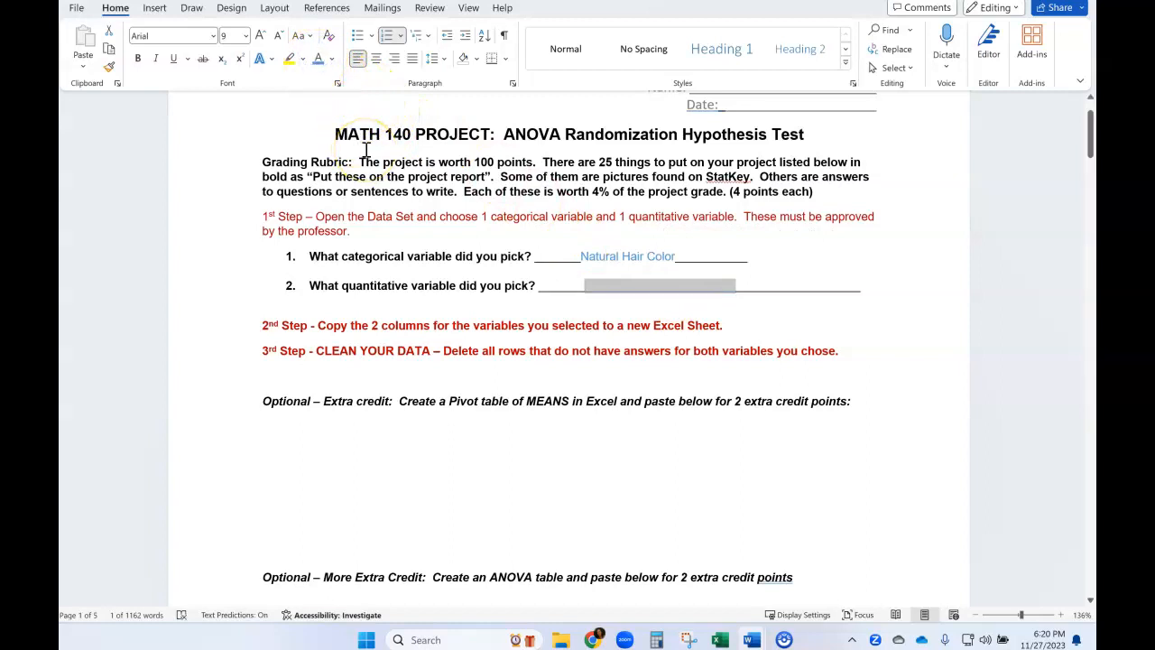
pyautogui.write('Hours work per week')
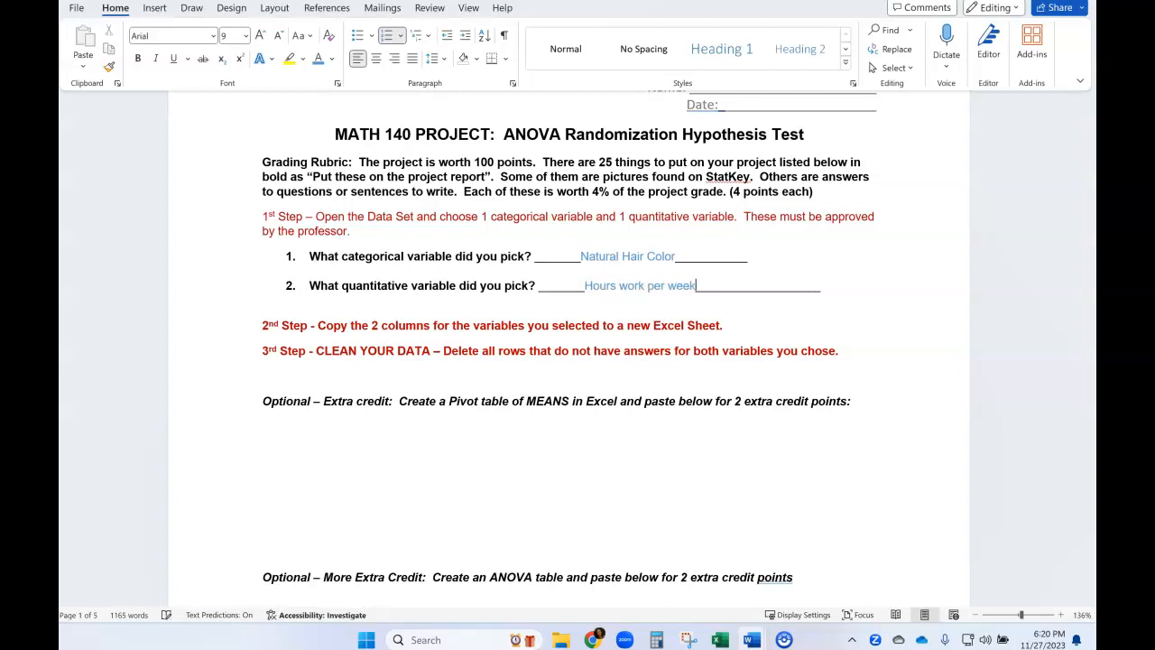
# Review the 2nd and 3rd step instructions and the optional extra credit task about a Pivot table of means.
pyautogui.click(305, 326)
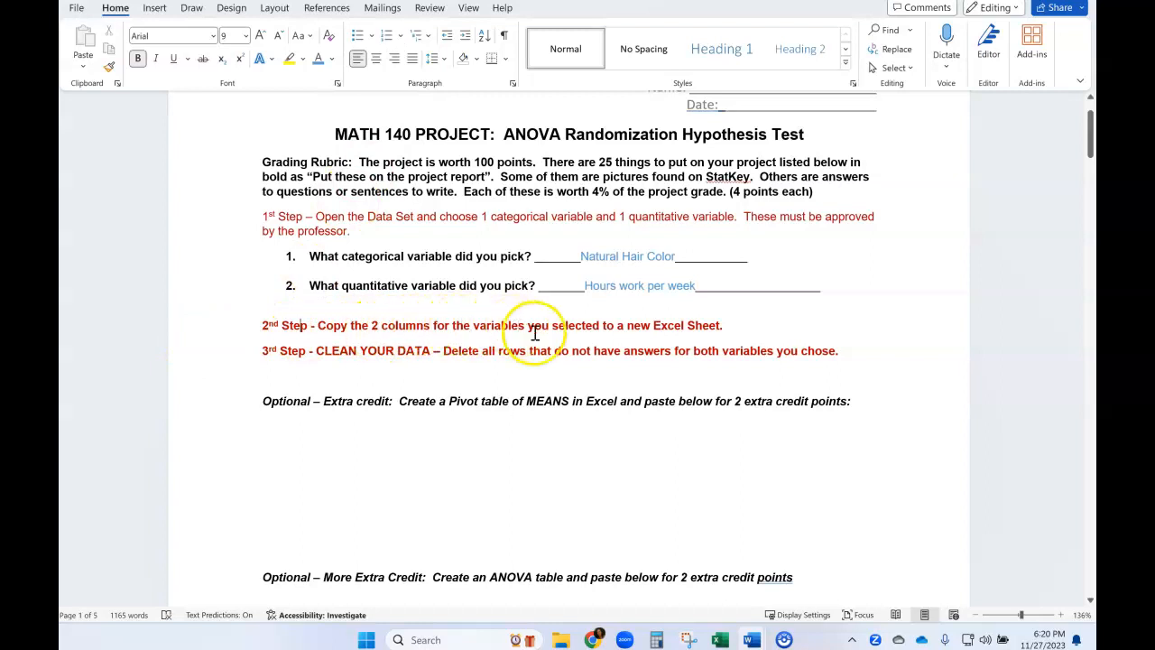
pyautogui.moveTo(725, 326); pyautogui.dragTo(664, 325)
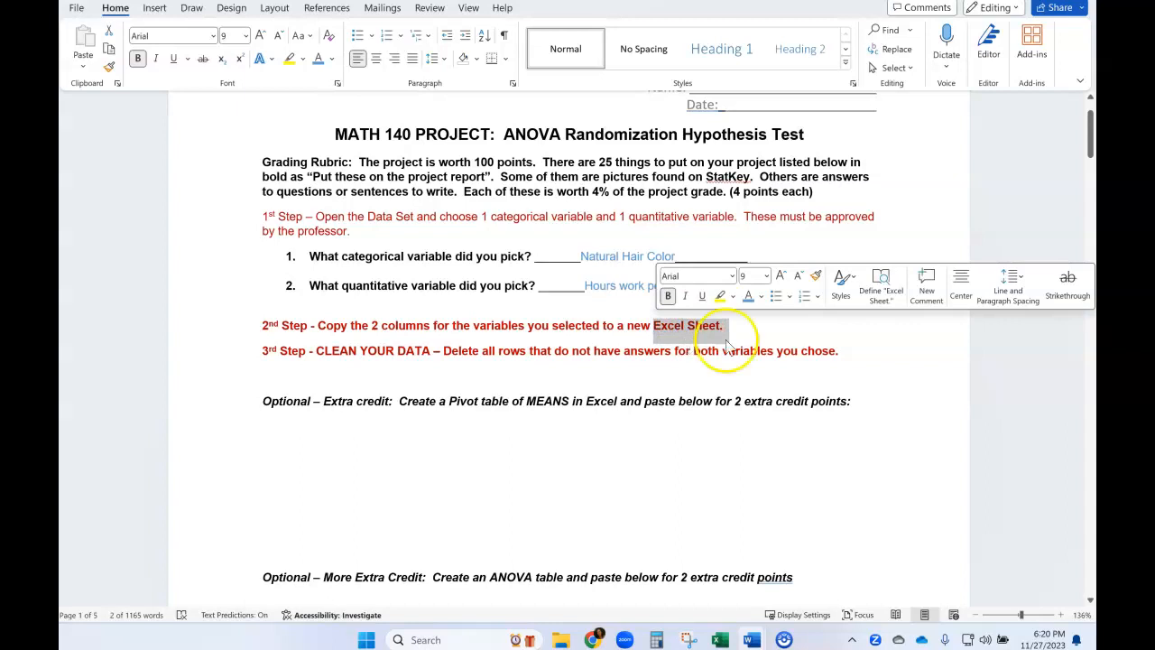
pyautogui.moveTo(316, 352); pyautogui.dragTo(839, 365)
pyautogui.click(858, 361)
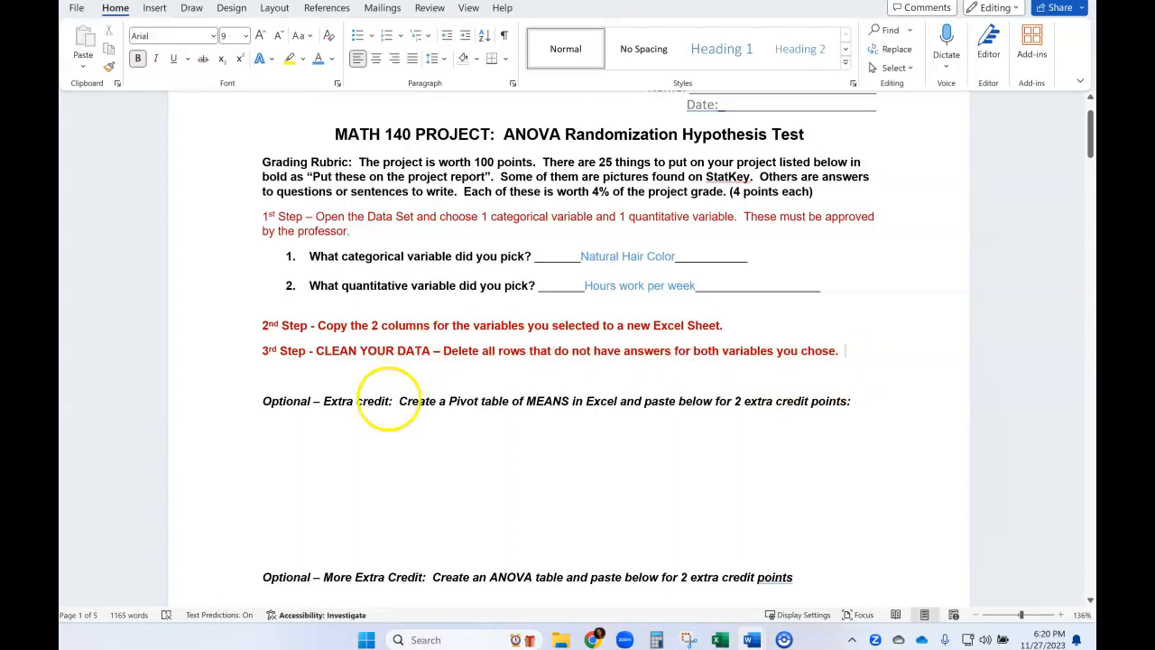
pyautogui.scroll(-1, 329, 472)
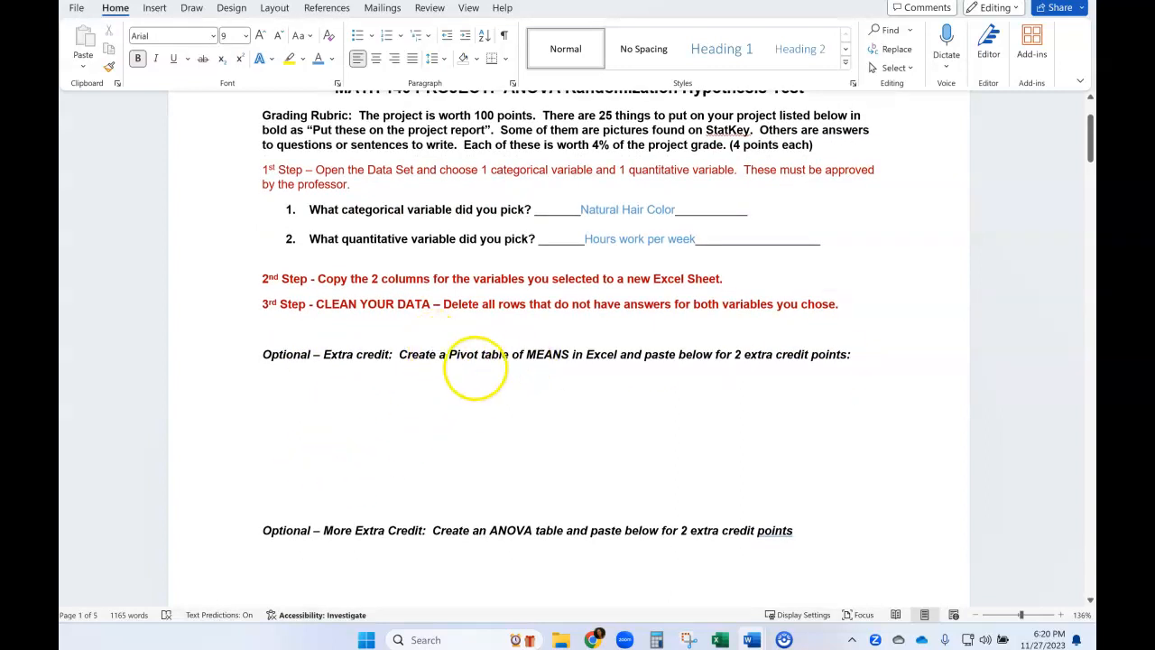
pyautogui.moveTo(454, 358); pyautogui.dragTo(563, 348)
pyautogui.click(534, 373)
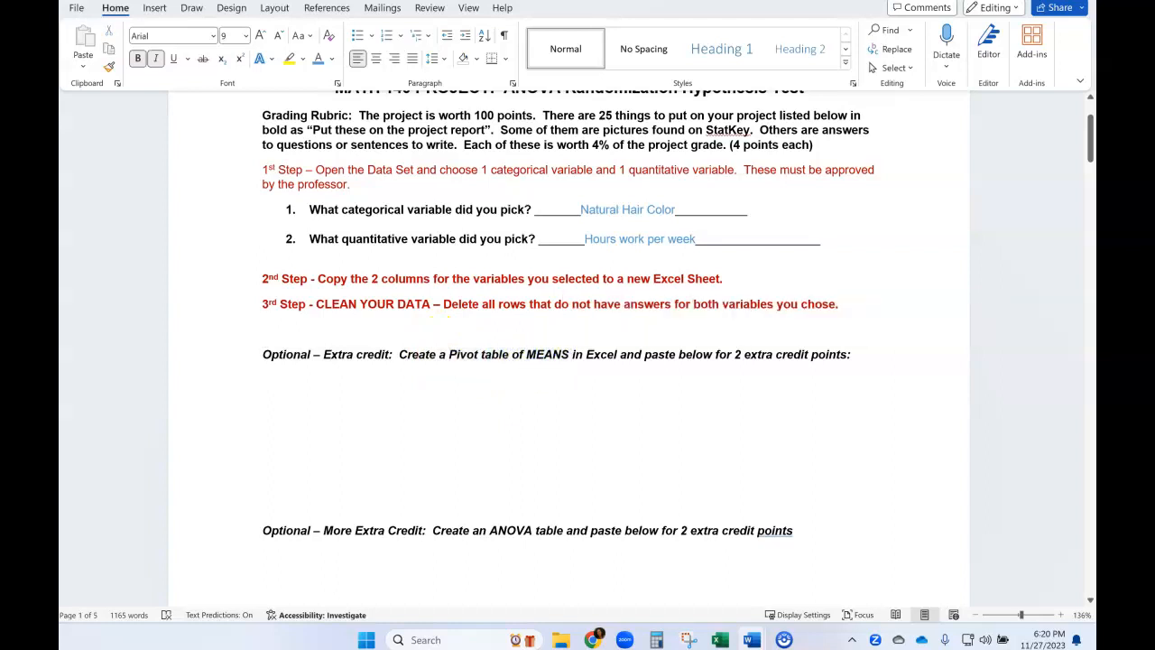
pyautogui.doubleClick(569, 352)
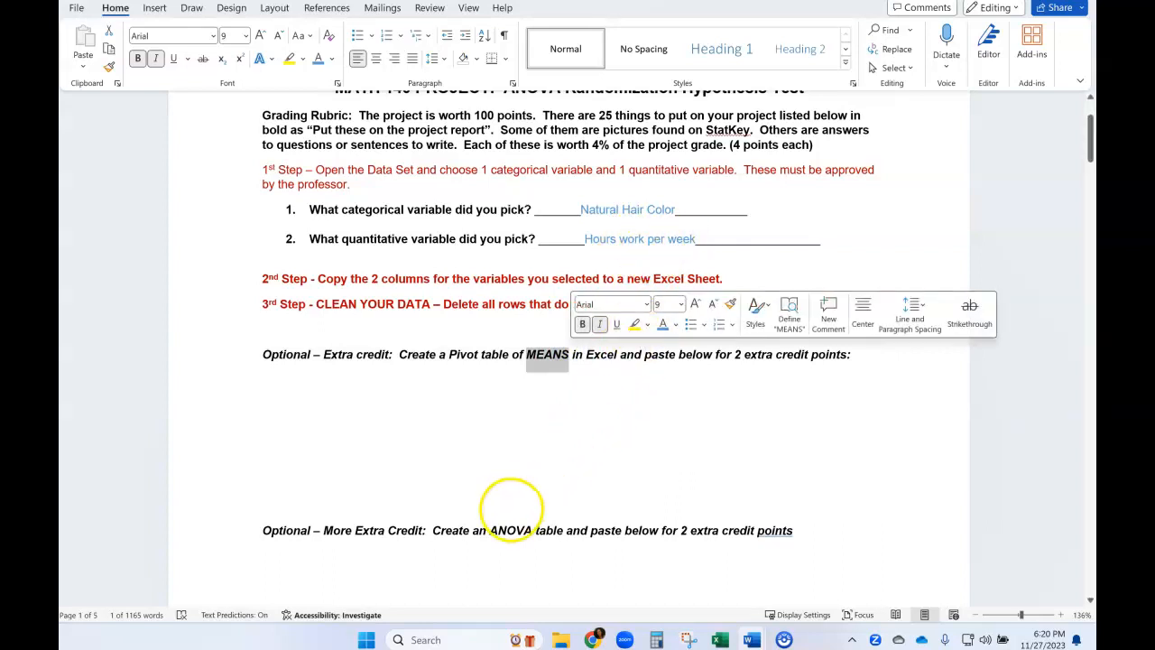
# Switch to the Excel workbook and start a PivotTable from all the data on the Hair color vs work hrs sheet.
pyautogui.moveTo(720, 639)
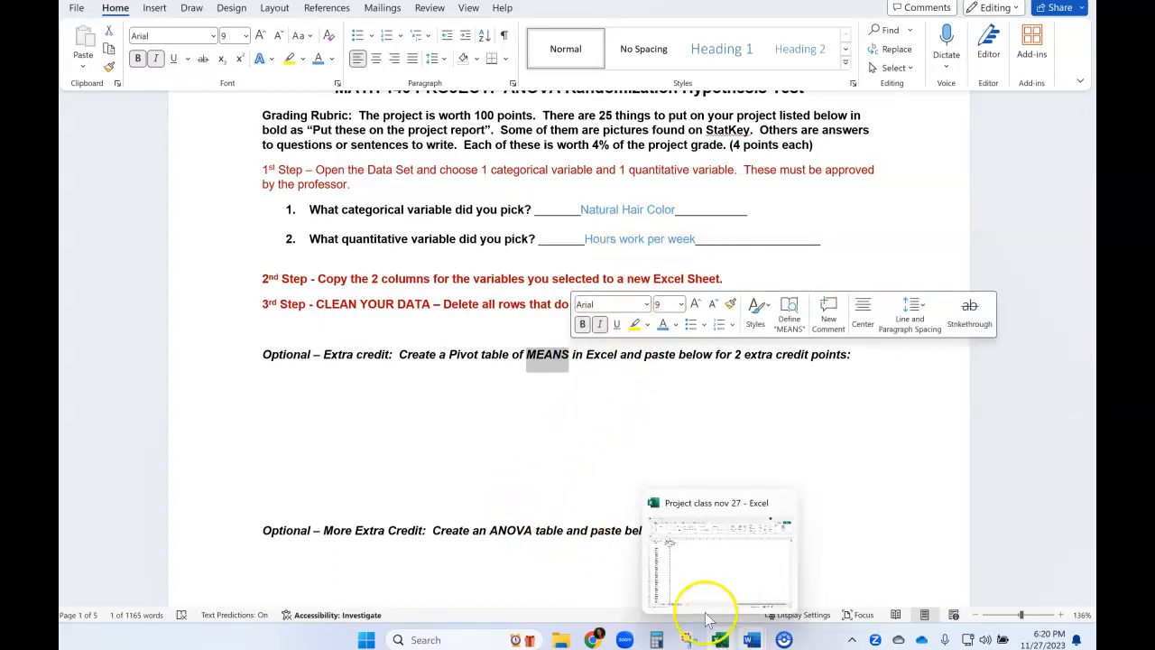
pyautogui.click(702, 592)
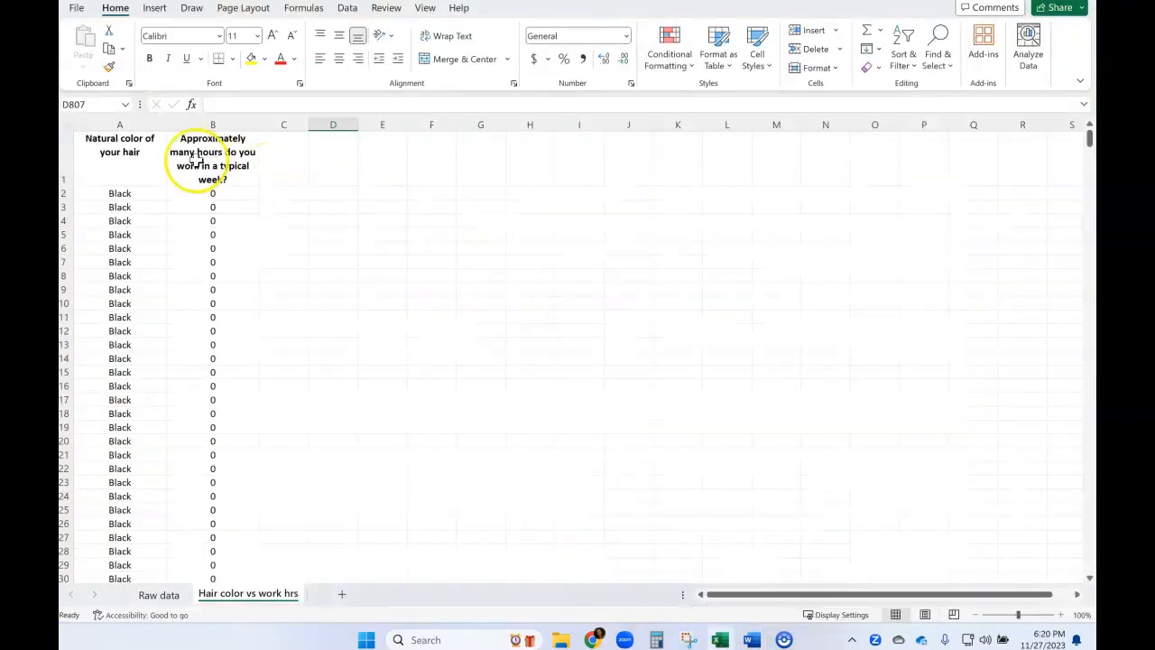
pyautogui.click(179, 271)
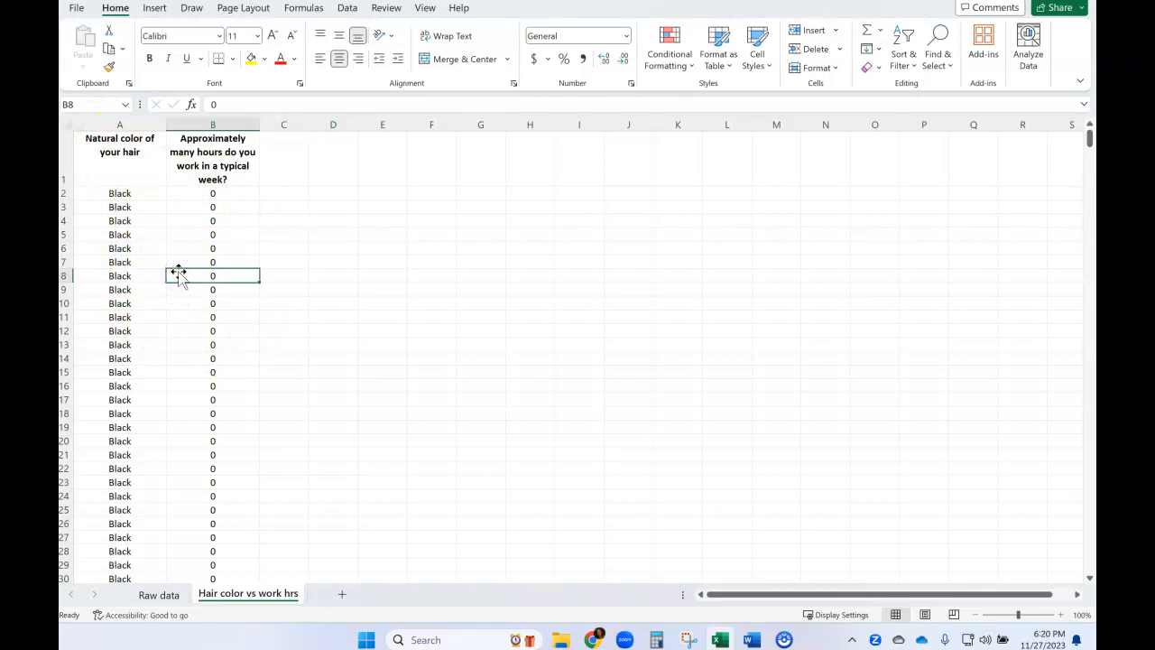
pyautogui.hotkey('ctrl', 'a')
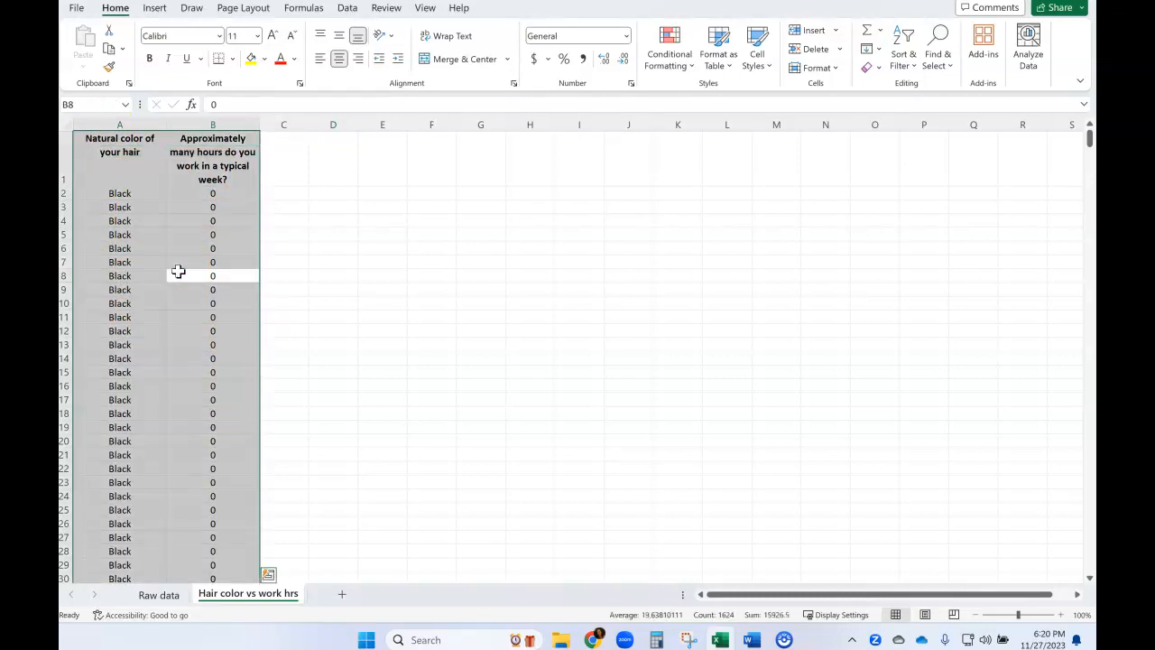
pyautogui.click(155, 11)
pyautogui.click(97, 59)
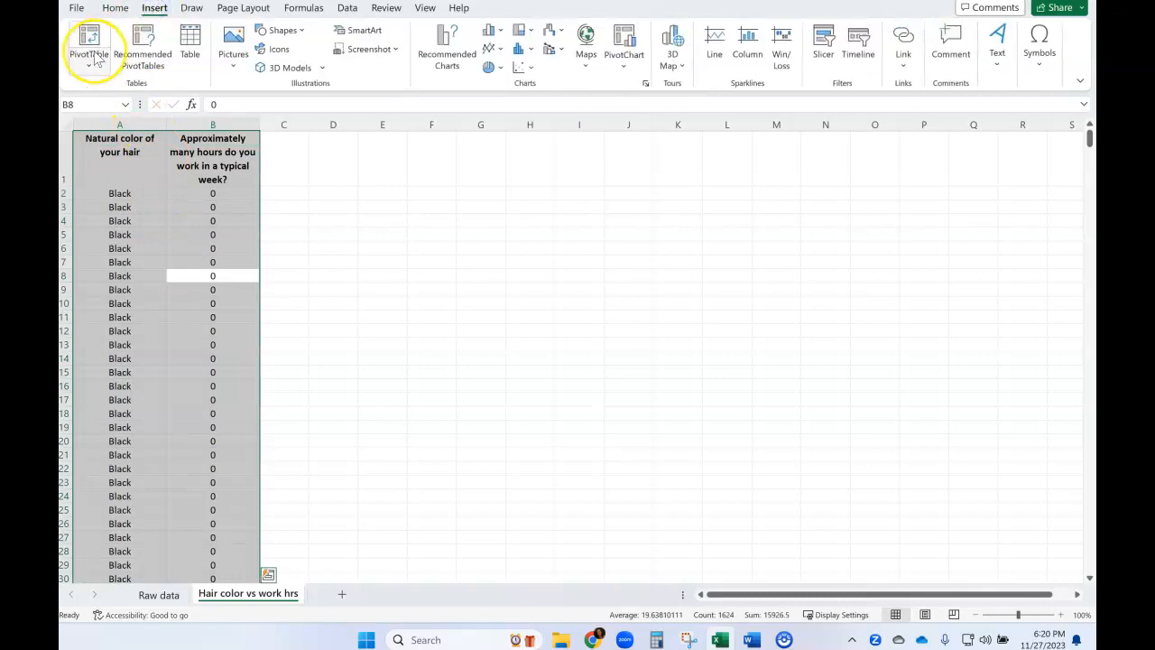
pyautogui.click(96, 58)
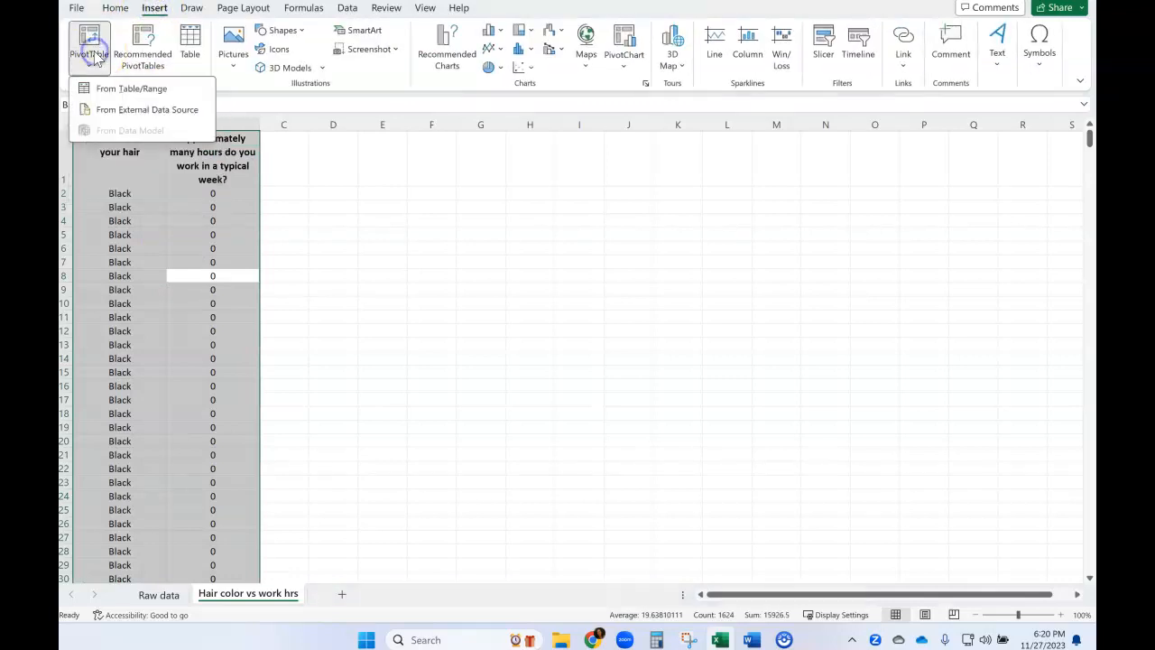
pyautogui.click(120, 90)
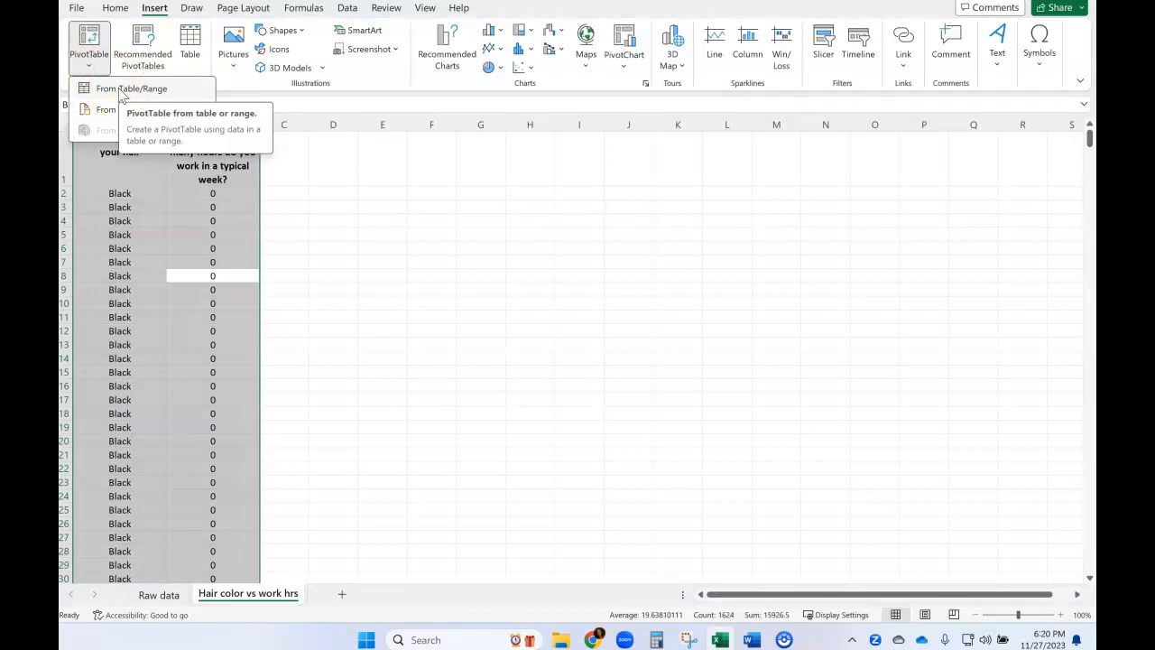
pyautogui.click(121, 90)
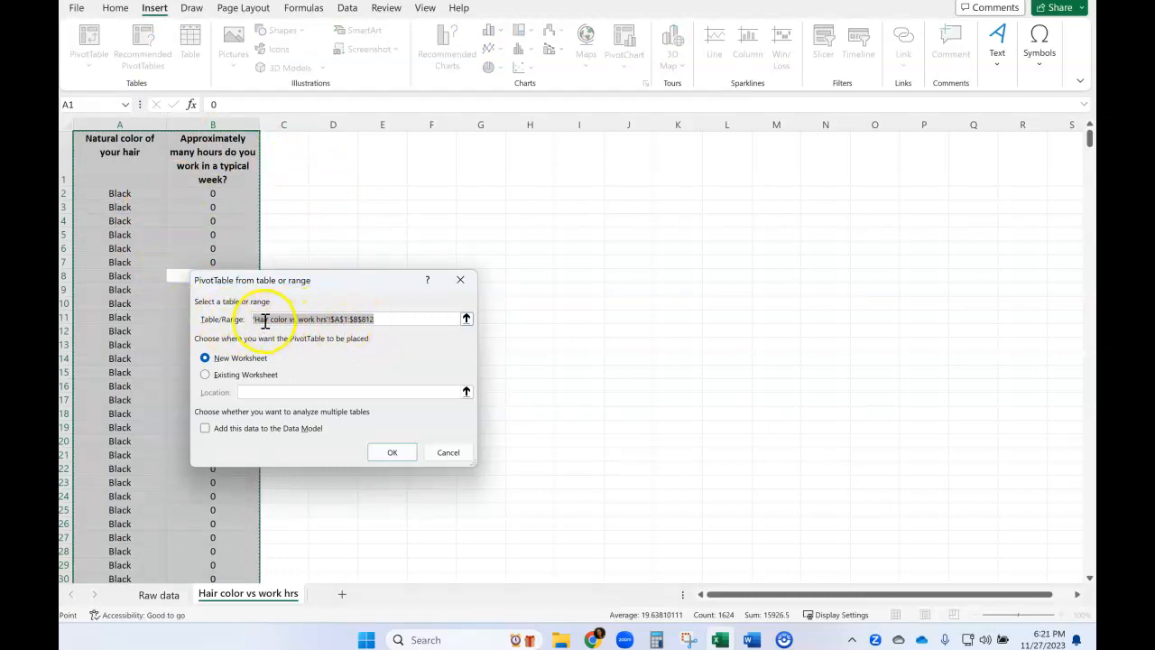
# Replace the PivotTable's source range with the entire columns A and B of the Hair color vs work hrs sheet.
pyautogui.click(380, 319)
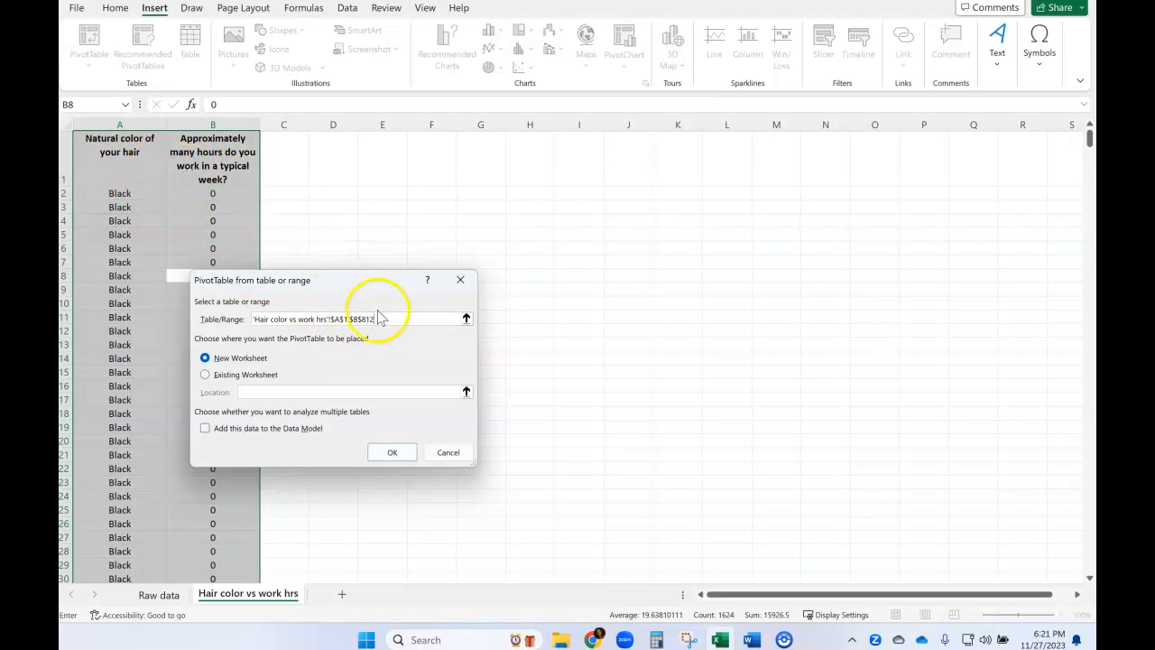
pyautogui.moveTo(383, 325); pyautogui.dragTo(287, 318)
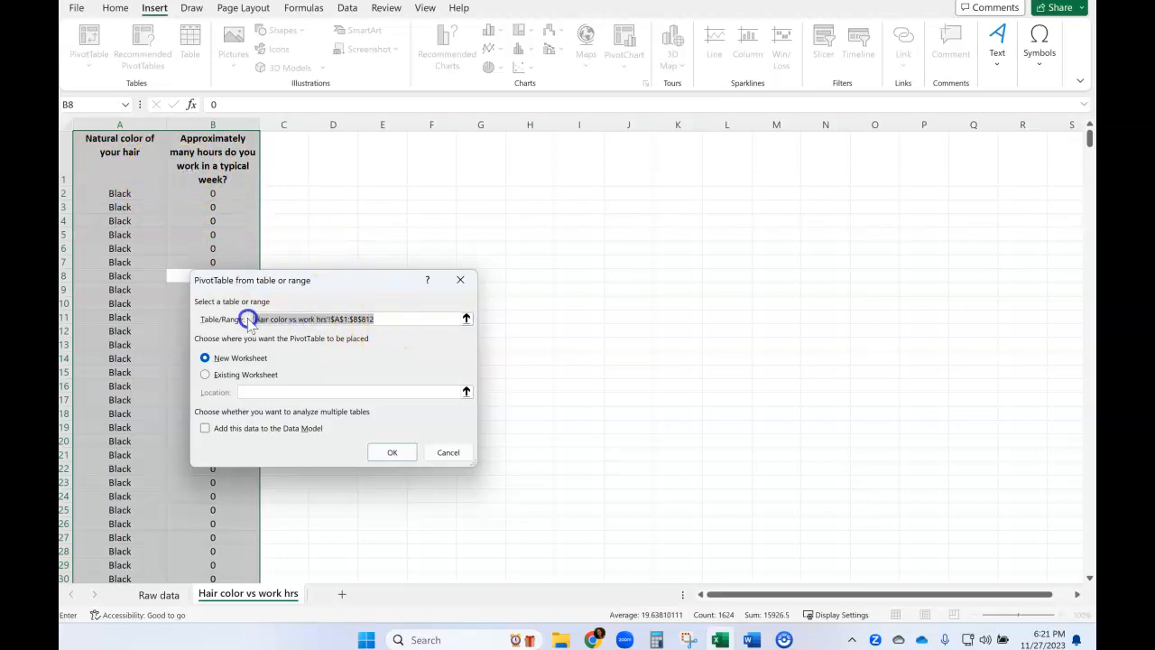
pyautogui.press('BackSpace')
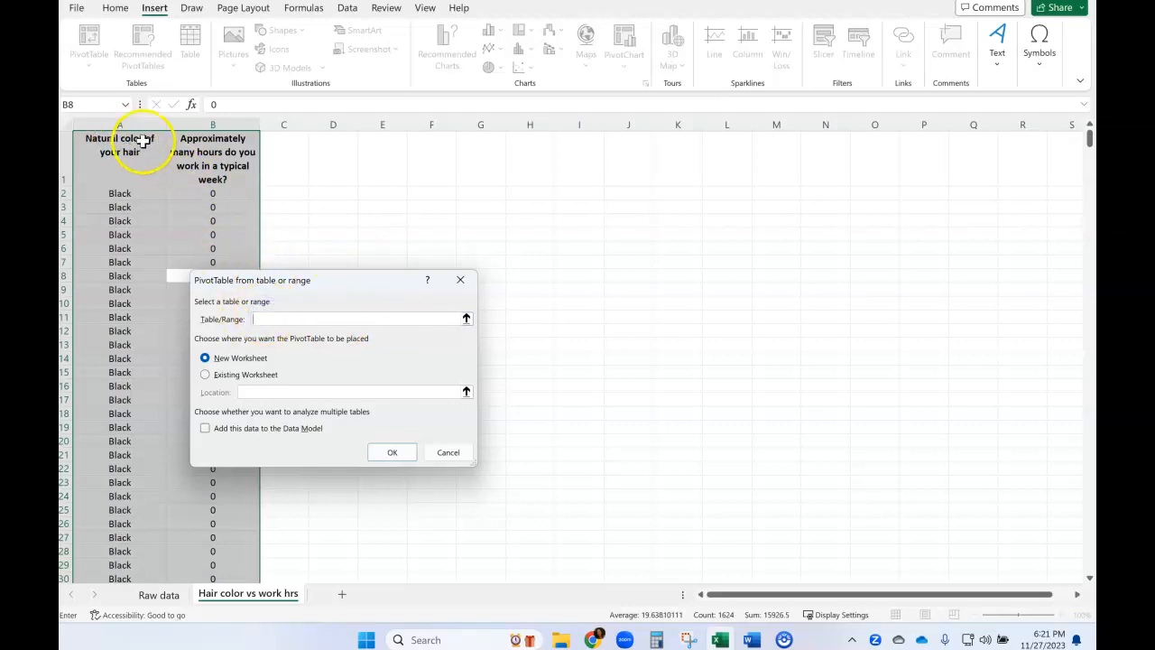
pyautogui.moveTo(118, 126); pyautogui.dragTo(199, 126)
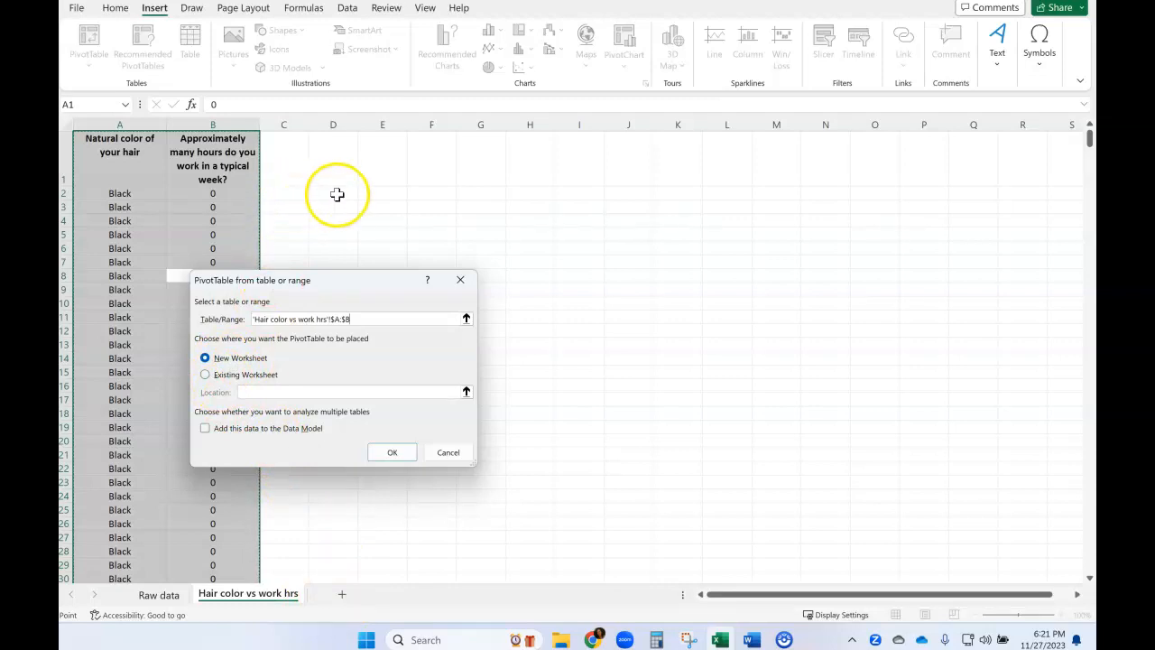
# Place the PivotTable on the existing worksheet at cell D2 and create it.
pyautogui.click(207, 374)
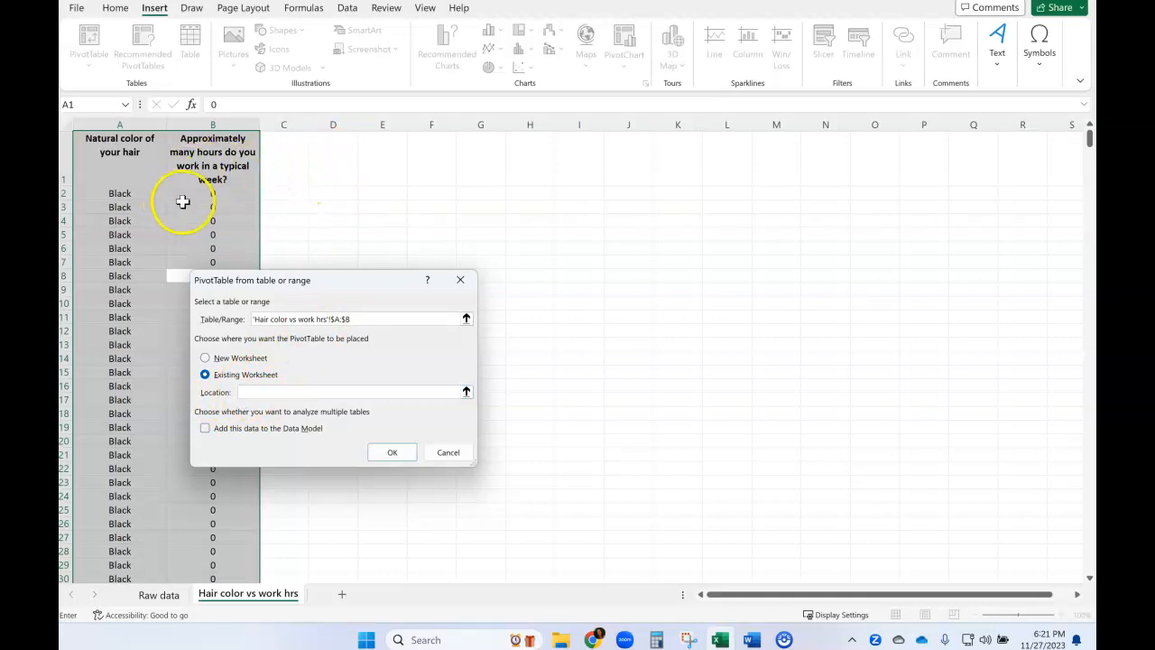
pyautogui.click(321, 194)
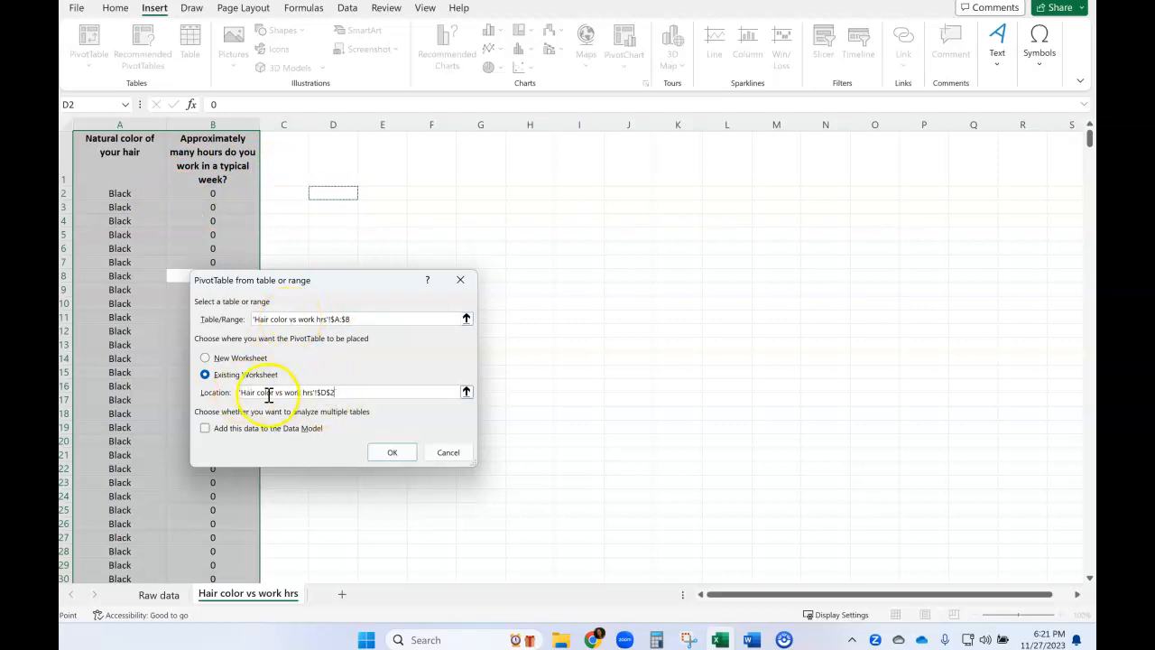
pyautogui.click(391, 455)
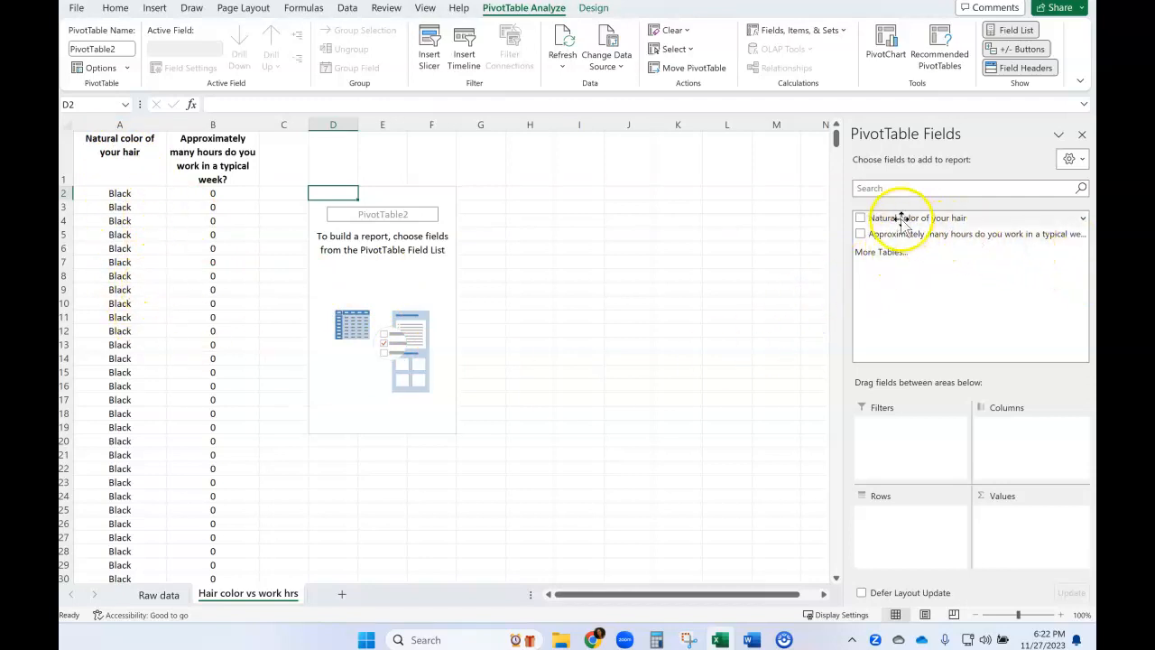
# Add the natural hair color field to the PivotTable's rows and the weekly work hours field to its values.
pyautogui.moveTo(906, 221); pyautogui.dragTo(906, 233)
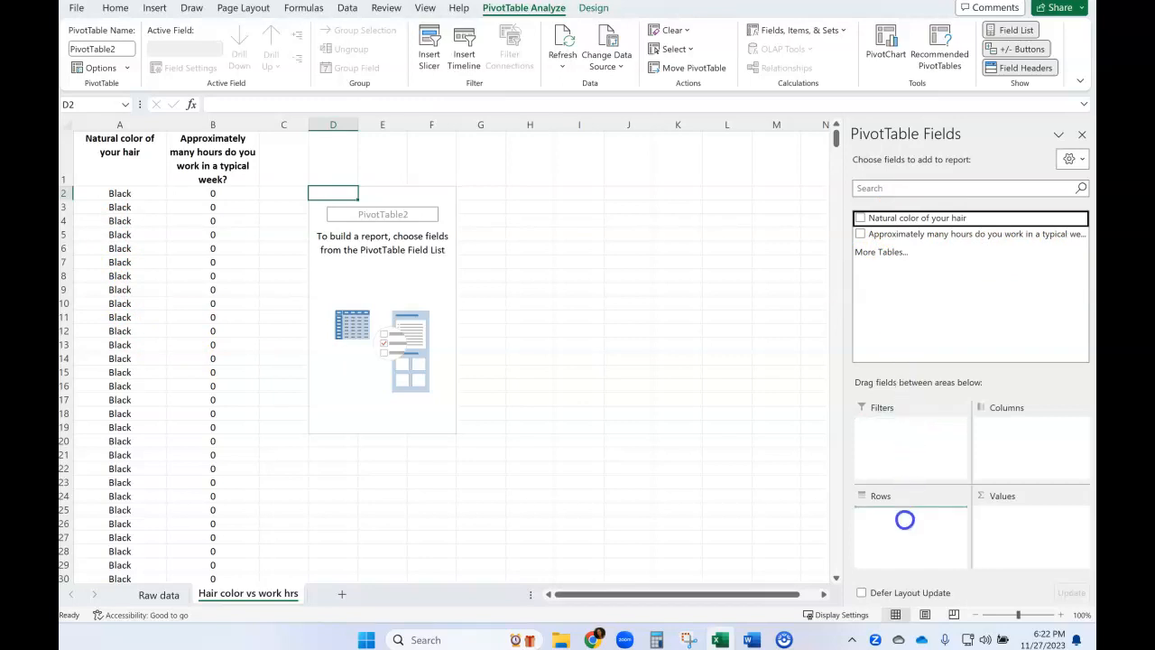
pyautogui.moveTo(904, 520); pyautogui.dragTo(906, 527)
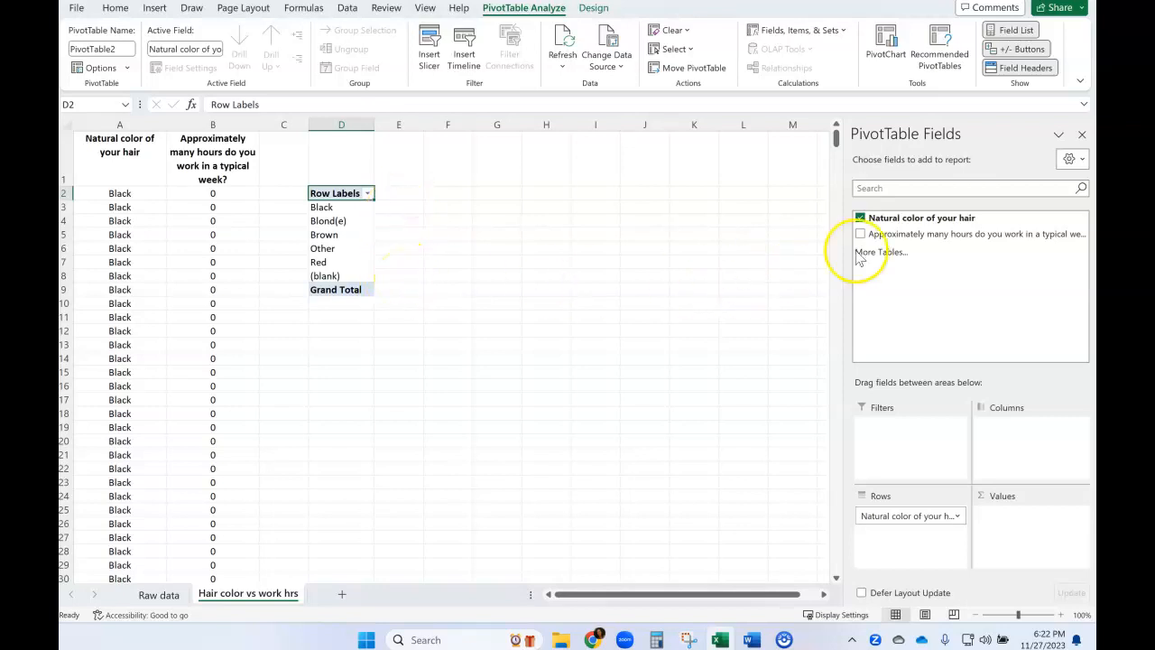
pyautogui.moveTo(919, 242); pyautogui.dragTo(929, 281)
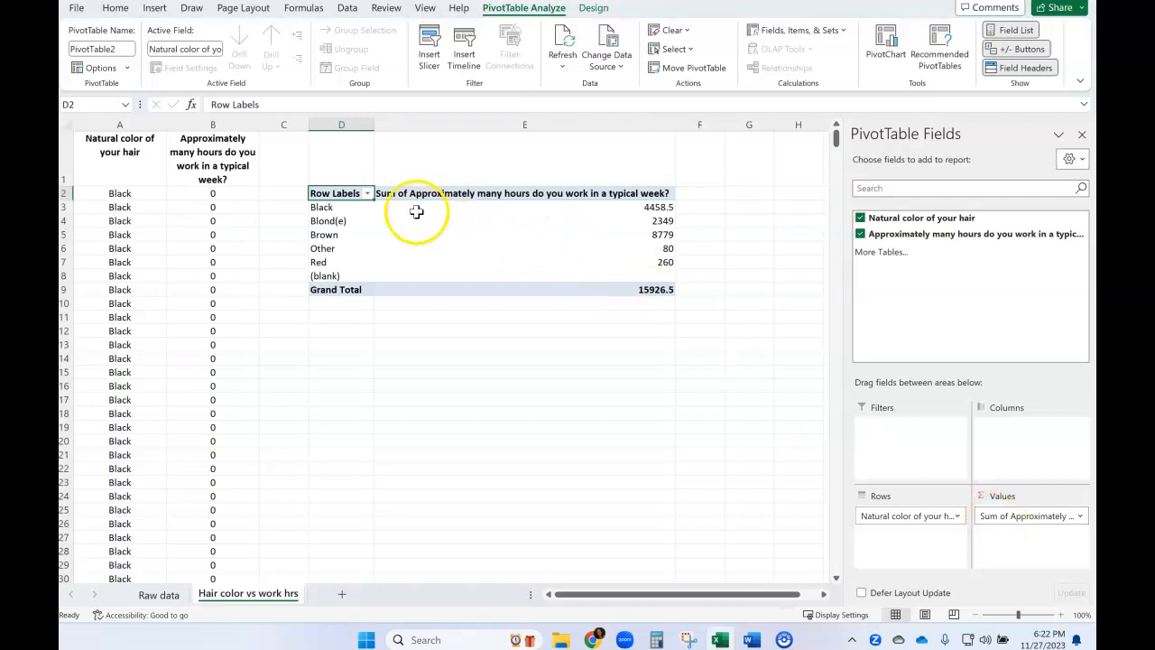
# Examine the summed work hours for black, brown and red hair in the PivotTable.
pyautogui.click(330, 207)
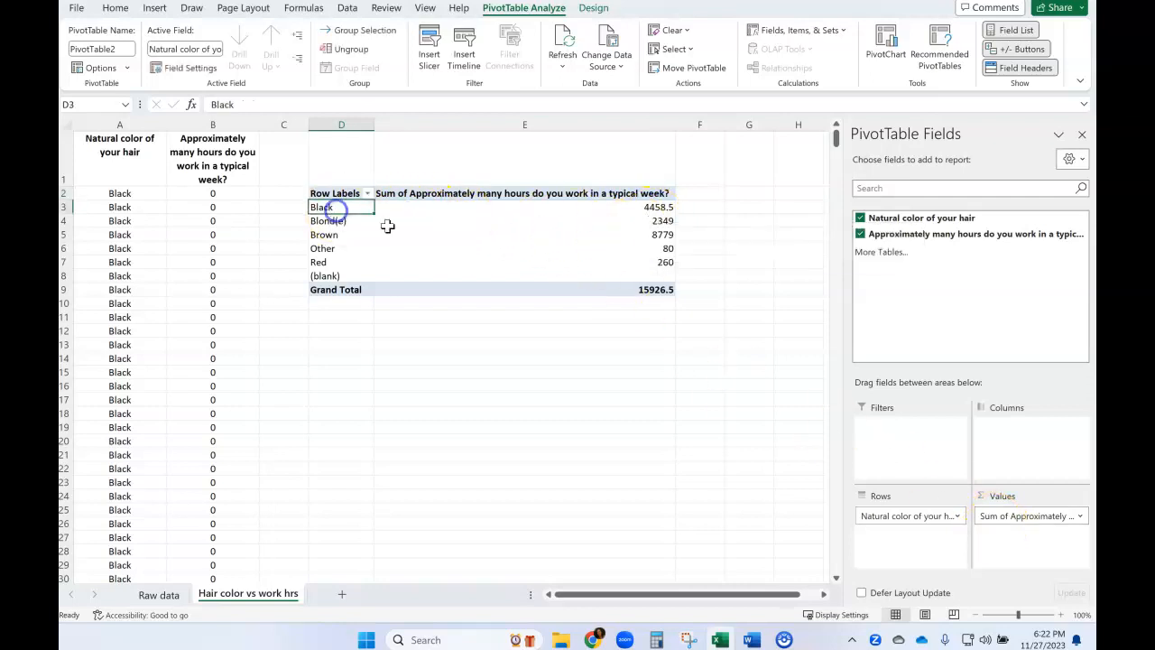
pyautogui.click(670, 207)
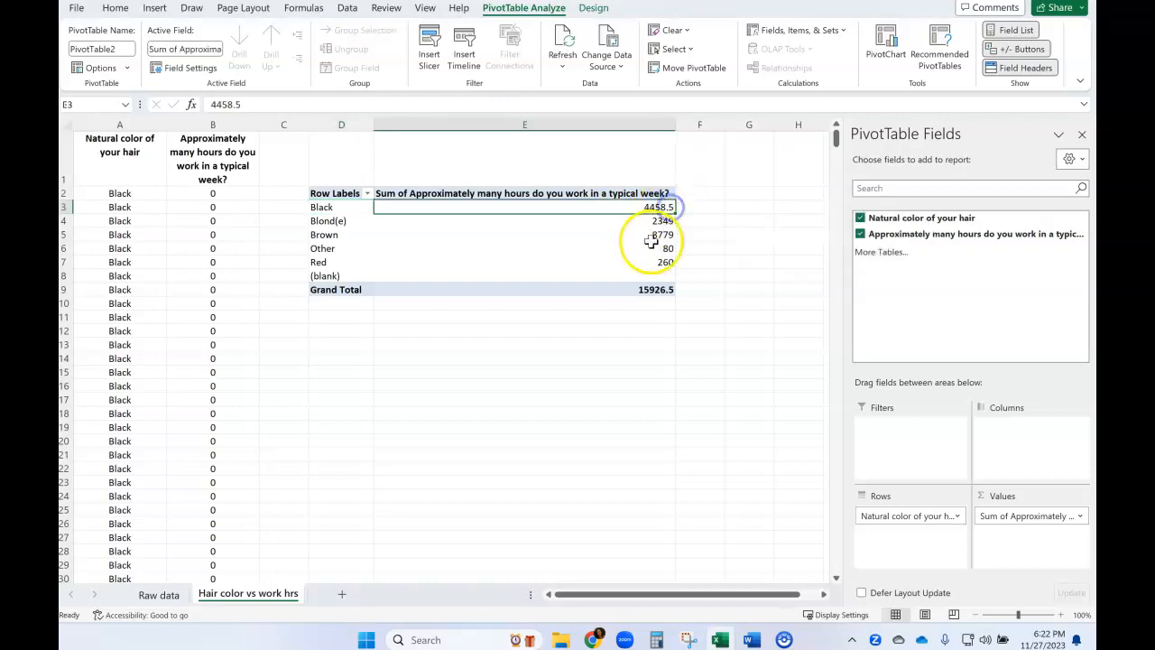
pyautogui.click(336, 234)
pyautogui.click(599, 231)
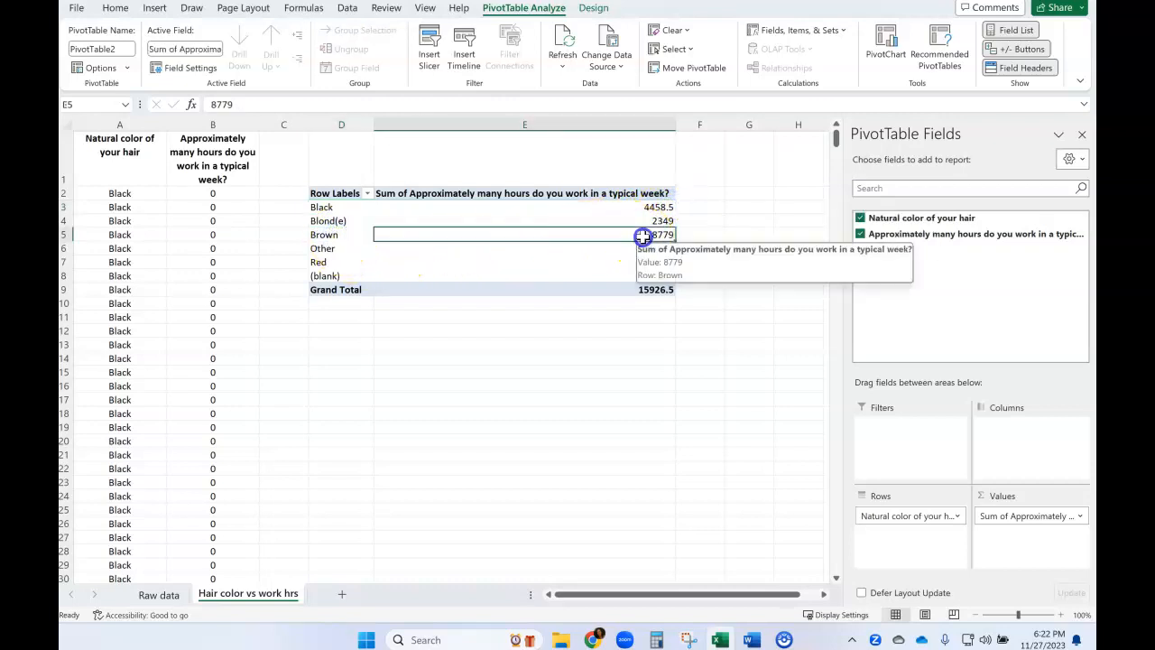
pyautogui.click(354, 263)
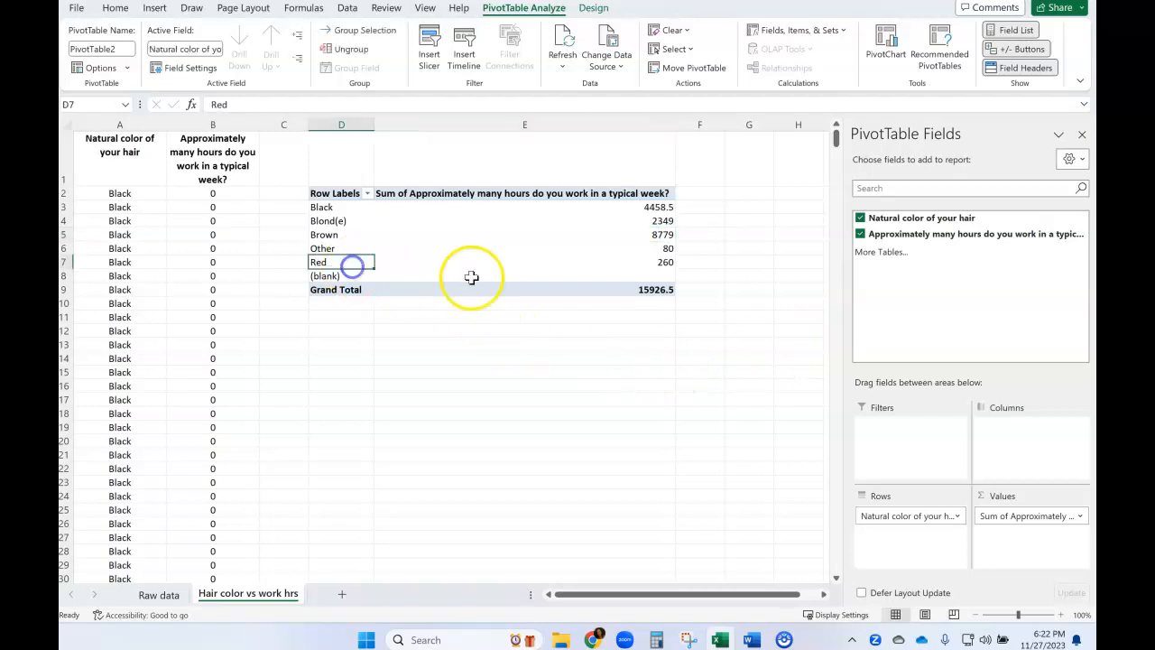
pyautogui.click(646, 263)
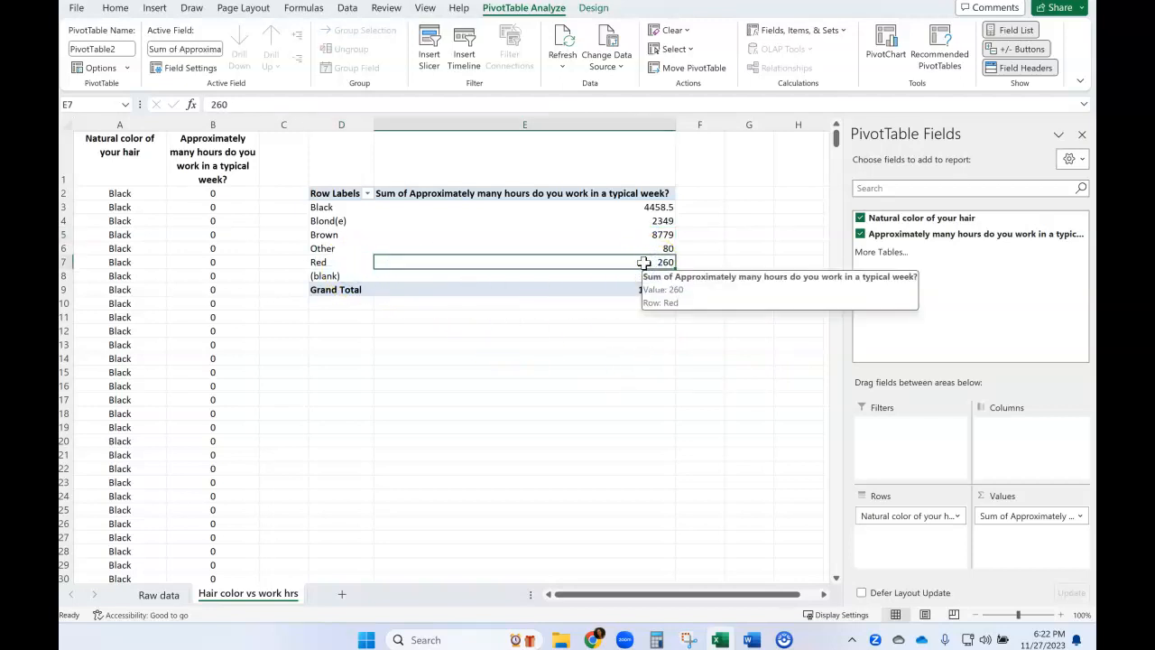
# Summarize the PivotTable's work hours field by Average and rename it "Mean of hrs work/wk".
pyautogui.click(397, 197)
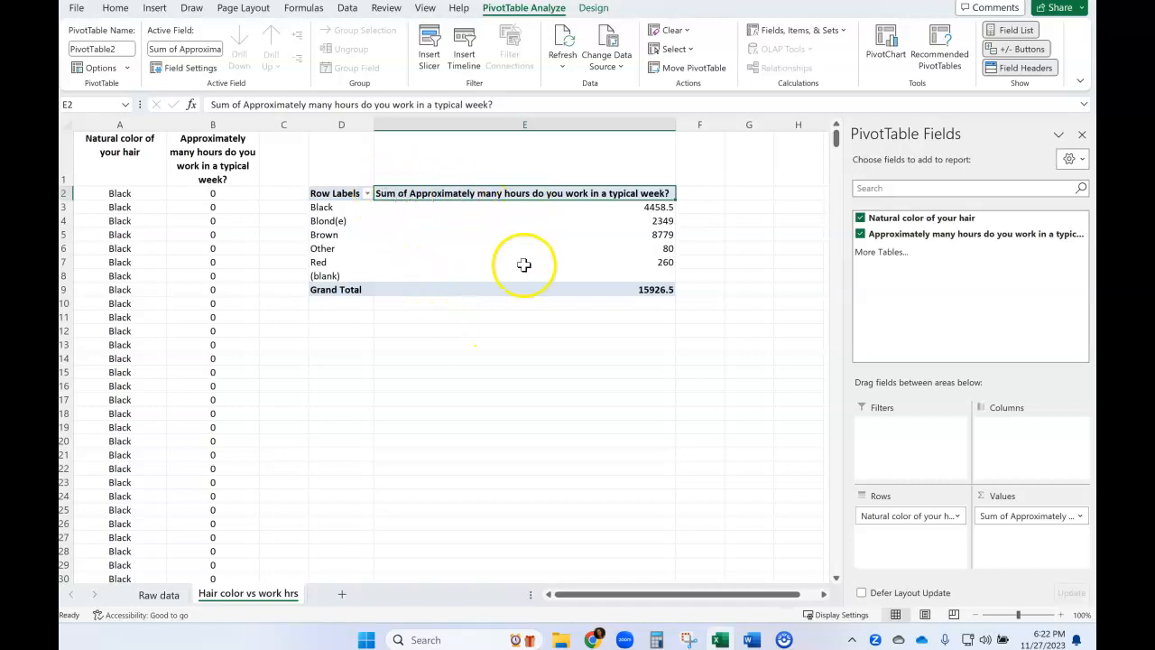
pyautogui.doubleClick(420, 195)
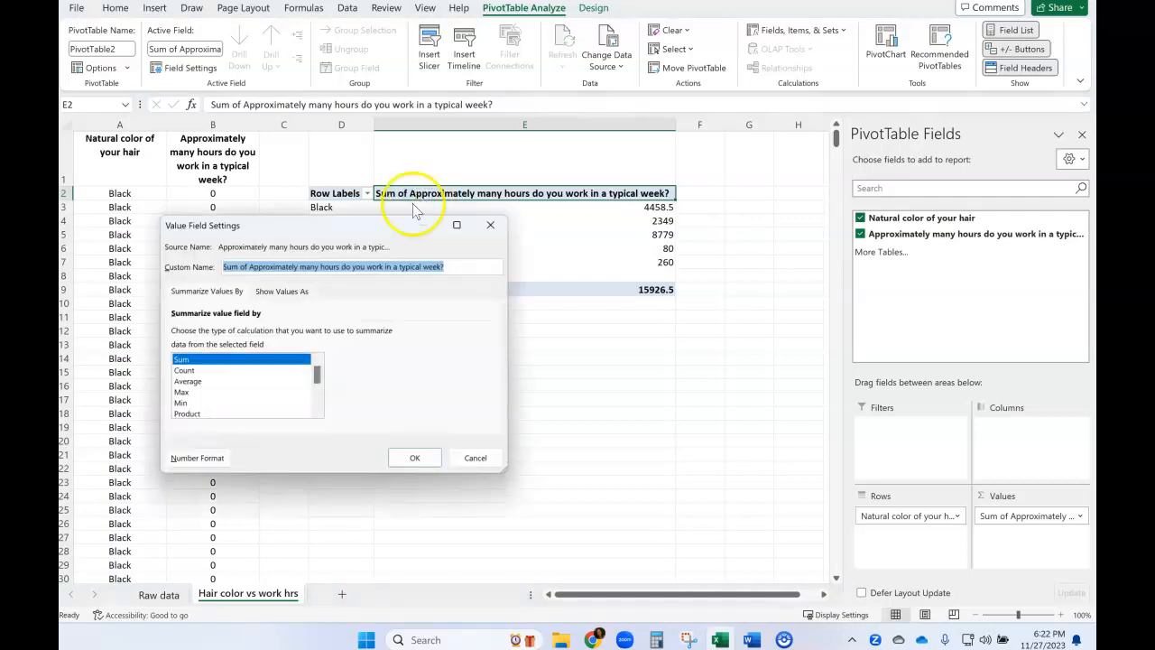
pyautogui.click(194, 382)
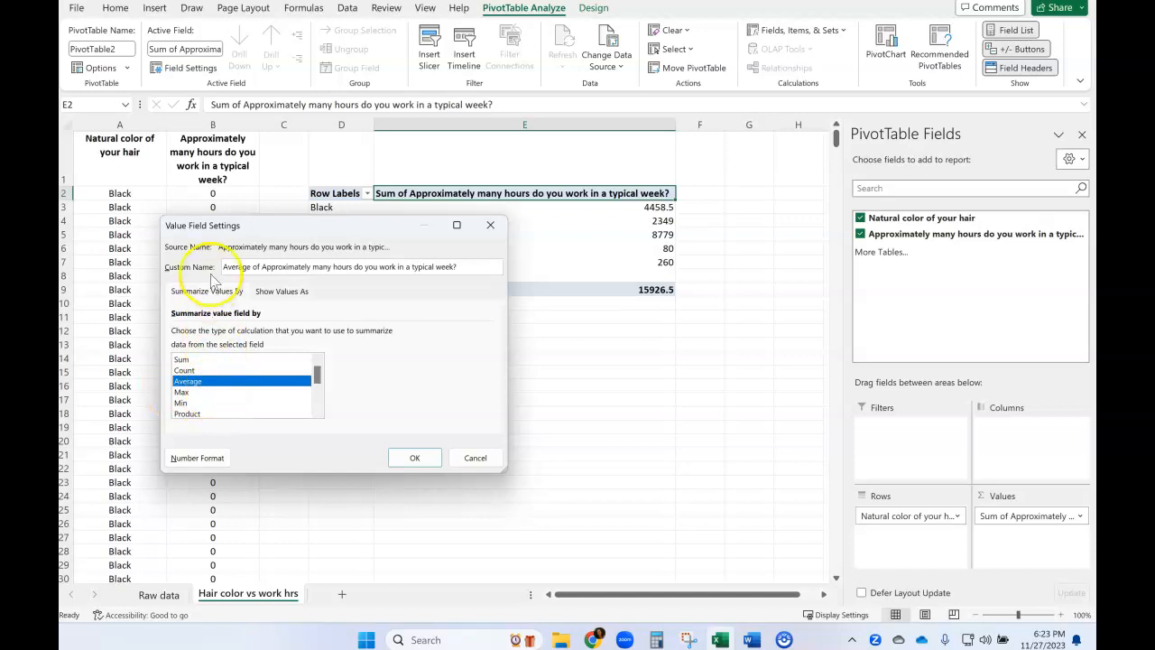
pyautogui.moveTo(227, 267); pyautogui.dragTo(358, 271)
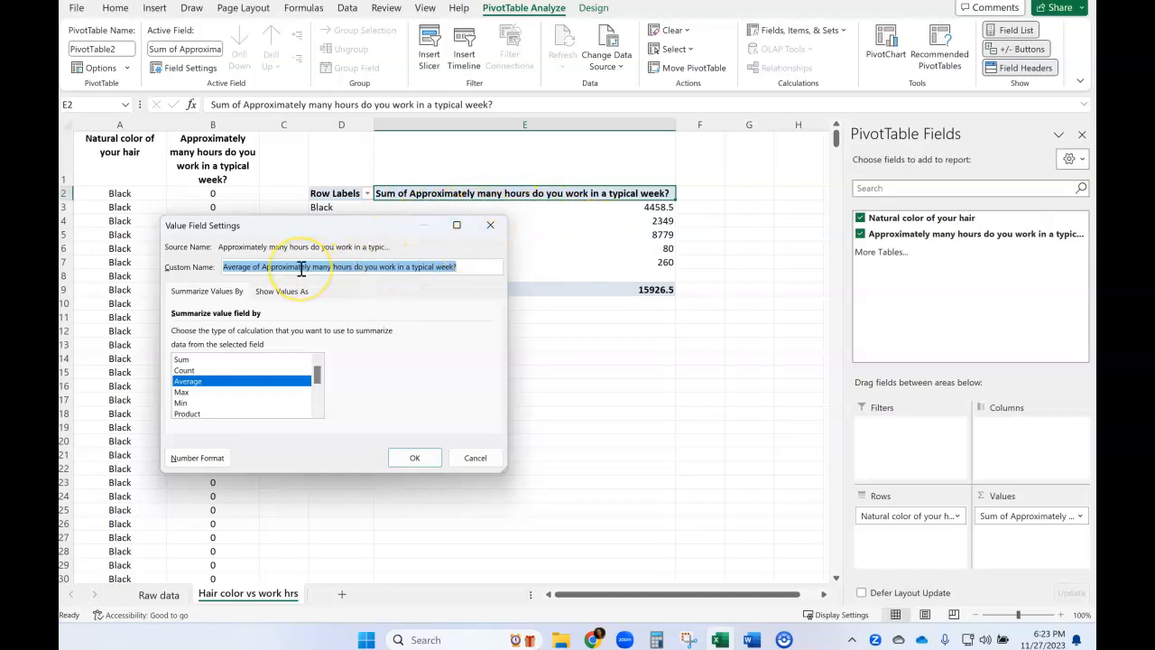
pyautogui.write('Mean of hrs work/w')
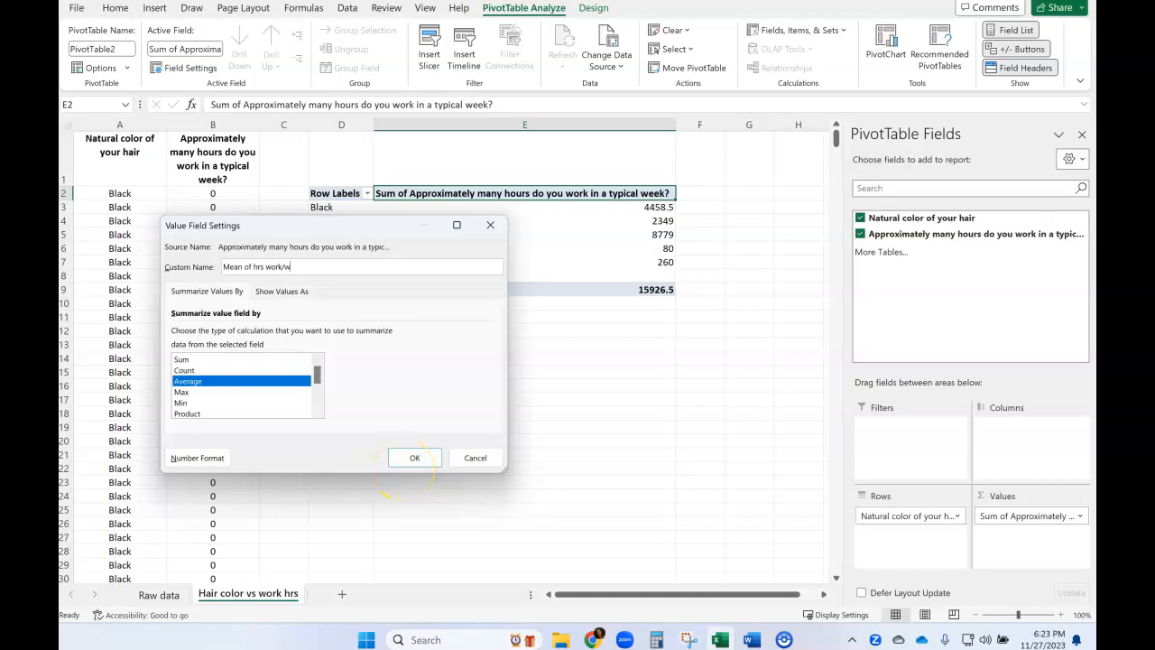
pyautogui.click(414, 468)
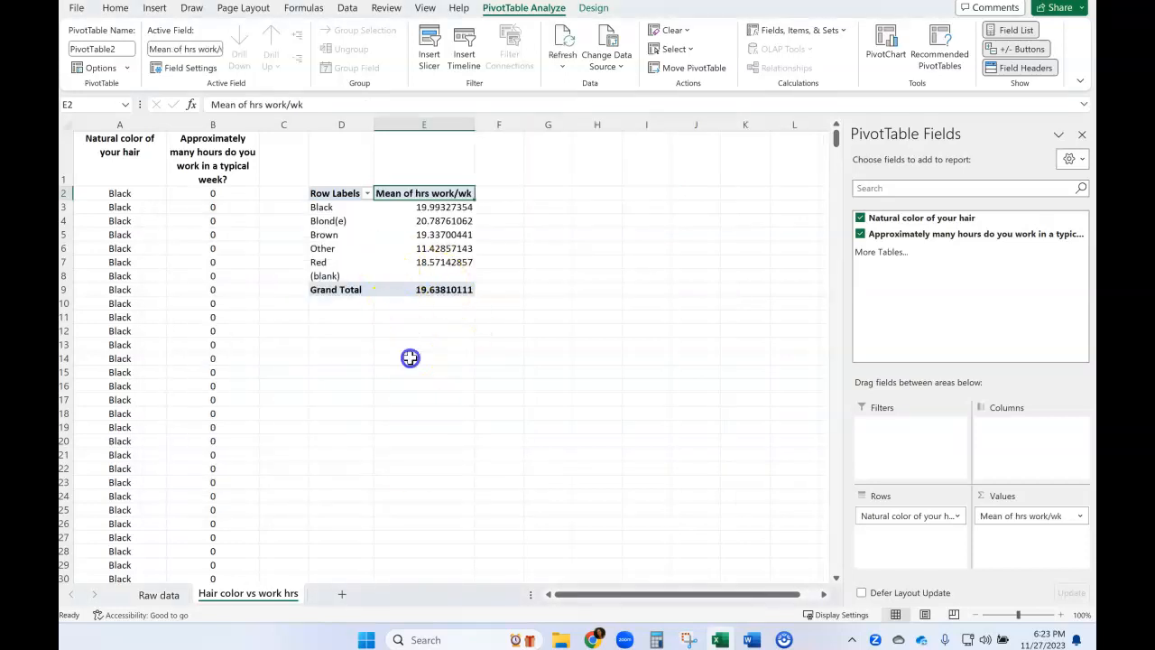
pyautogui.click(410, 358)
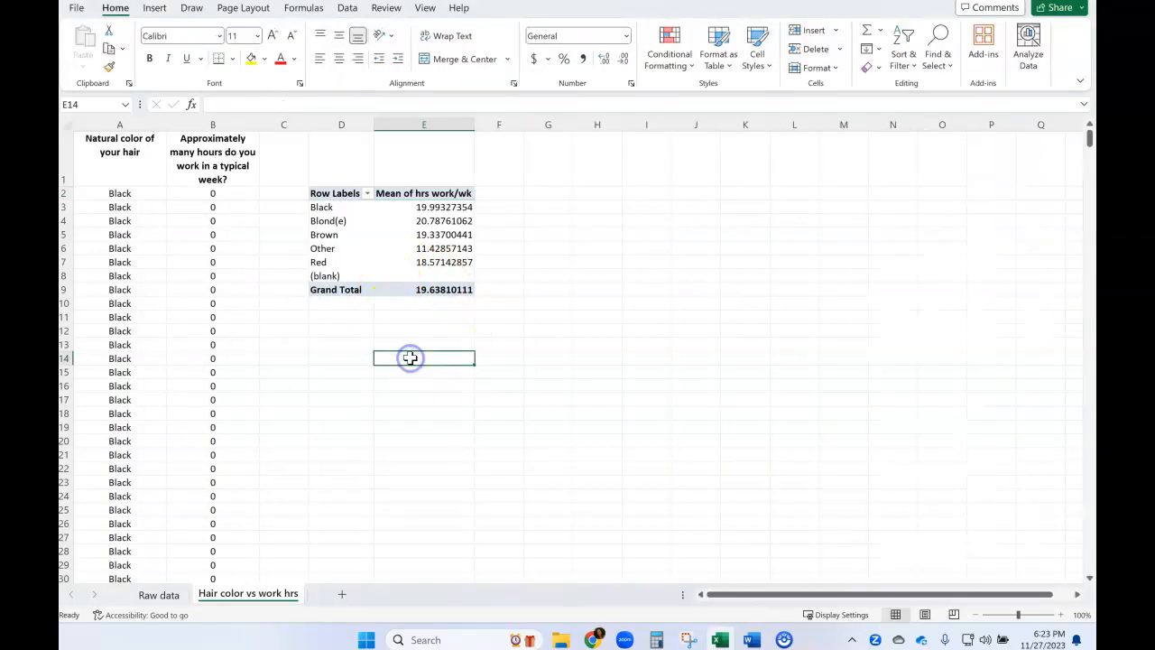
# Format the PivotTable's mean values, including the grand total, to one decimal place.
pyautogui.click(441, 210)
pyautogui.moveTo(441, 216); pyautogui.dragTo(447, 288)
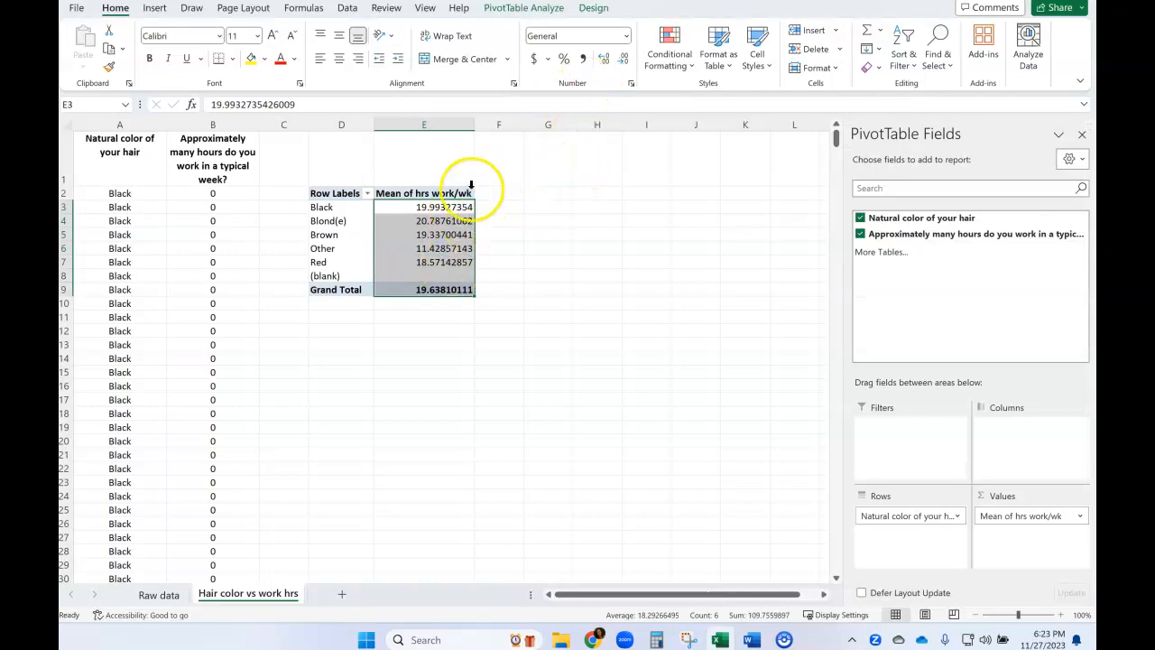
pyautogui.click(623, 62)
pyautogui.click(622, 61)
pyautogui.click(622, 62)
pyautogui.click(621, 62)
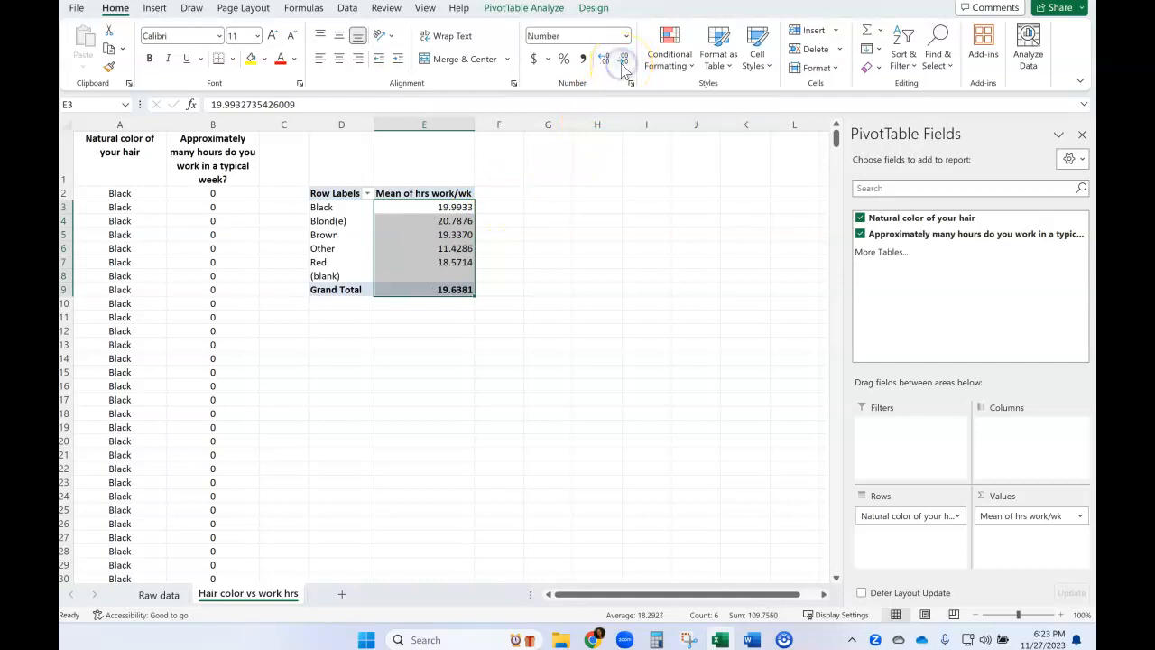
pyautogui.click(623, 61)
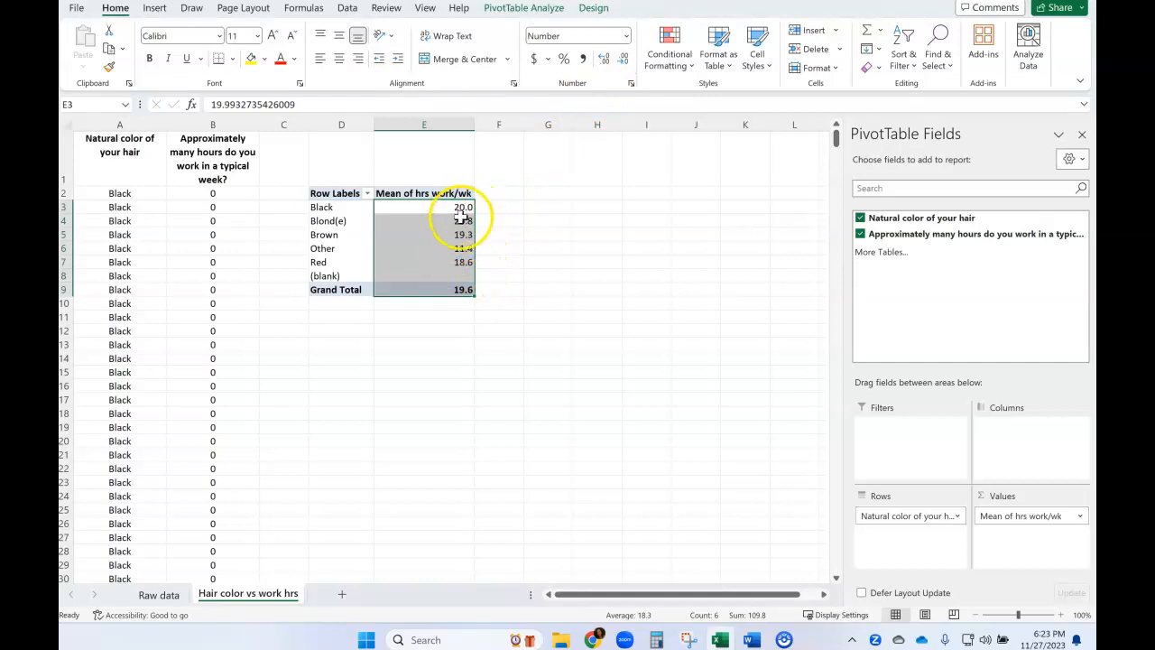
pyautogui.click(513, 259)
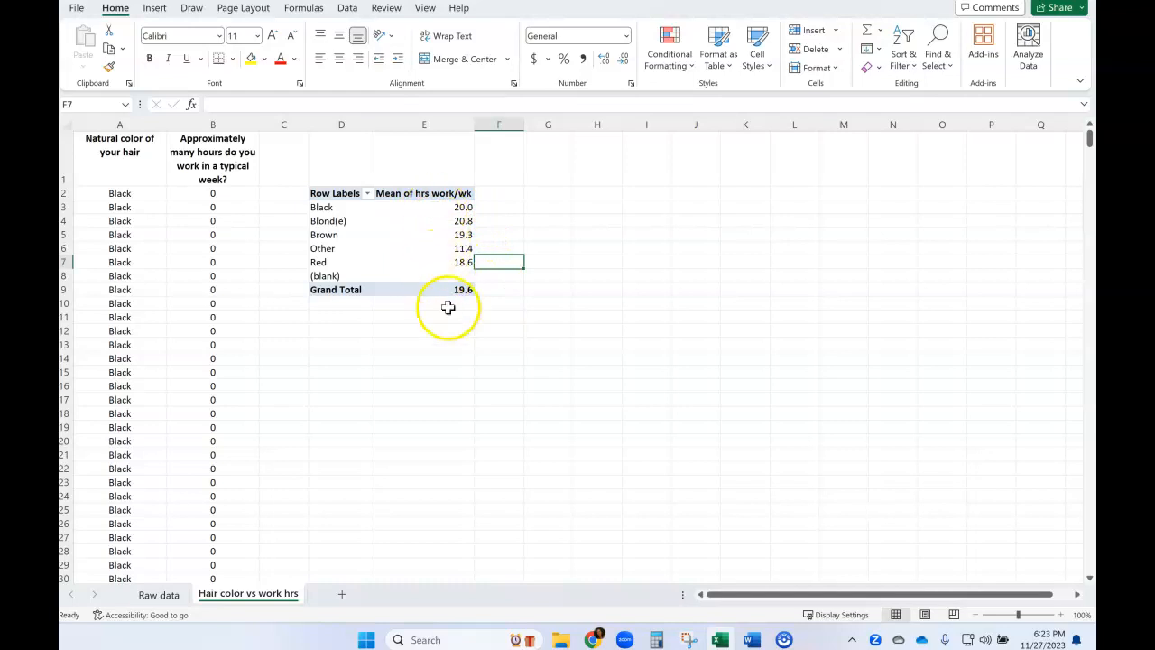
# Filter the (blank) category out of the PivotTable's row labels.
pyautogui.click(341, 275)
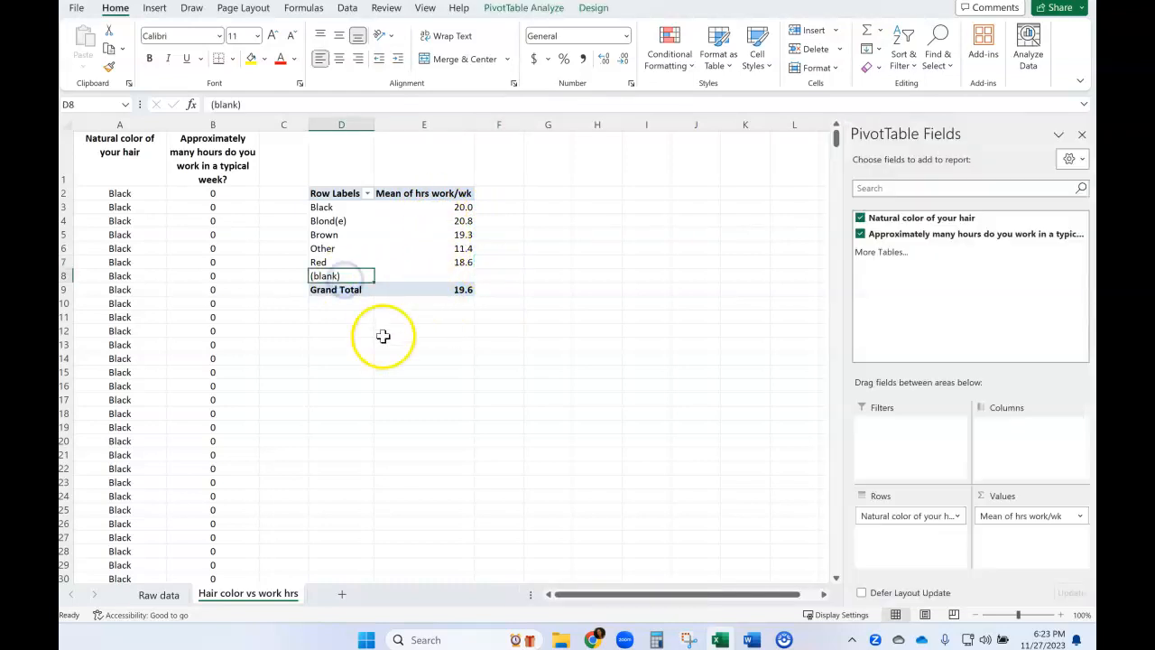
pyautogui.click(446, 397)
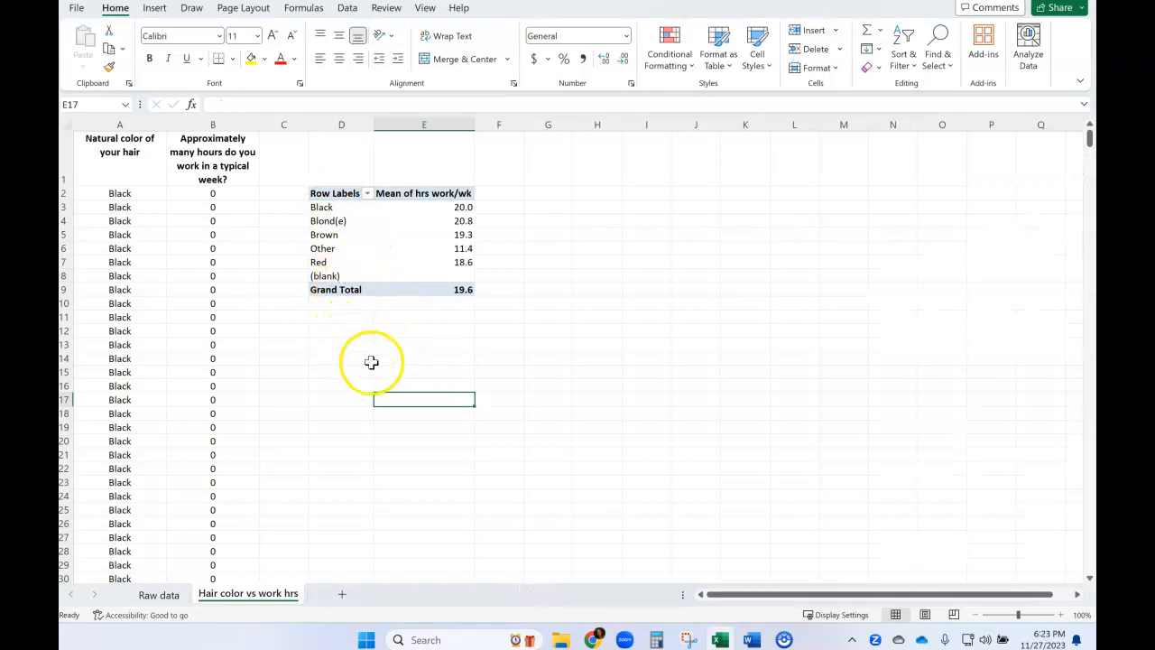
pyautogui.click(368, 194)
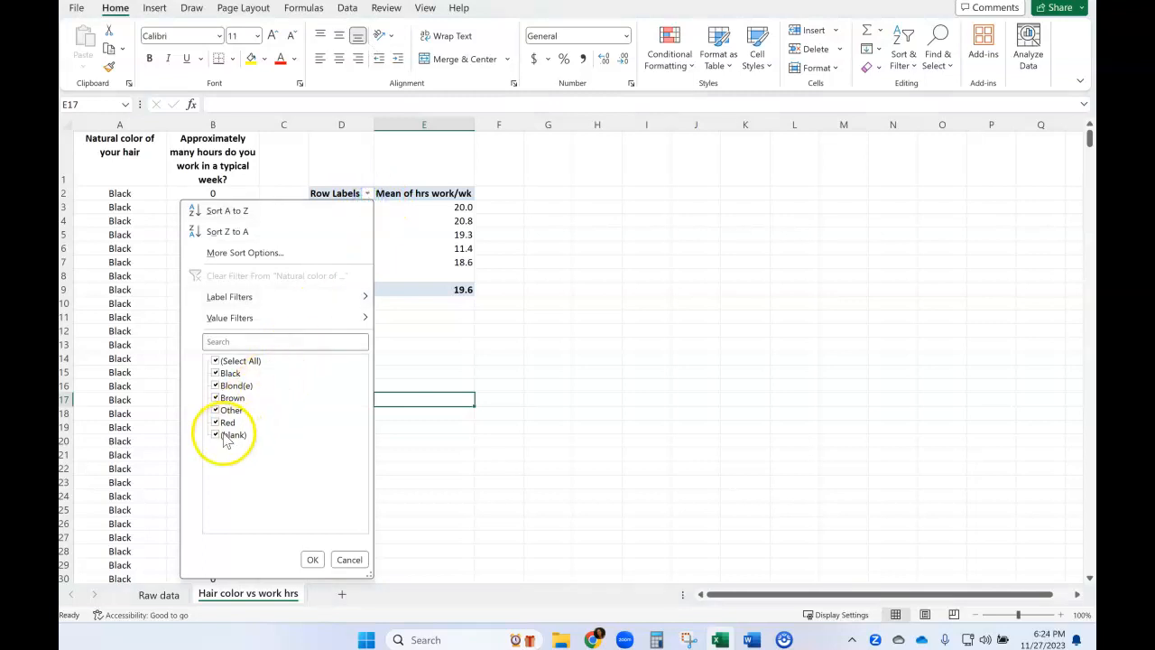
pyautogui.click(311, 559)
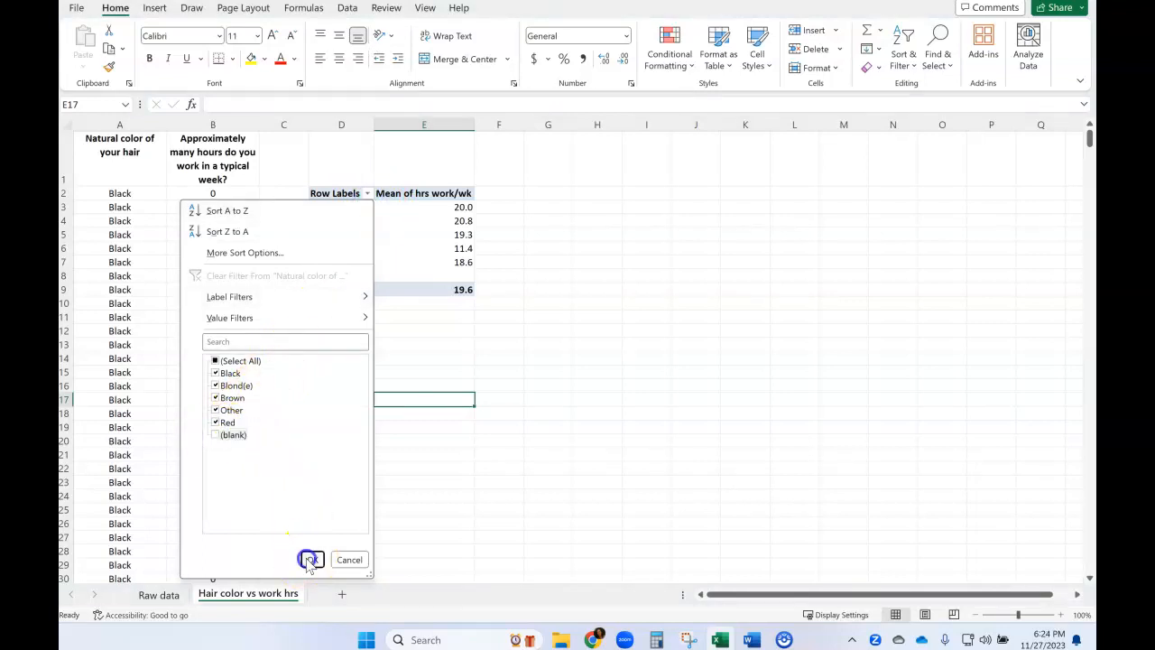
pyautogui.click(316, 359)
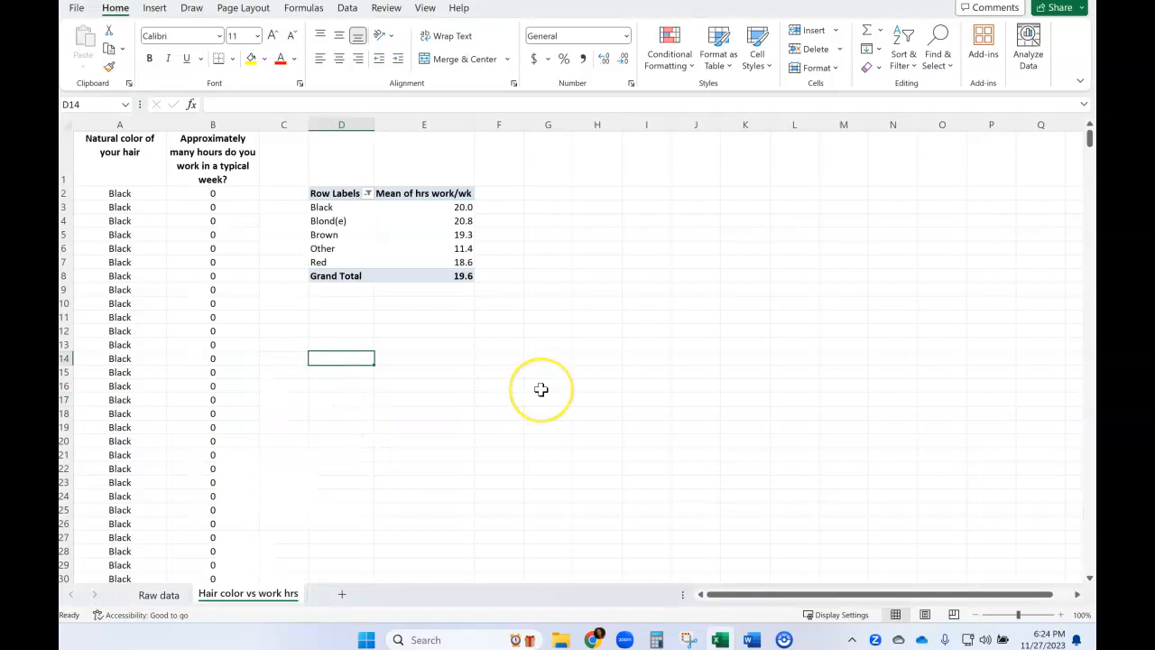
# Capture a rectangular screenshot of the whole PivotTable with the Snipping Tool.
pyautogui.moveTo(783, 640)
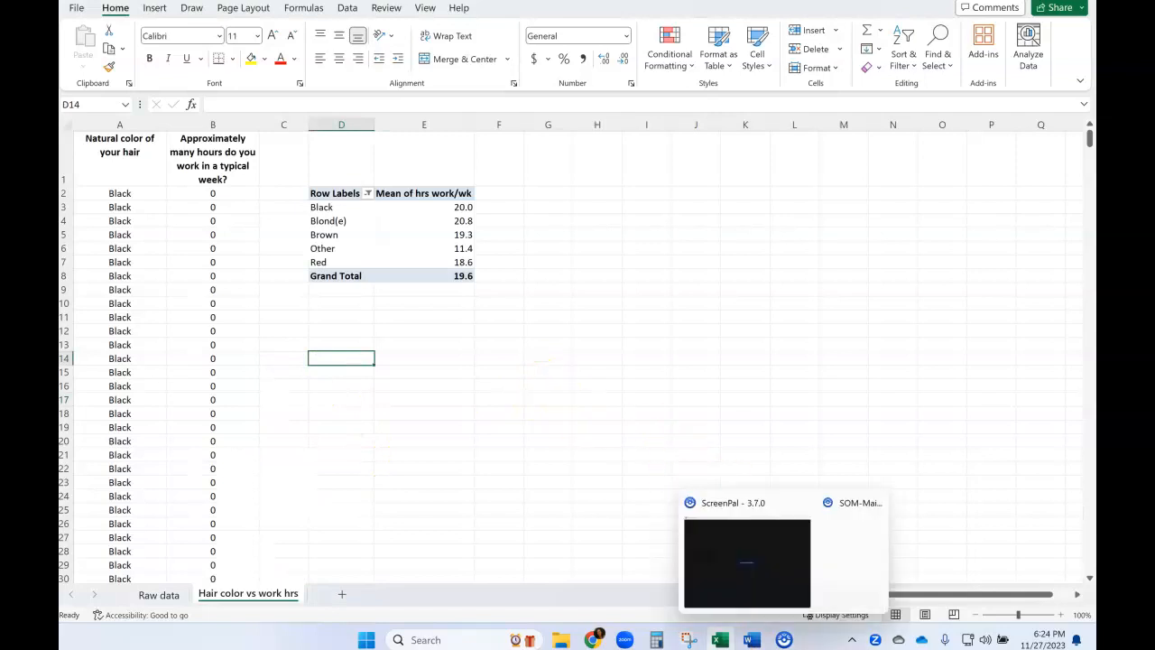
pyautogui.click(689, 640)
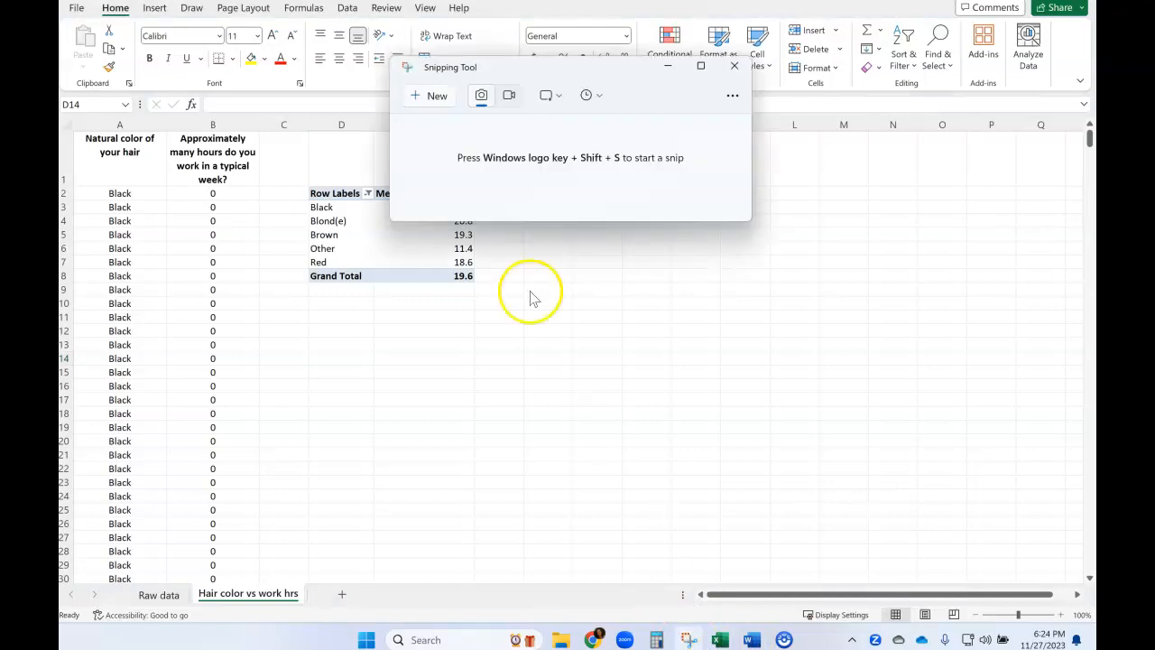
pyautogui.click(431, 97)
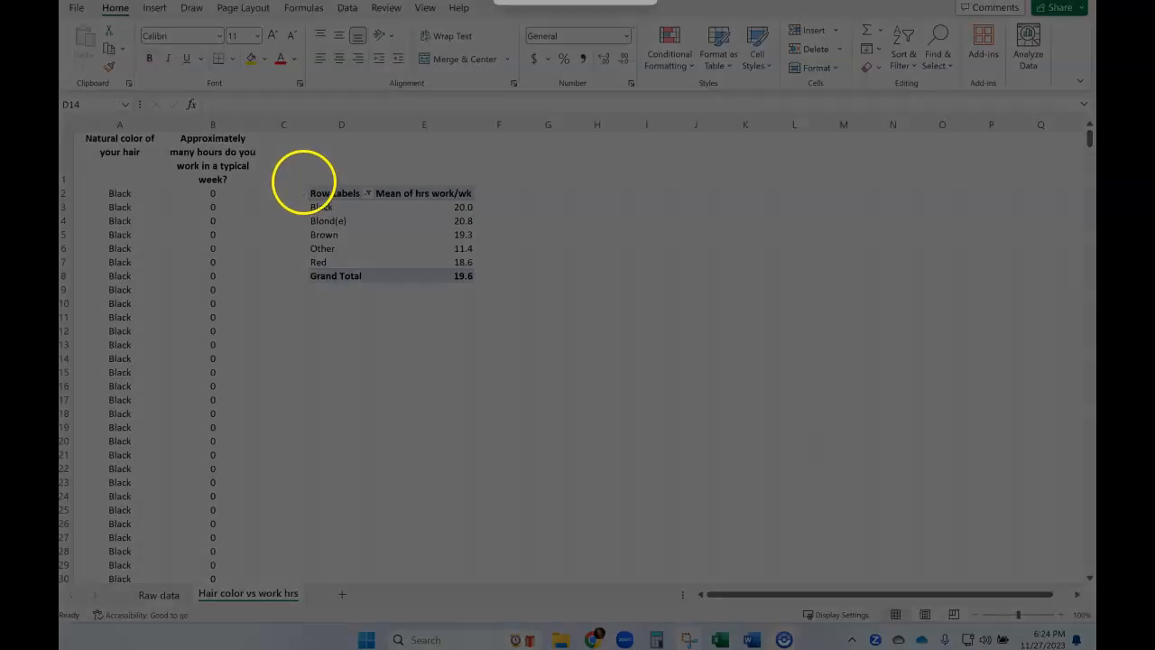
pyautogui.moveTo(303, 180); pyautogui.dragTo(480, 283)
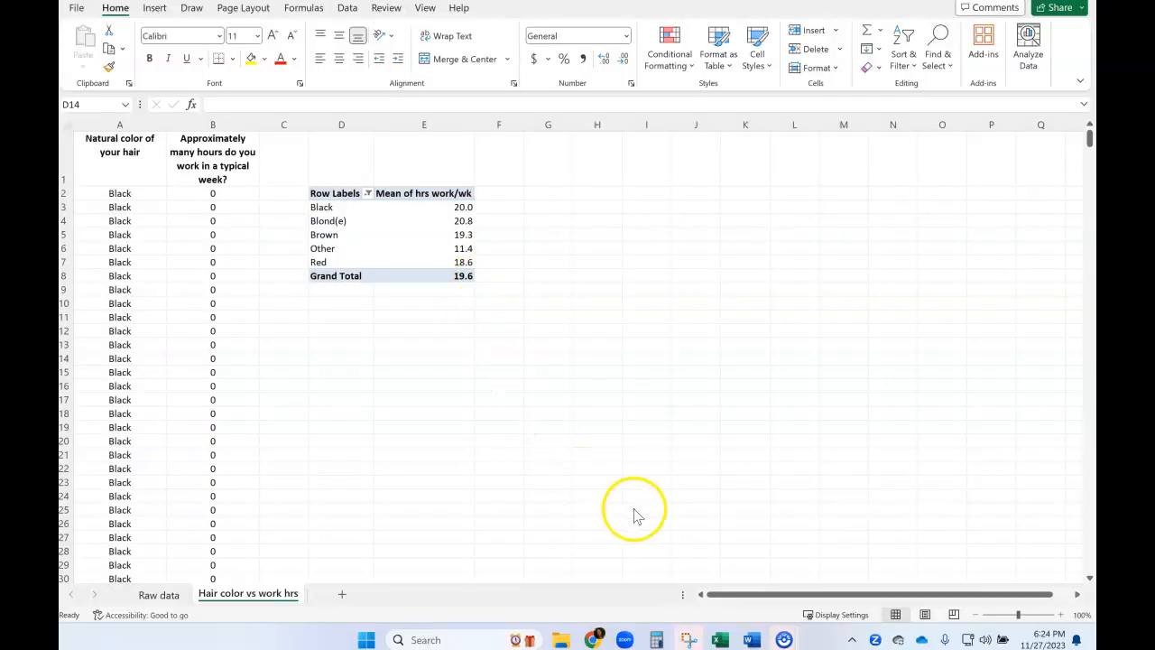
# Switch to the ANOVA Project document in Word and paste the PivotTable screenshot below the Pivot table of MEANS extra-credit prompt.
pyautogui.moveTo(752, 639)
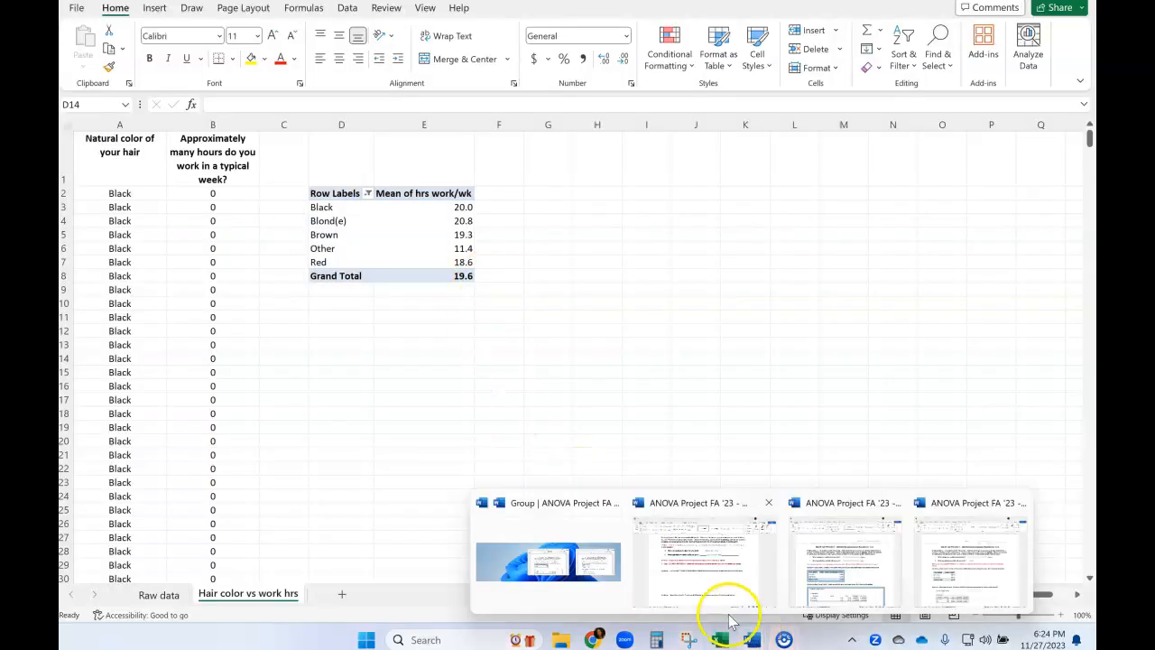
pyautogui.click(688, 586)
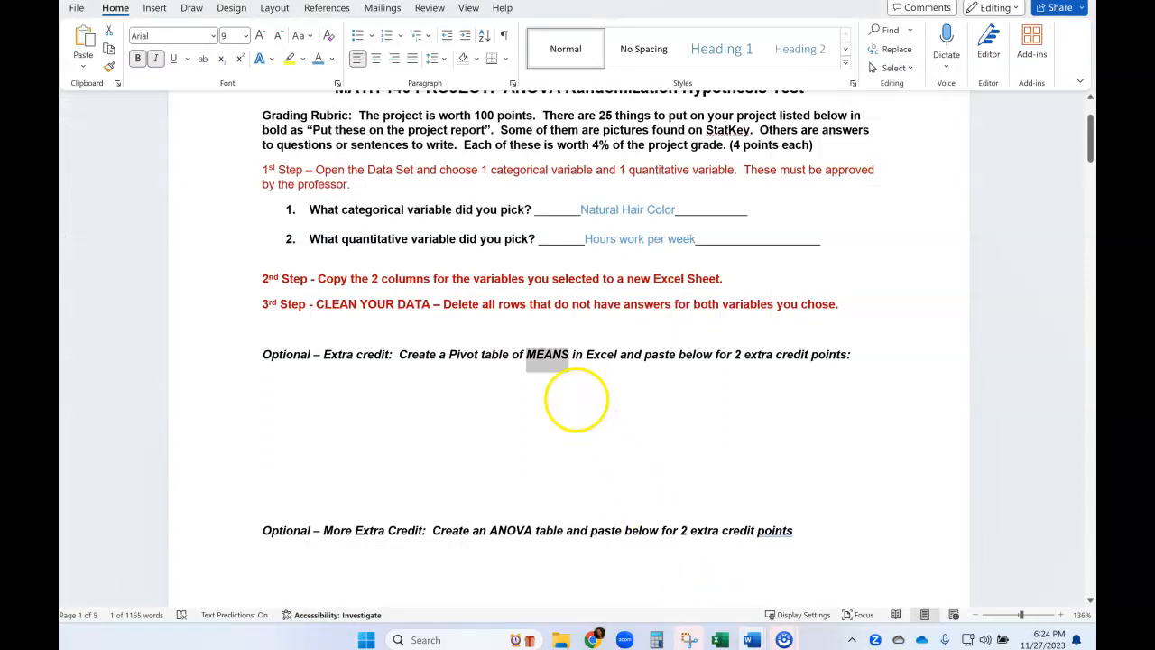
pyautogui.click(464, 387)
pyautogui.doubleClick(553, 354)
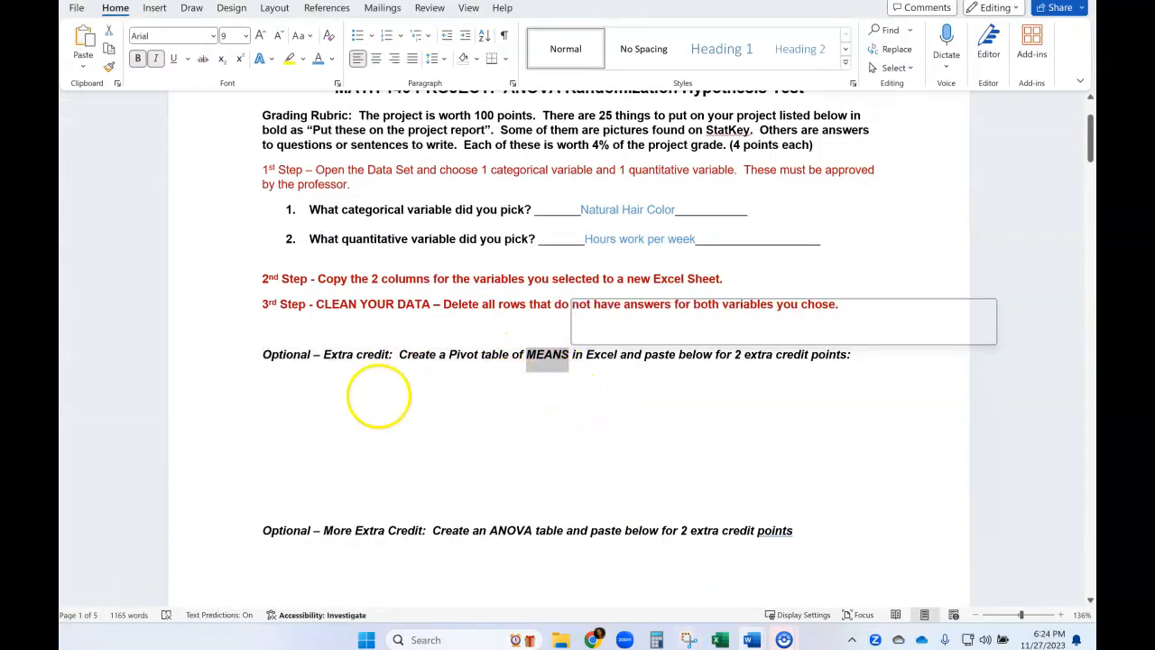
pyautogui.click(375, 394)
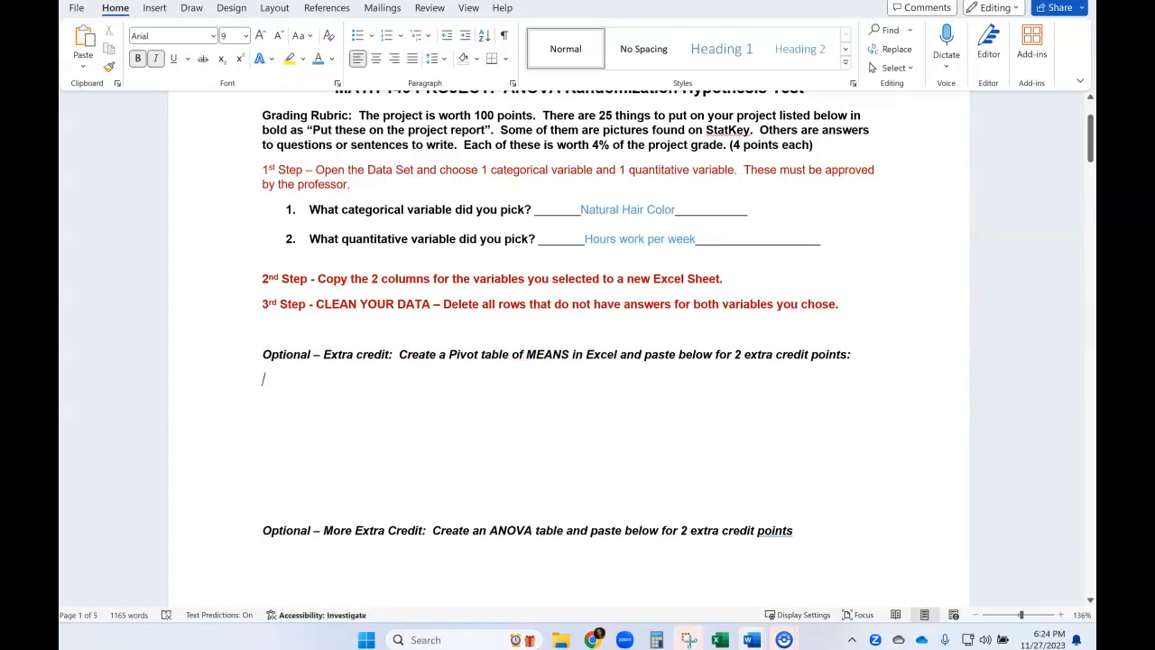
pyautogui.write('Row Labels\tMean of hrs work/wk Black\t20.0 Blond(e)\t20.8 Brown\t19.3 Other\t11.4 Red\t18.6 Grand Total\t19.6')
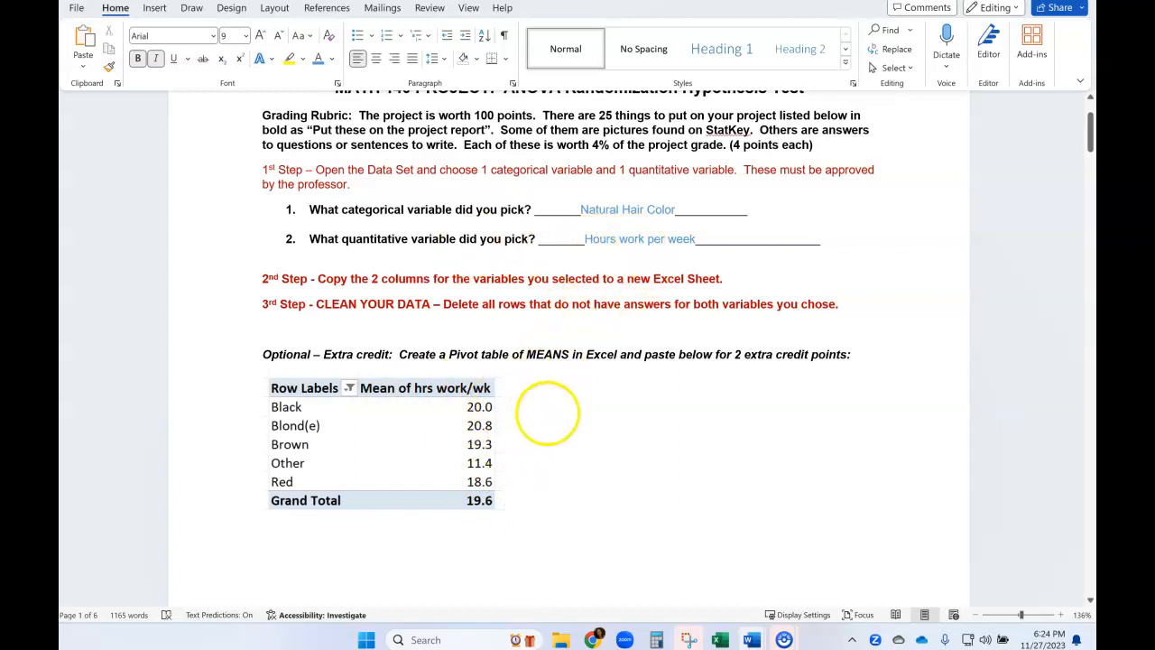
# Delete the extra blank lines between the pasted PivotTable image and the ANOVA table extra-credit prompt.
pyautogui.scroll(-3, 611, 464)
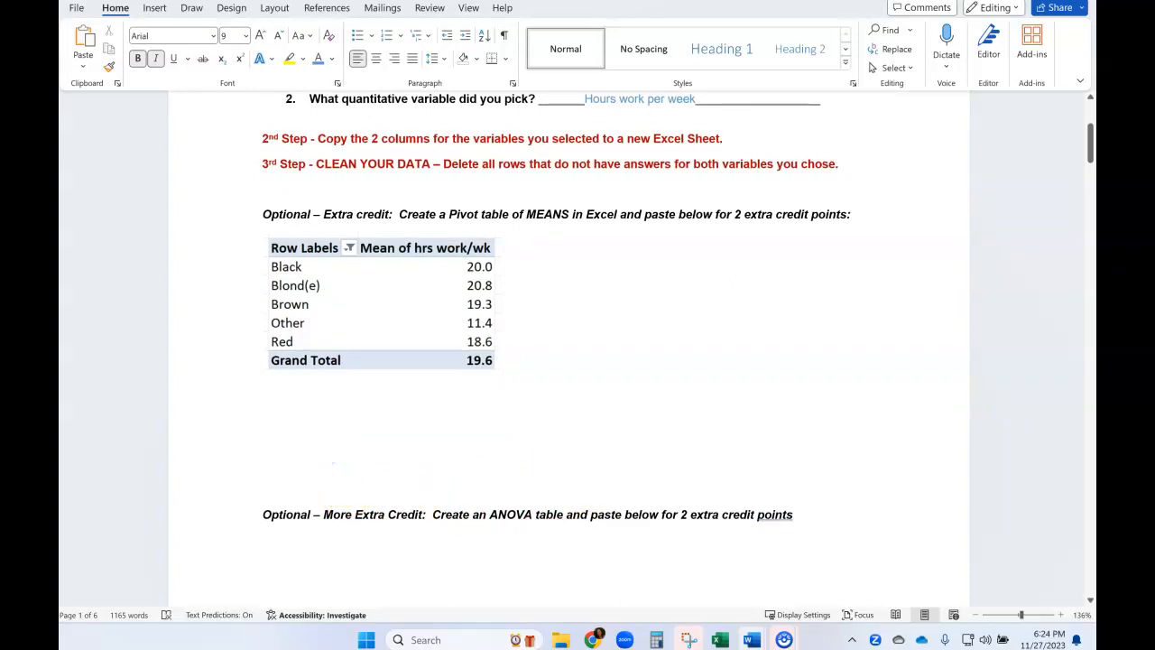
pyautogui.press('BackSpace')
pyautogui.press('BackSpace')
pyautogui.press('BackSpace')
pyautogui.press('BackSpace')
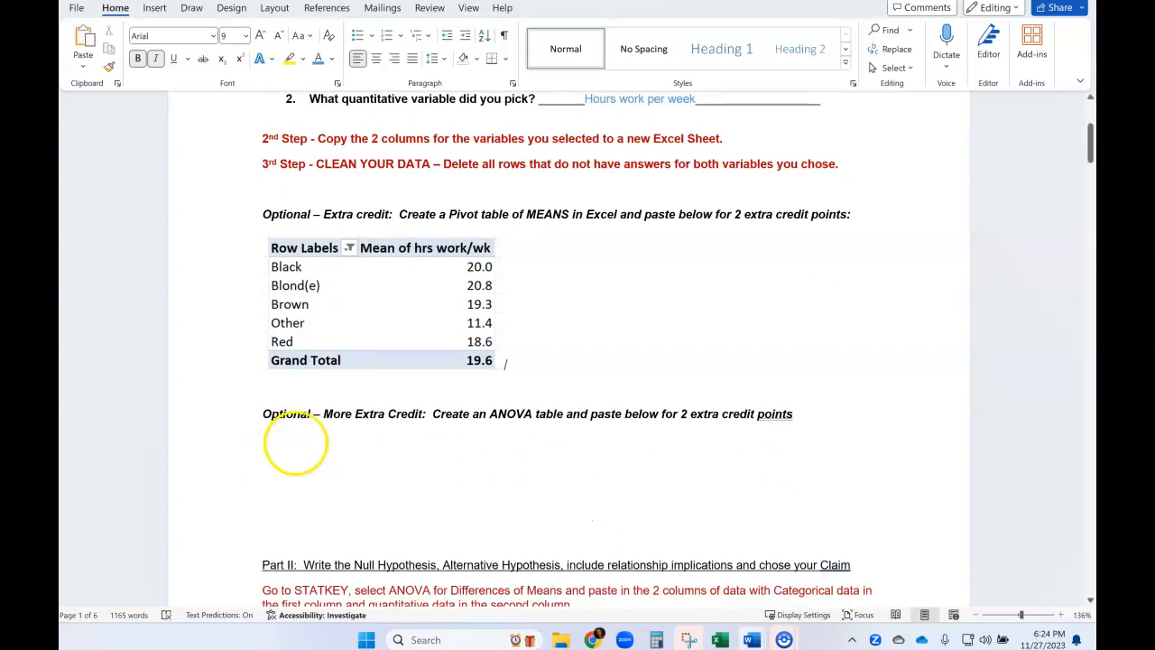
pyautogui.moveTo(489, 413); pyautogui.dragTo(565, 413)
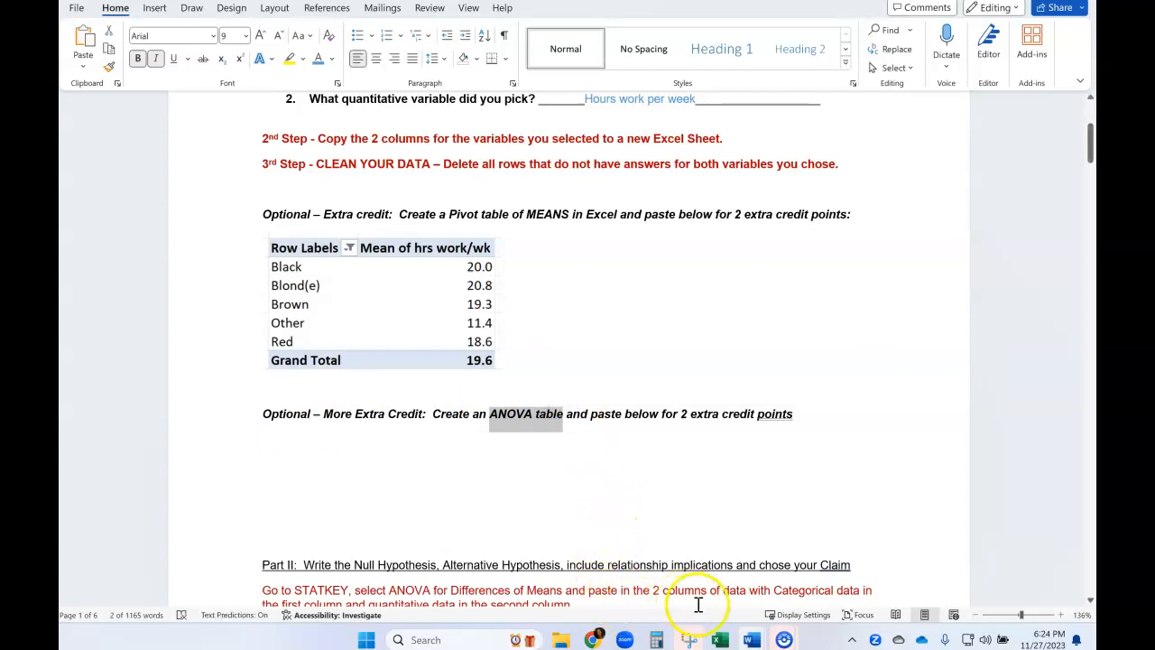
# Switch back to the Excel workbook and enter the headings Black, Blonde, Brown, Other and Red in cells G1 to K1.
pyautogui.click(722, 638)
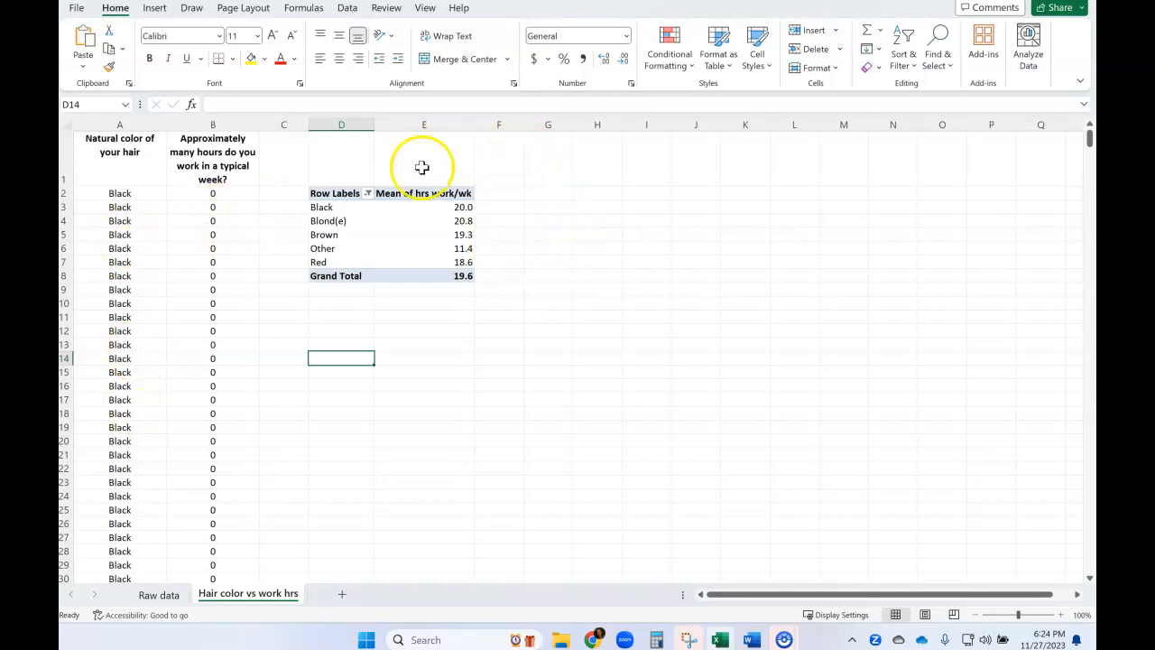
pyautogui.click(539, 165)
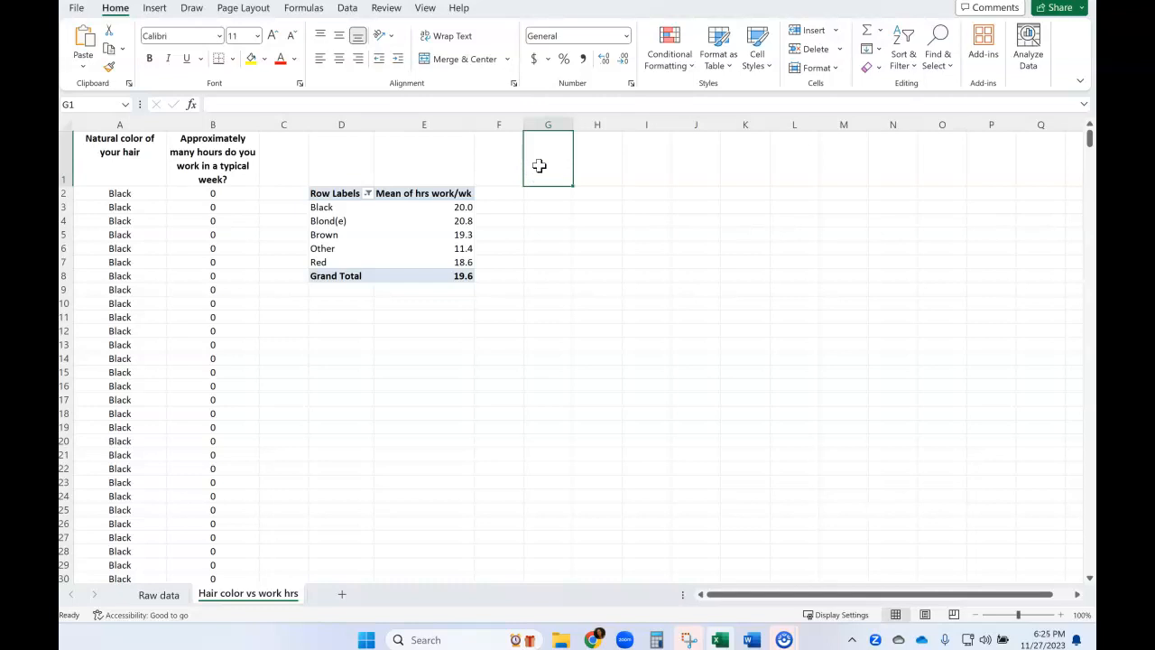
pyautogui.write('Black')
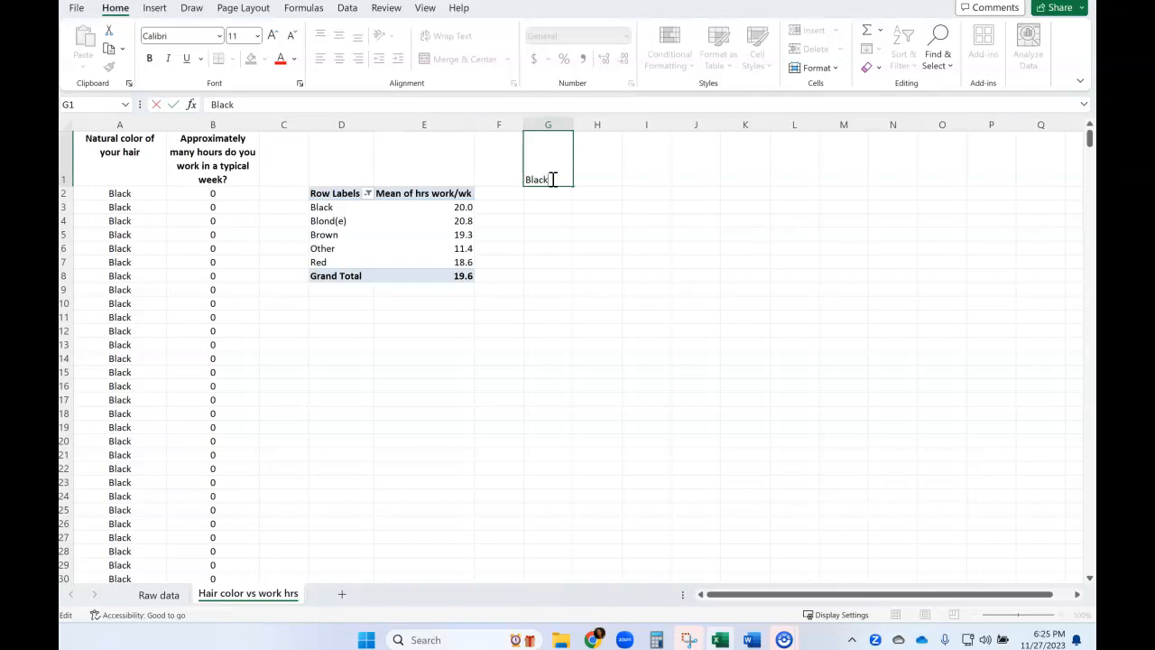
pyautogui.press('Tab')
pyautogui.write('Bl')
pyautogui.press('Tab')
pyautogui.write('B')
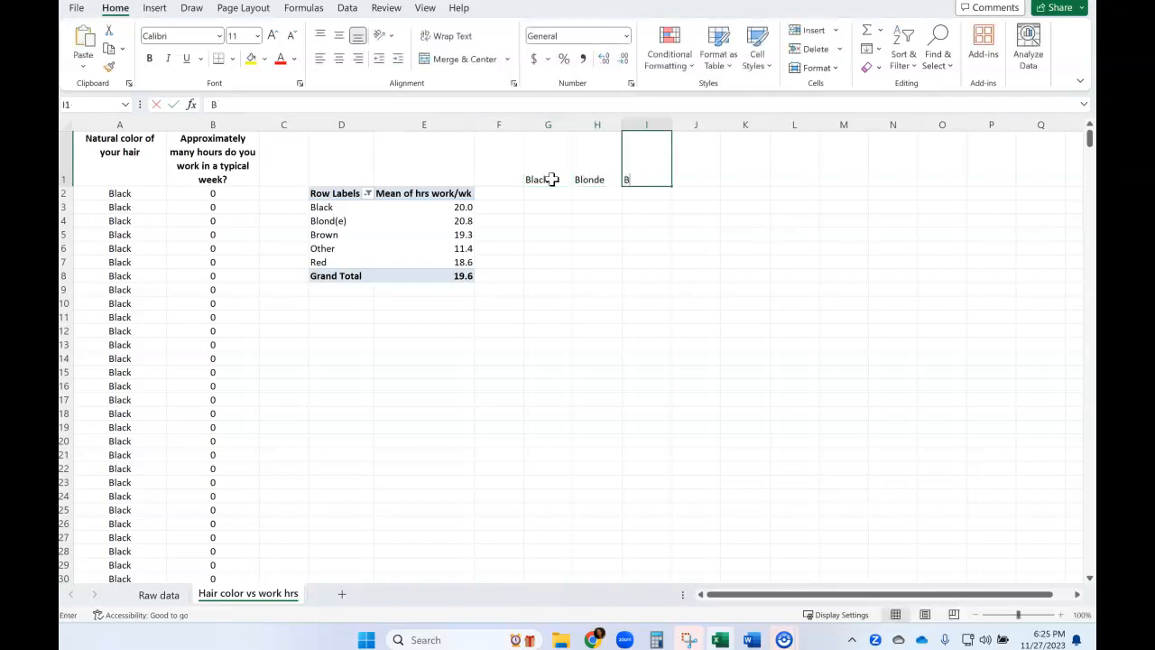
pyautogui.write('rown')
pyautogui.press('Tab')
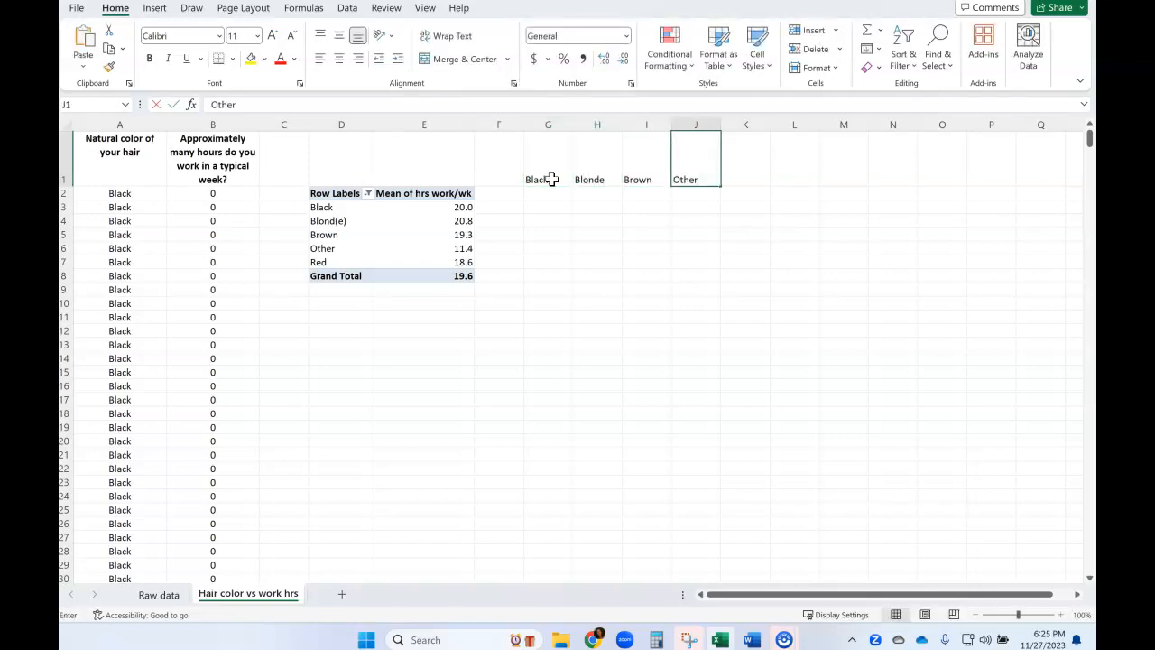
pyautogui.press('Tab')
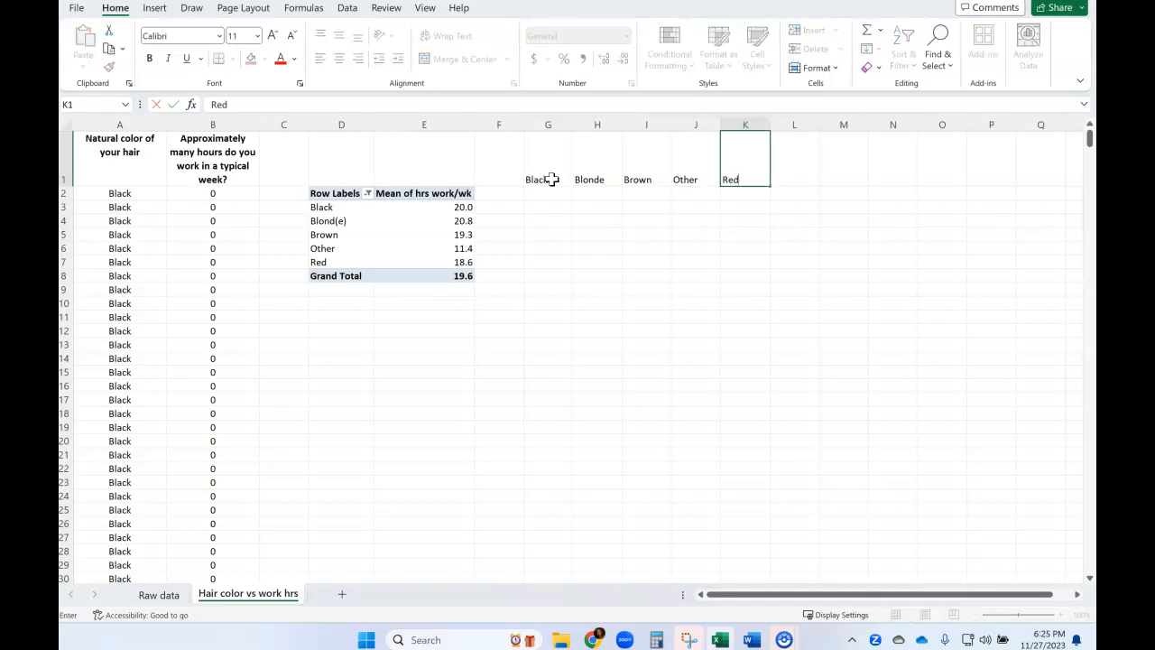
pyautogui.click(505, 344)
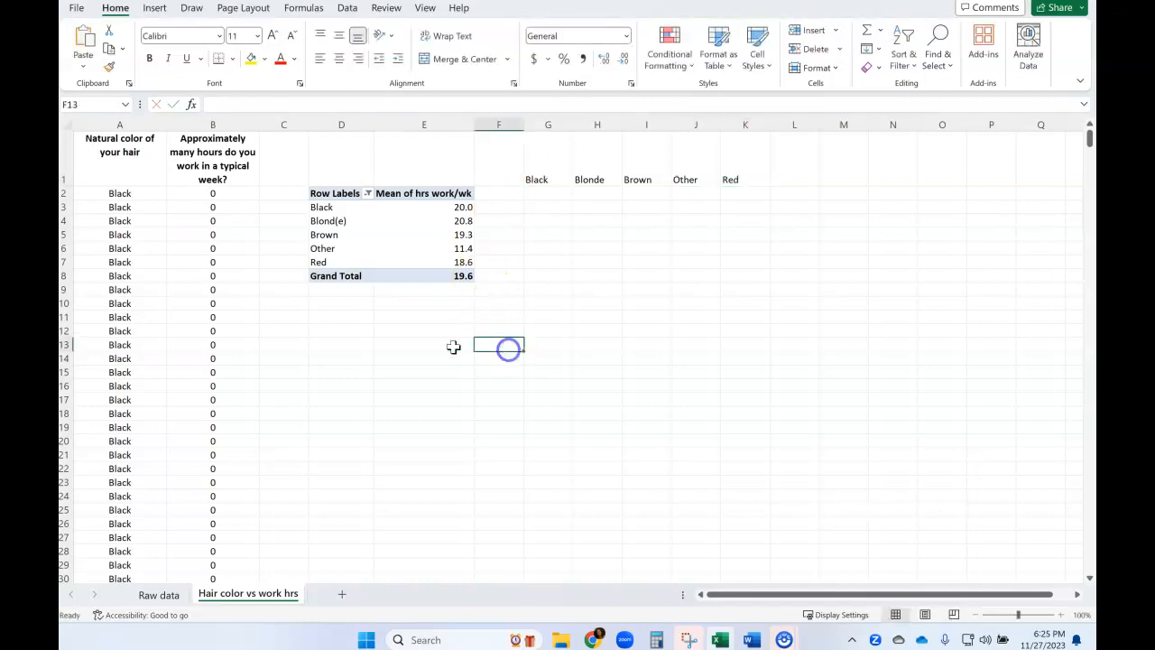
# Copy the weekly work hours of all Black hair rows, B2:B224, under the Black heading starting at G2.
pyautogui.click(120, 124)
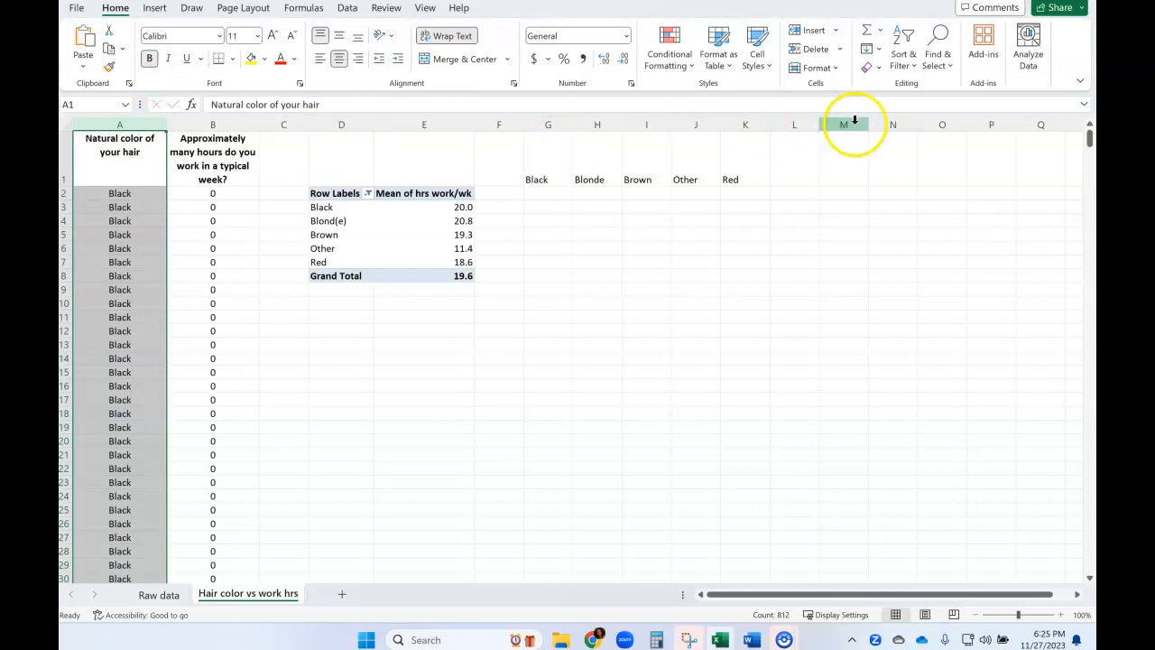
pyautogui.scroll(-2, 139, 431)
pyautogui.scroll(-20, 139, 430)
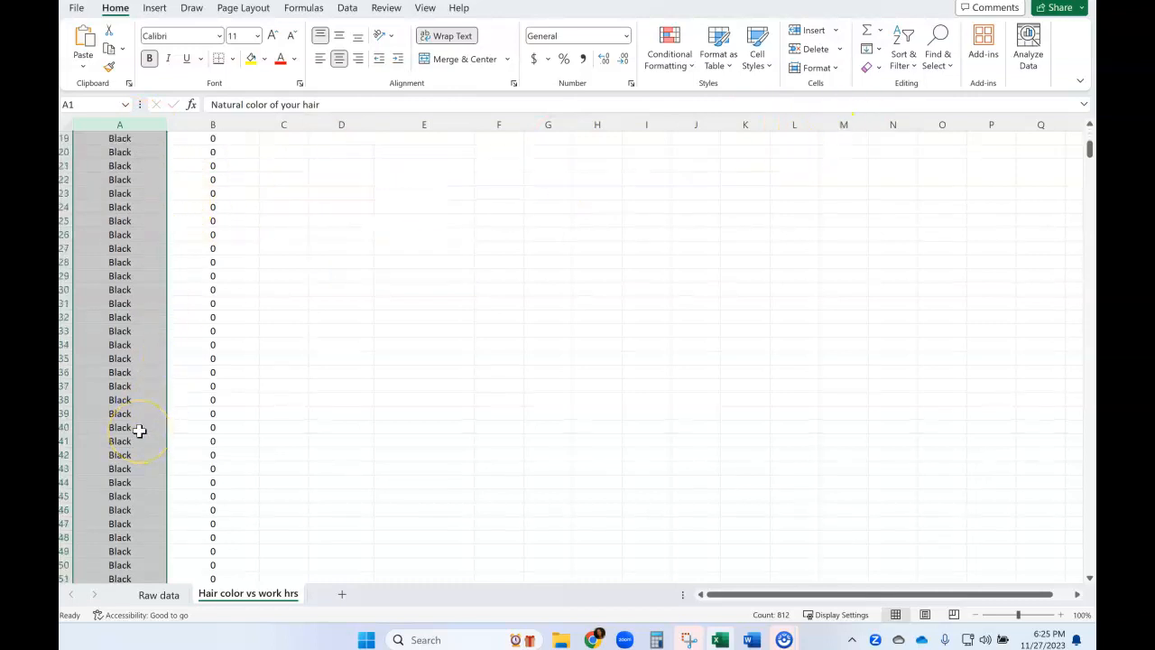
pyautogui.scroll(-12, 139, 430)
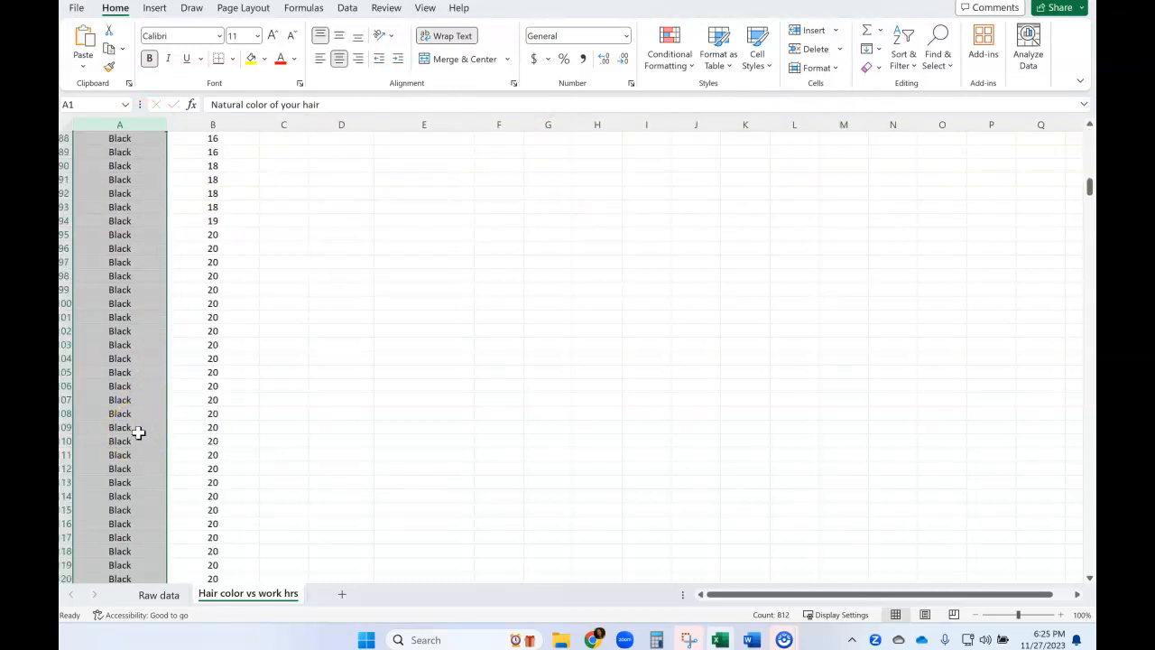
pyautogui.scroll(-20, 196, 503)
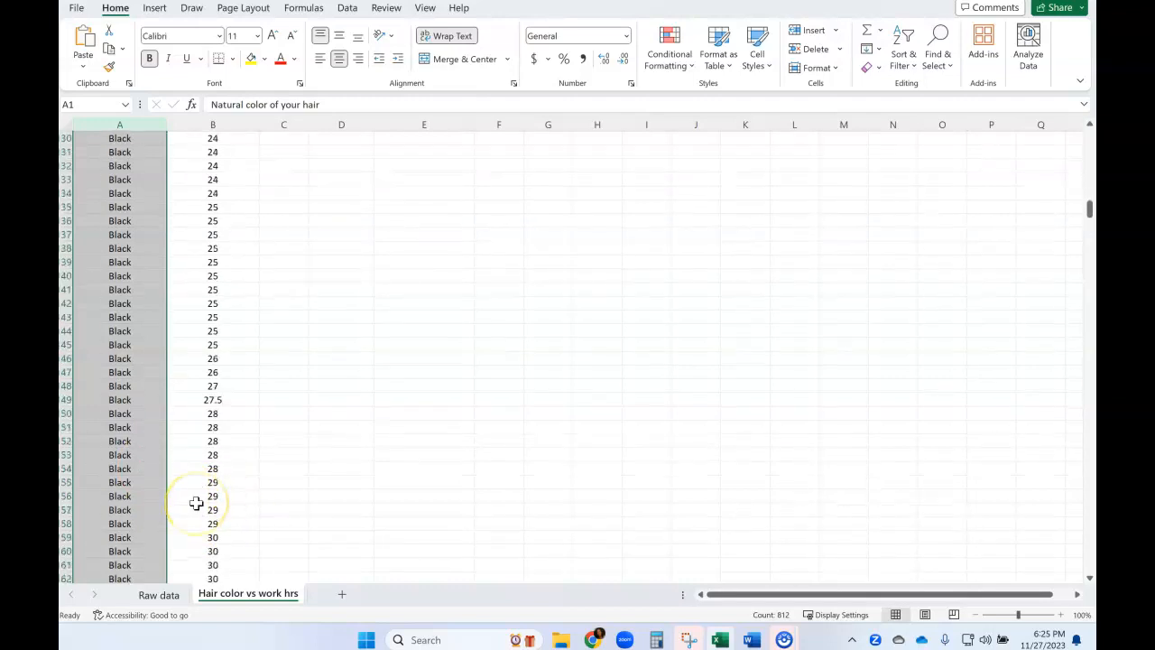
pyautogui.scroll(-20, 195, 503)
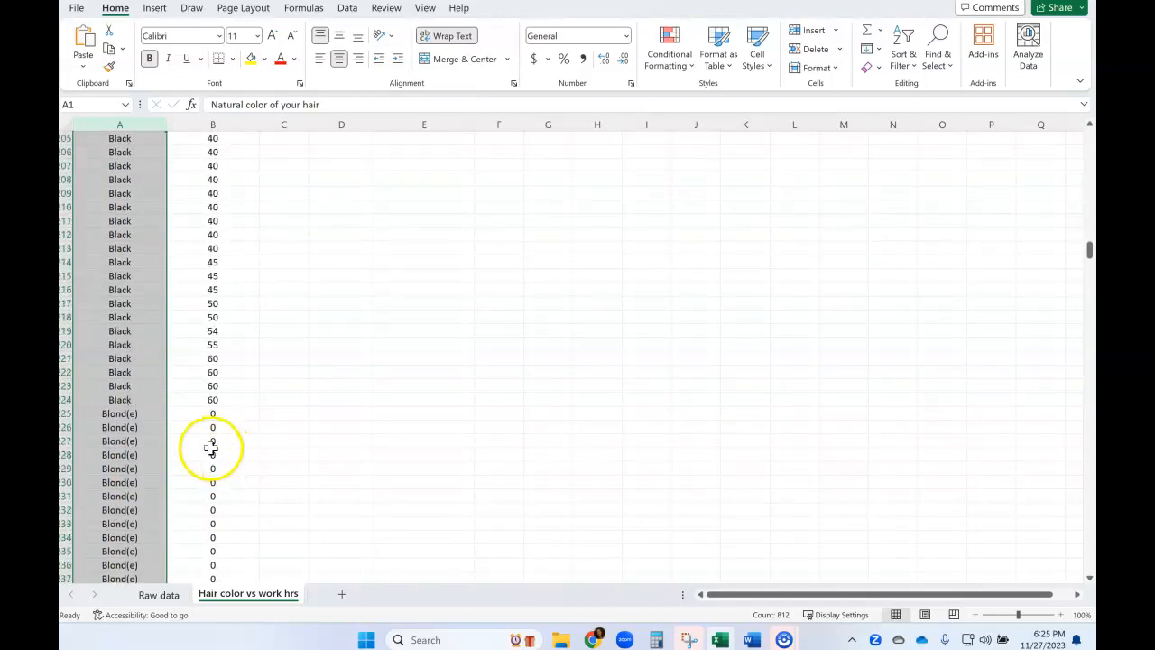
pyautogui.click(204, 398)
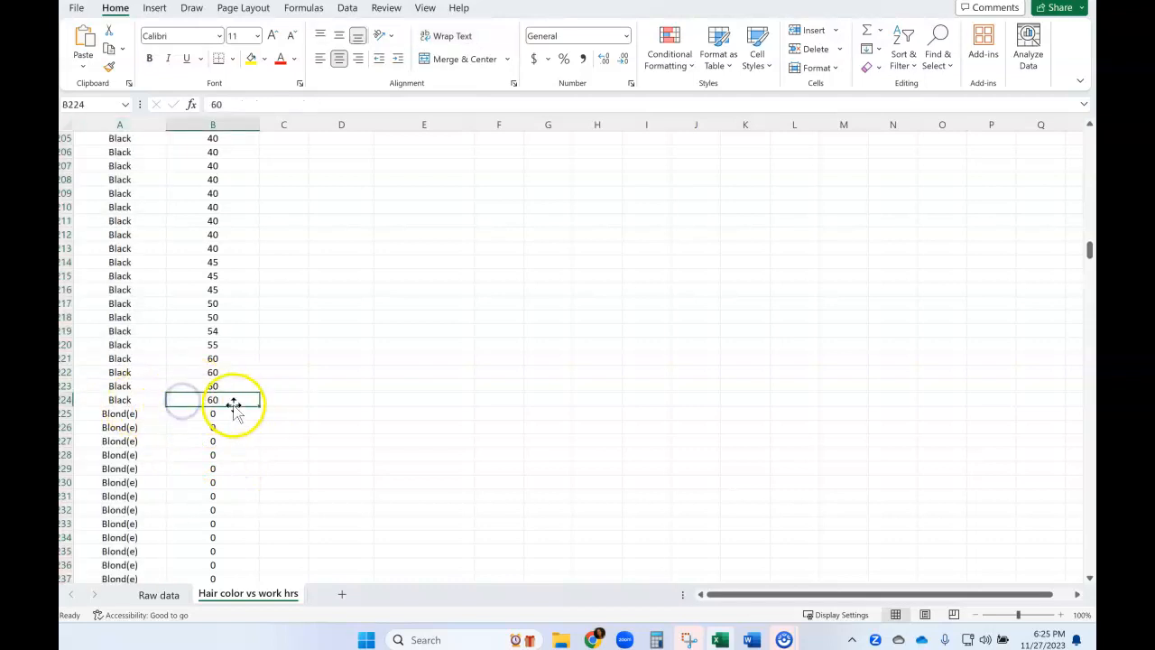
pyautogui.moveTo(230, 398); pyautogui.dragTo(204, 193)
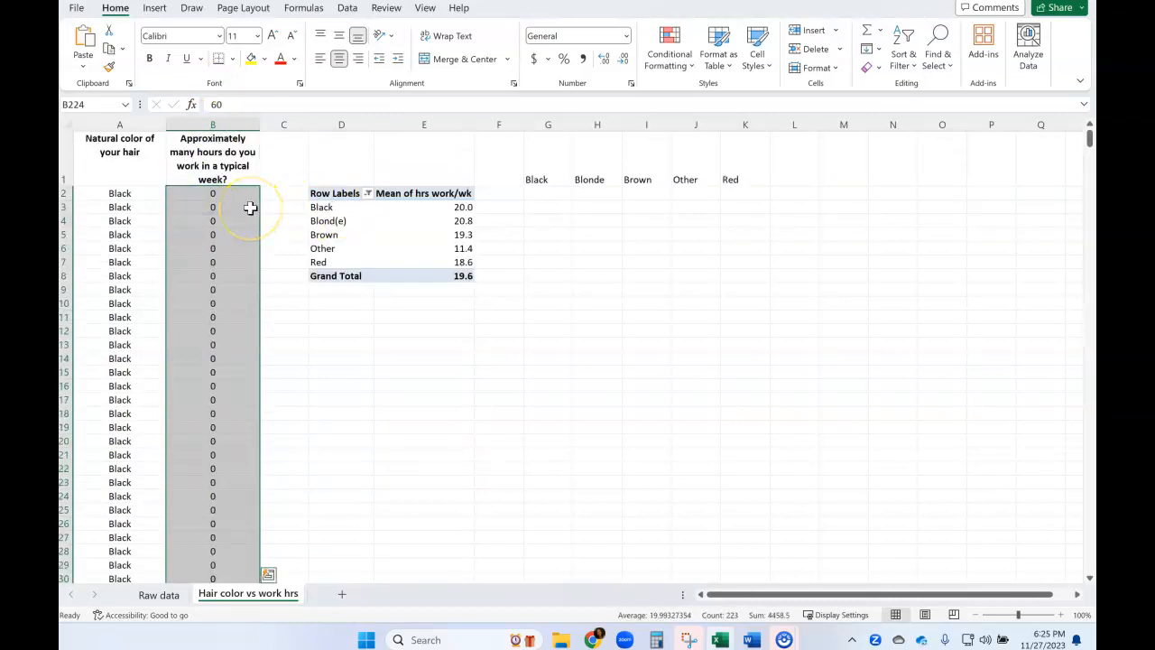
pyautogui.hotkey('ctrl', 'c')
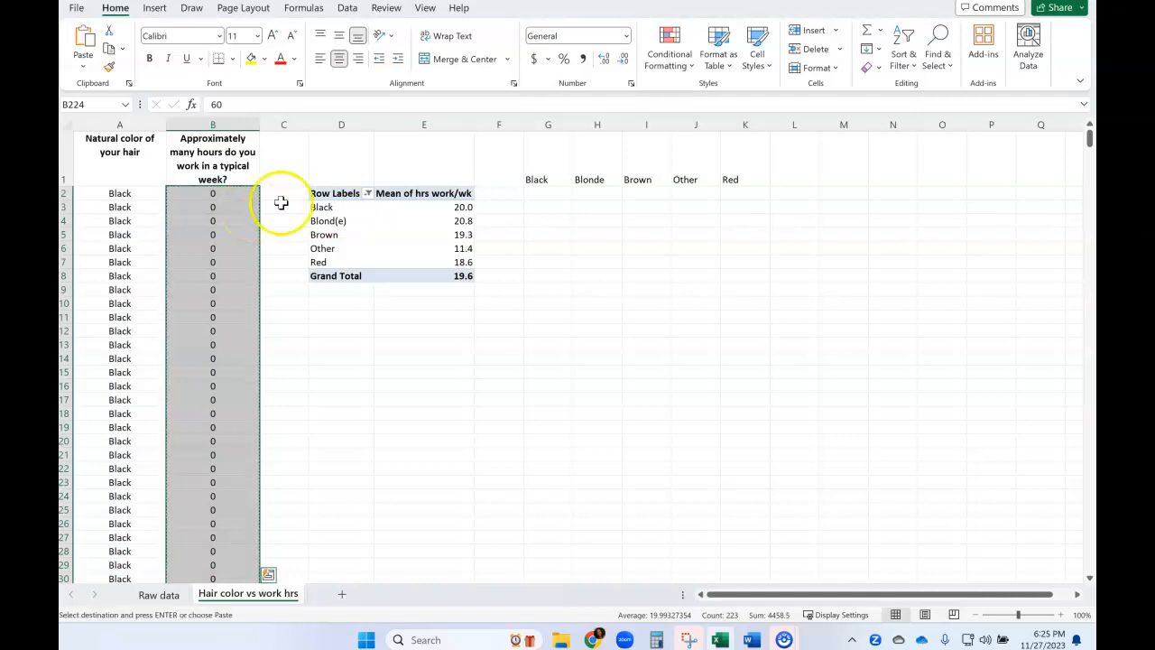
pyautogui.click(545, 194)
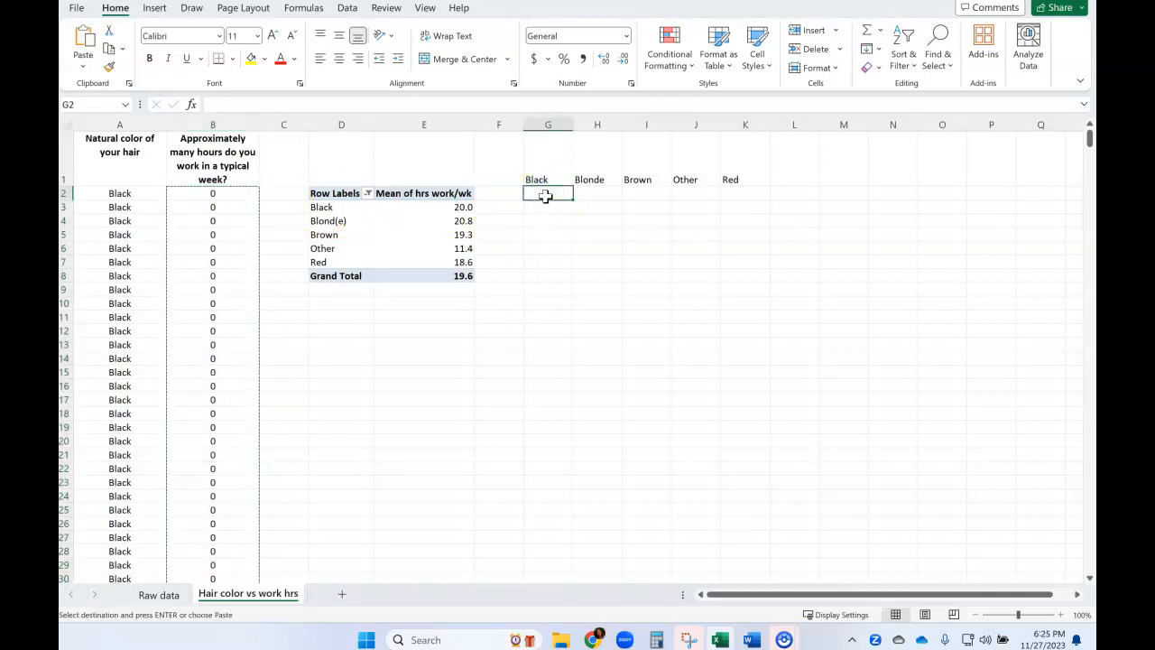
pyautogui.hotkey('ctrl', 'v')
# Copy the Blond(e) and Brown work hours from column B under the Blonde and Brown headings, starting at H2 and I2.
pyautogui.click(593, 194)
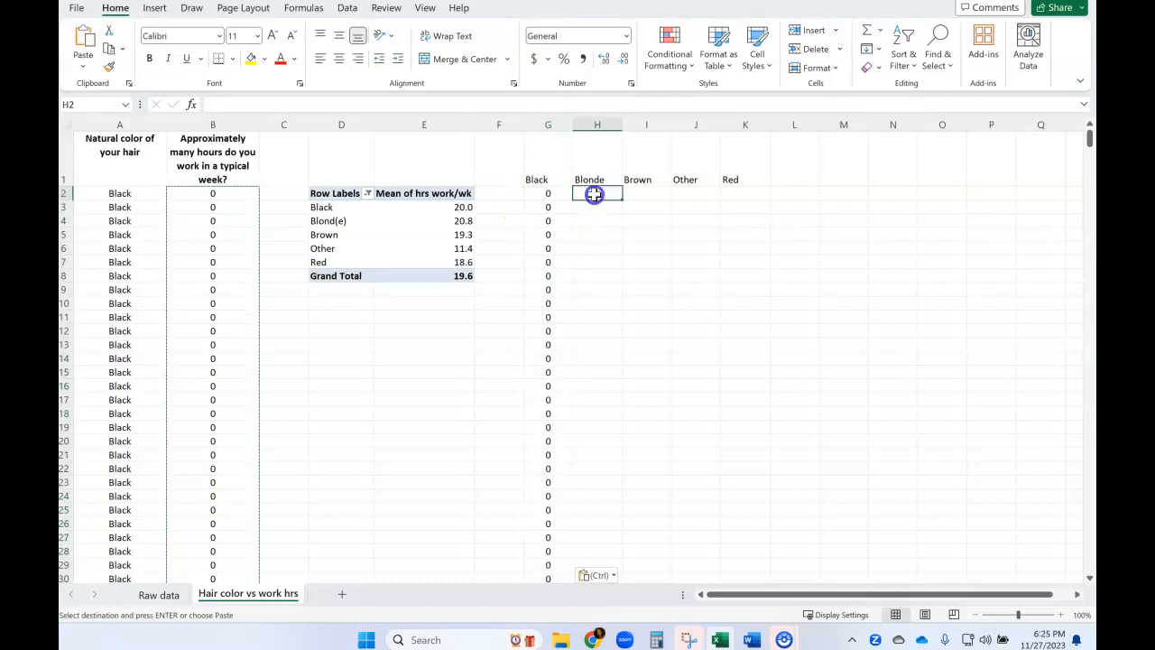
pyautogui.click(648, 193)
pyautogui.click(694, 193)
pyautogui.click(743, 195)
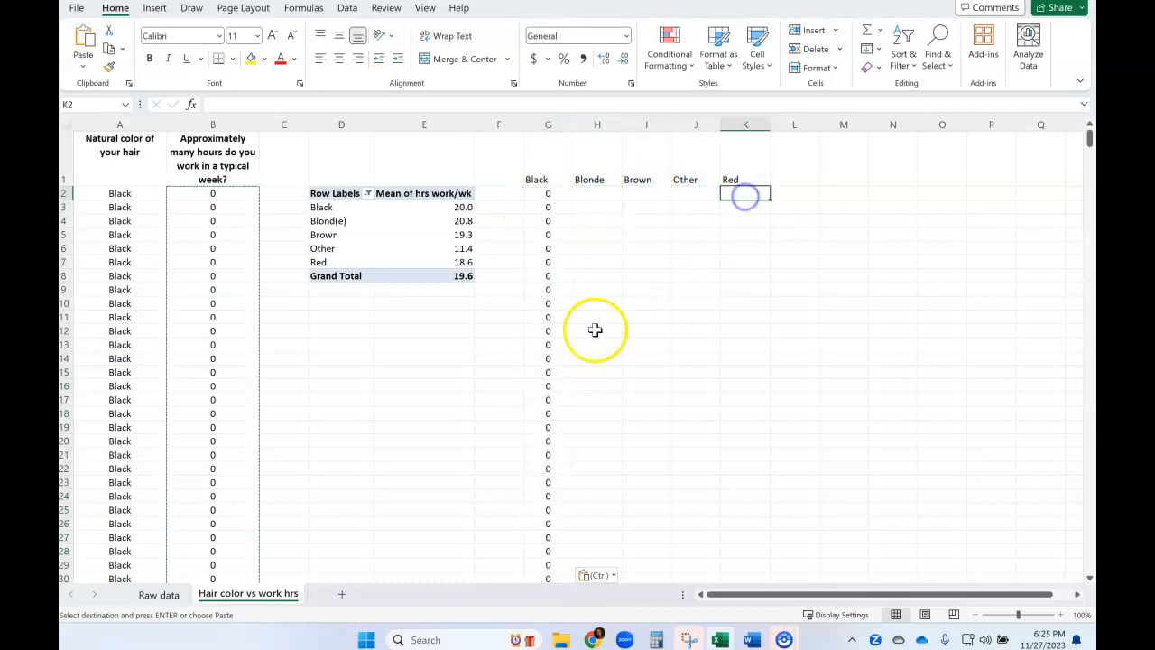
pyautogui.scroll(-8, 320, 368)
pyautogui.scroll(-20, 319, 369)
pyautogui.scroll(-19, 320, 368)
pyautogui.scroll(-10, 318, 368)
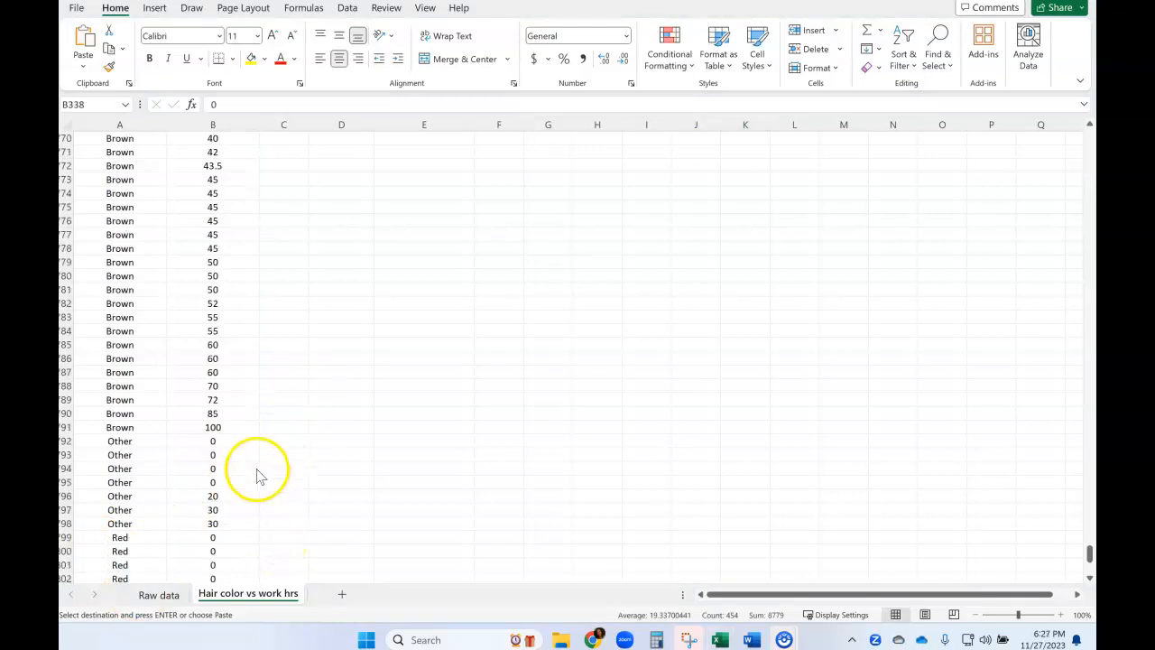
pyautogui.hotkey('ctrl', 'v')
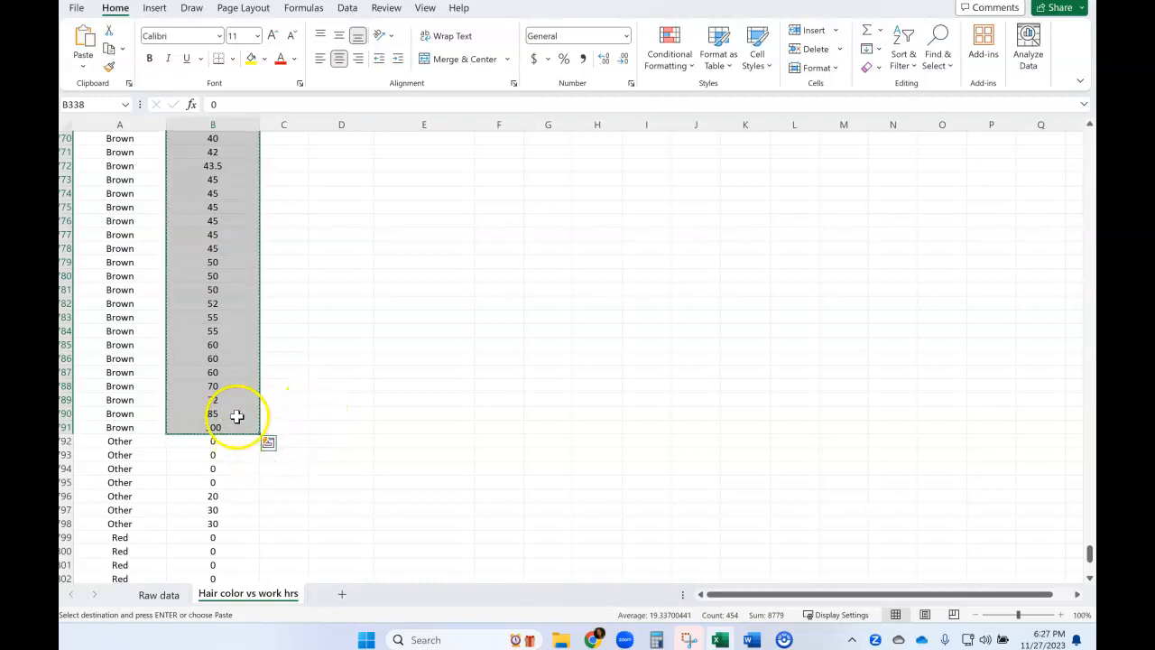
pyautogui.moveTo(1089, 552); pyautogui.dragTo(1089, 135)
pyautogui.click(648, 192)
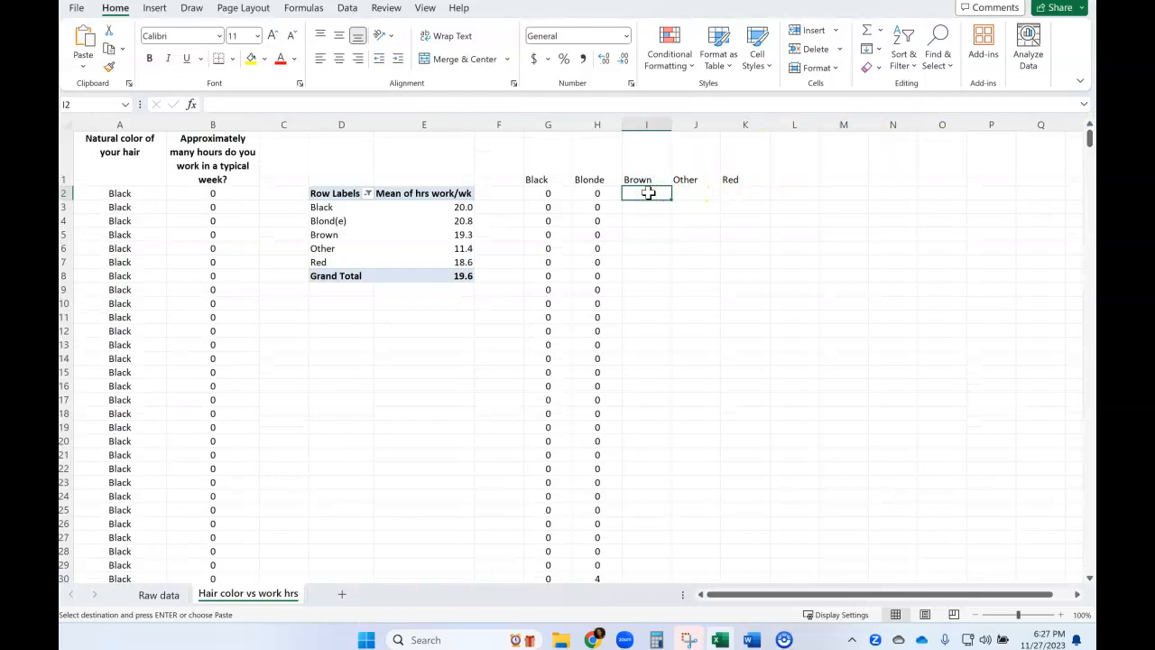
pyautogui.hotkey('ctrl', 'shift', 'Down')
pyautogui.hotkey('ctrl', 'v')
pyautogui.click(803, 231)
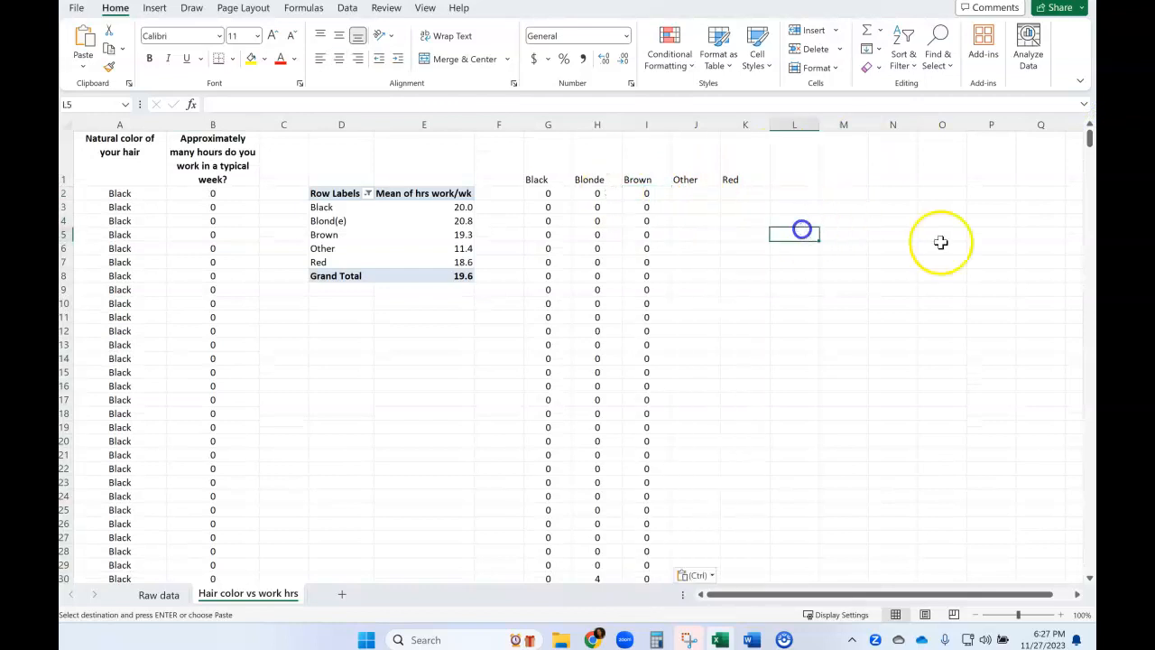
# Copy the work hours of the Other hair rows, B792:B798, under the Other heading starting at J2.
pyautogui.moveTo(1088, 135); pyautogui.dragTo(1089, 562)
pyautogui.moveTo(213, 205); pyautogui.dragTo(211, 284)
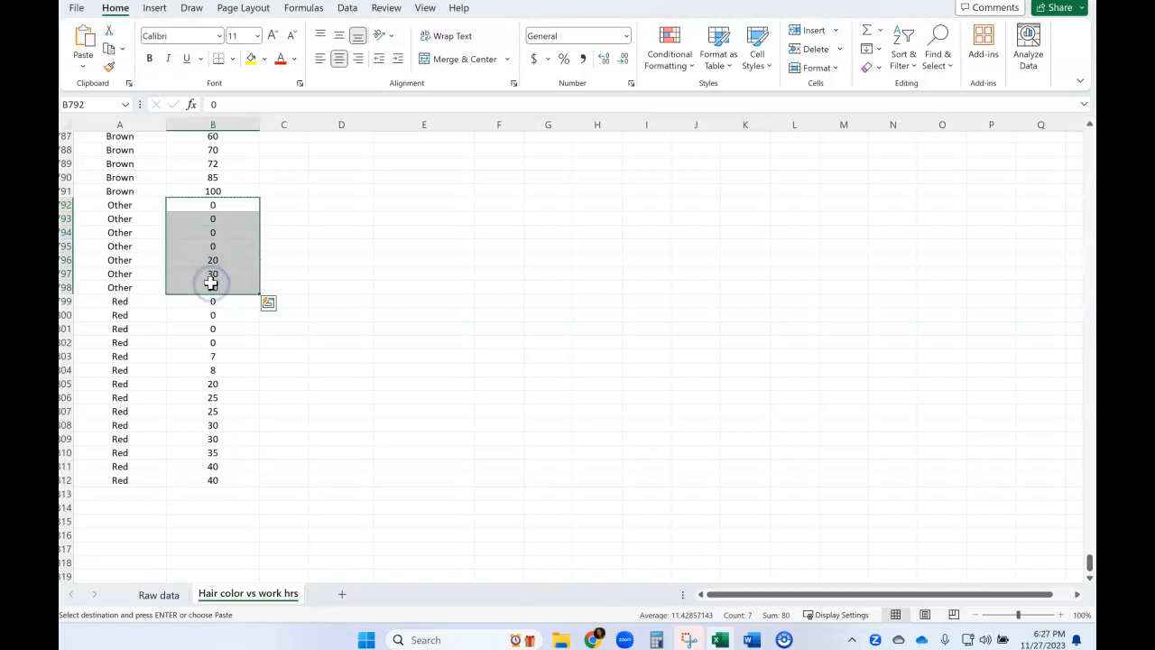
pyautogui.moveTo(1090, 562); pyautogui.dragTo(1089, 137)
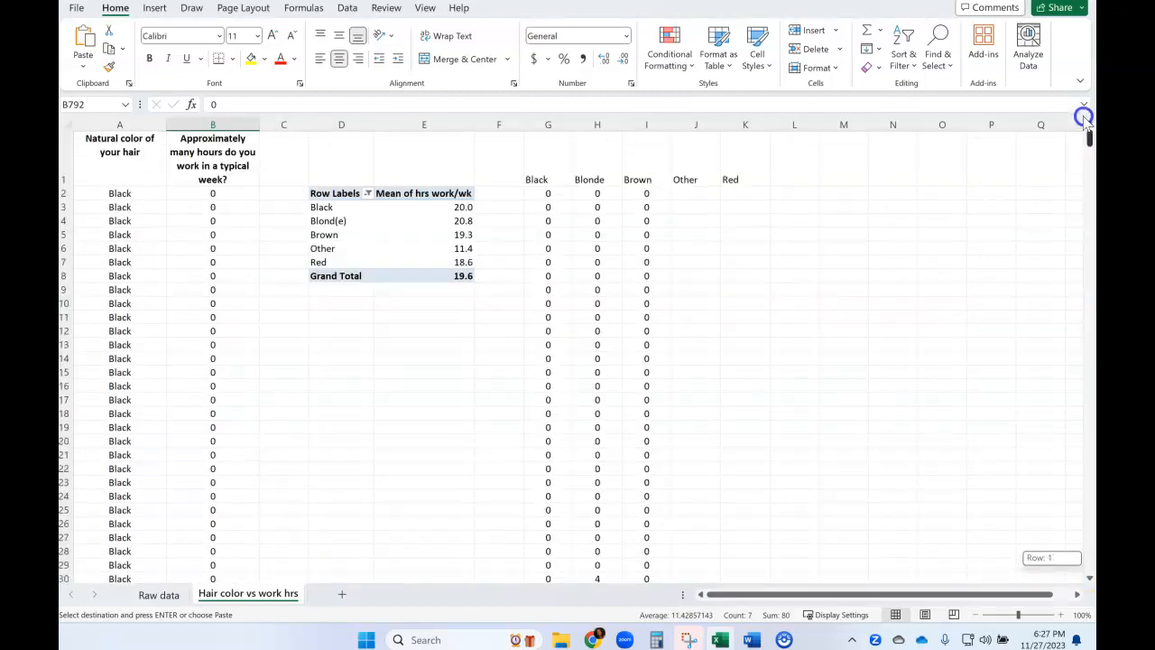
pyautogui.click(695, 197)
pyautogui.hotkey('ctrl', 'v')
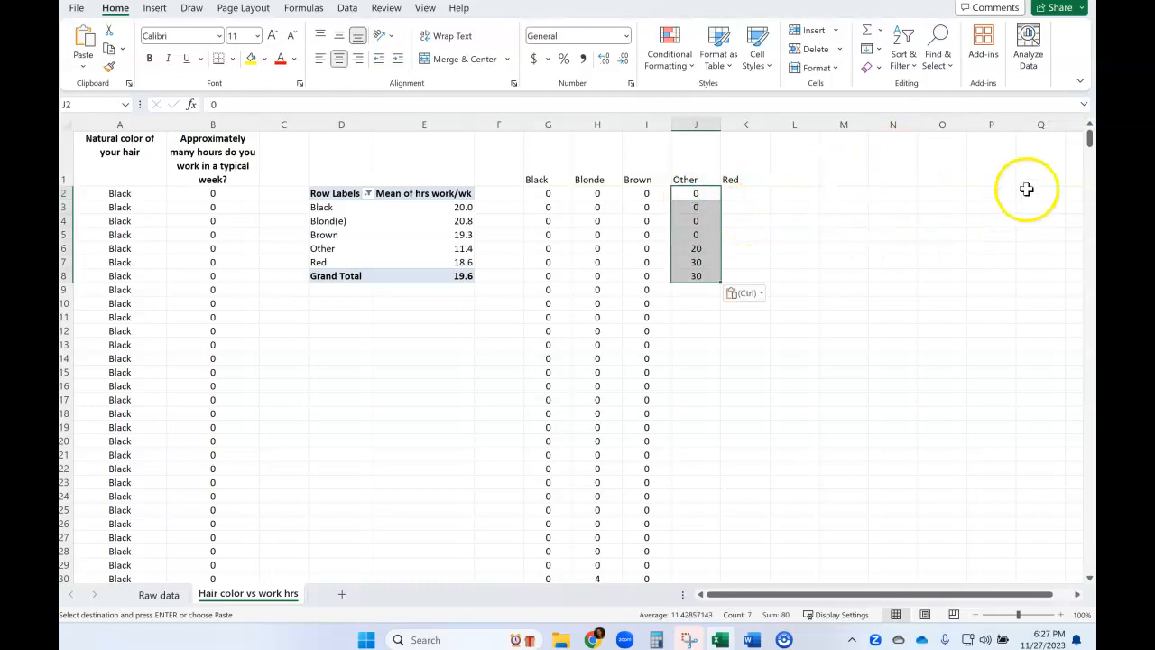
# Copy the work hours of the Red hair rows, B799:B812, under the Red heading starting at K2.
pyautogui.moveTo(1090, 137); pyautogui.dragTo(1088, 562)
pyautogui.moveTo(203, 305); pyautogui.dragTo(192, 480)
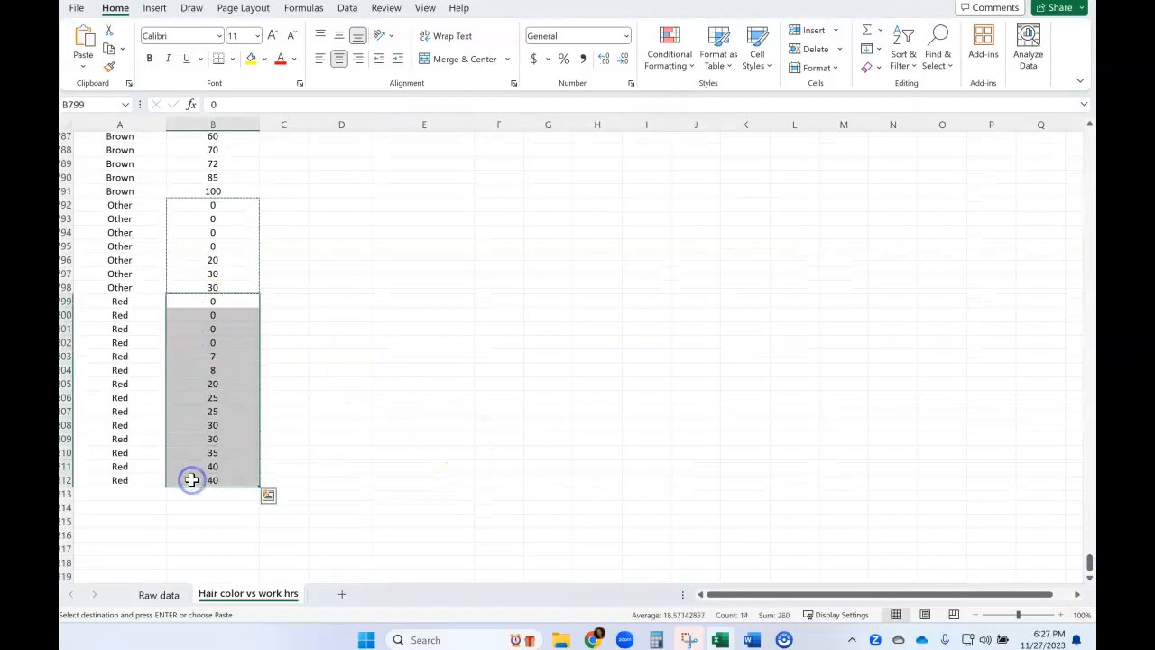
pyautogui.moveTo(1089, 561); pyautogui.dragTo(1089, 137)
pyautogui.click(745, 194)
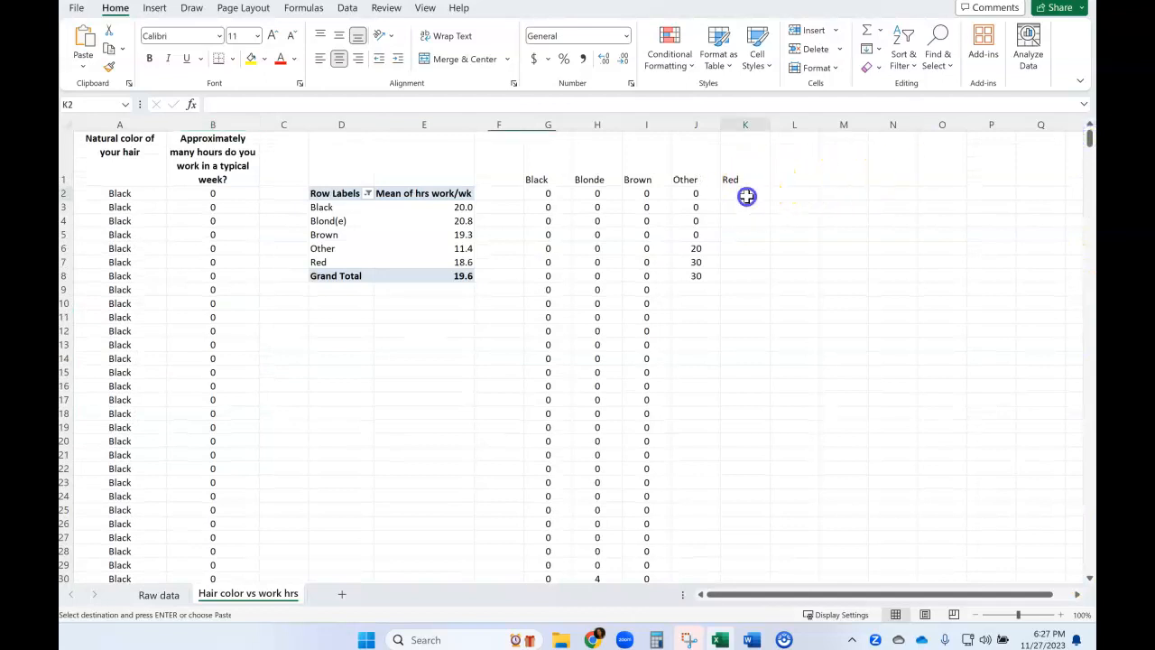
pyautogui.hotkey('ctrl', 'v')
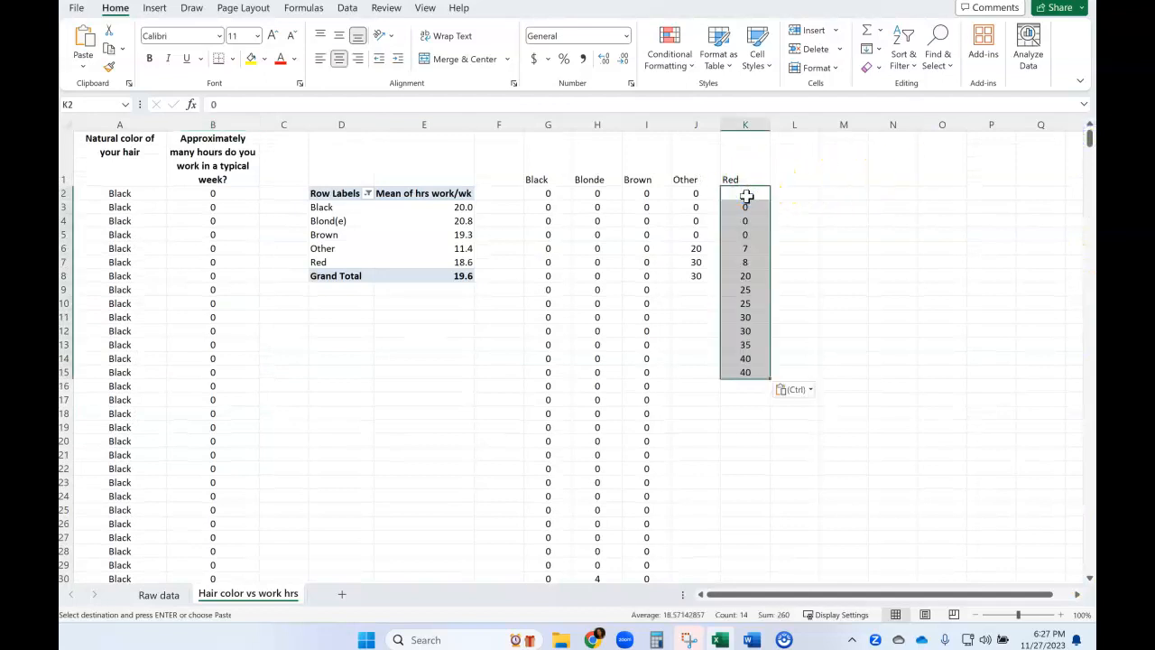
pyautogui.click(848, 287)
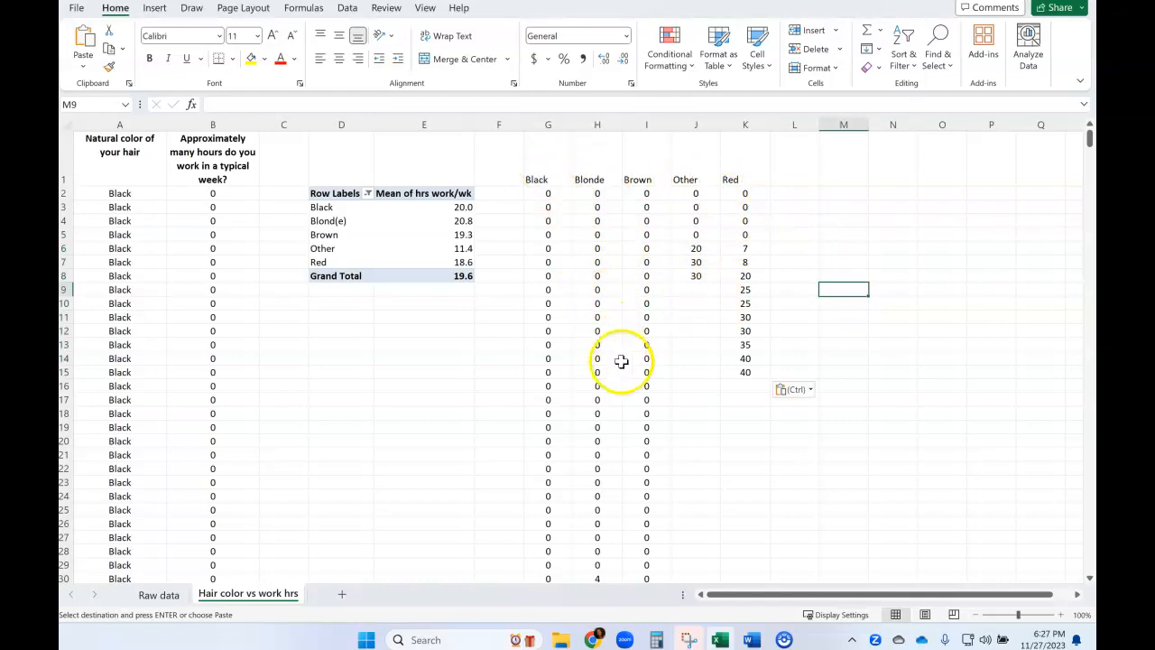
# Look over the five data columns and start the Anova: Single Factor tool from the Data Analysis tools.
pyautogui.scroll(-3, 647, 376)
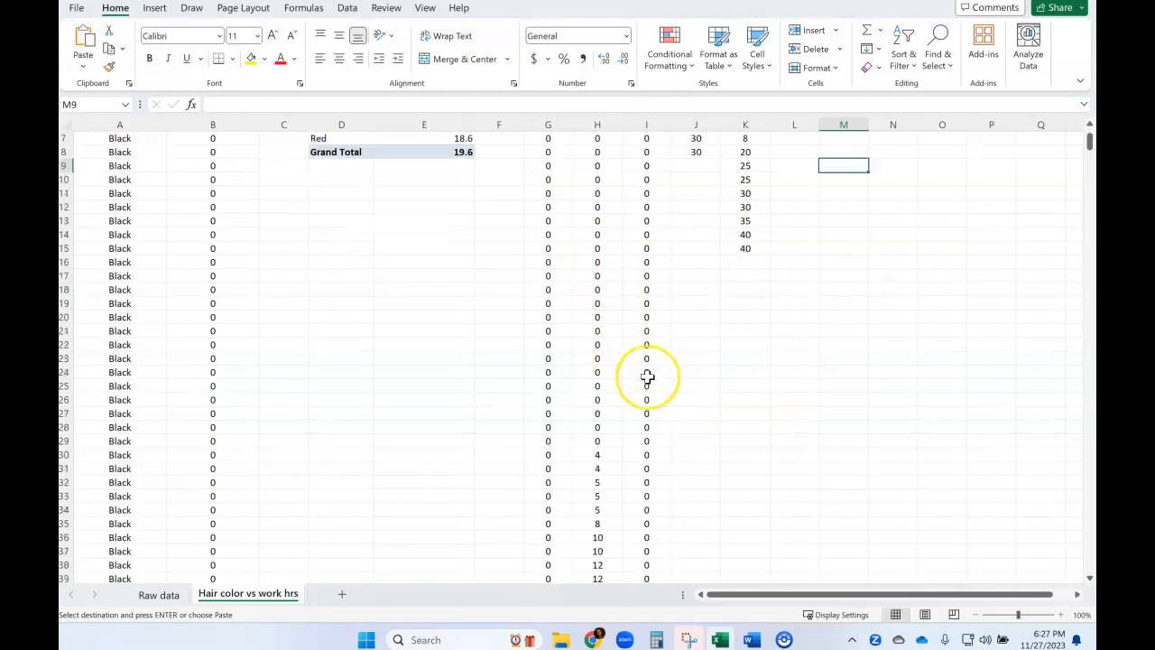
pyautogui.scroll(2, 647, 377)
pyautogui.scroll(1, 653, 384)
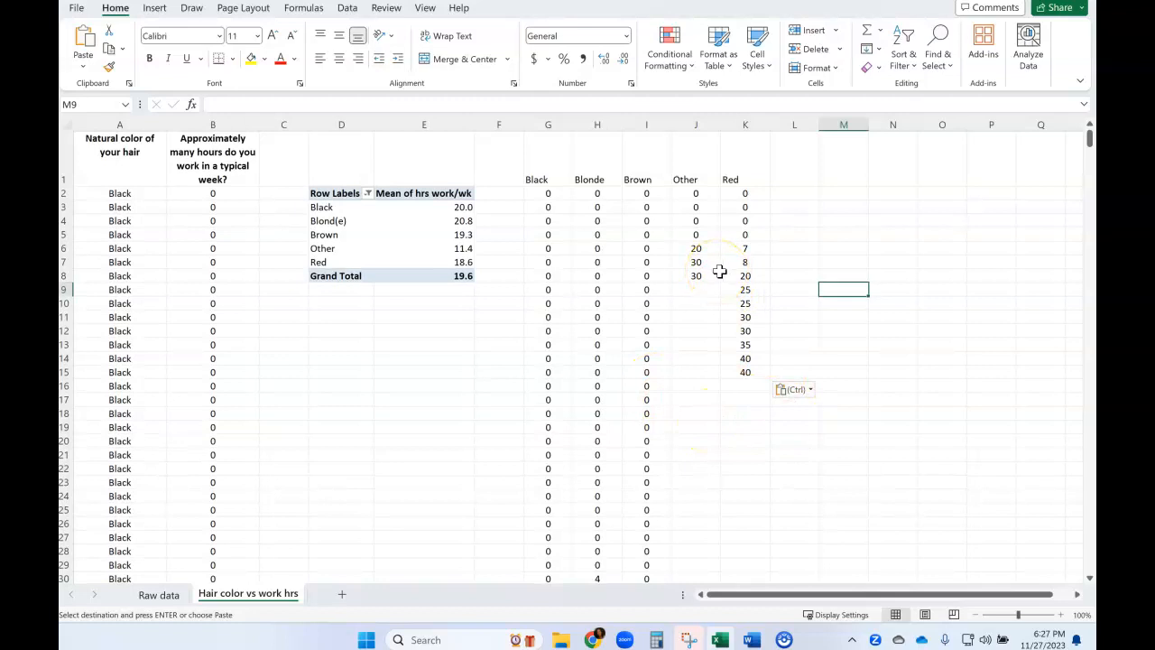
pyautogui.click(346, 9)
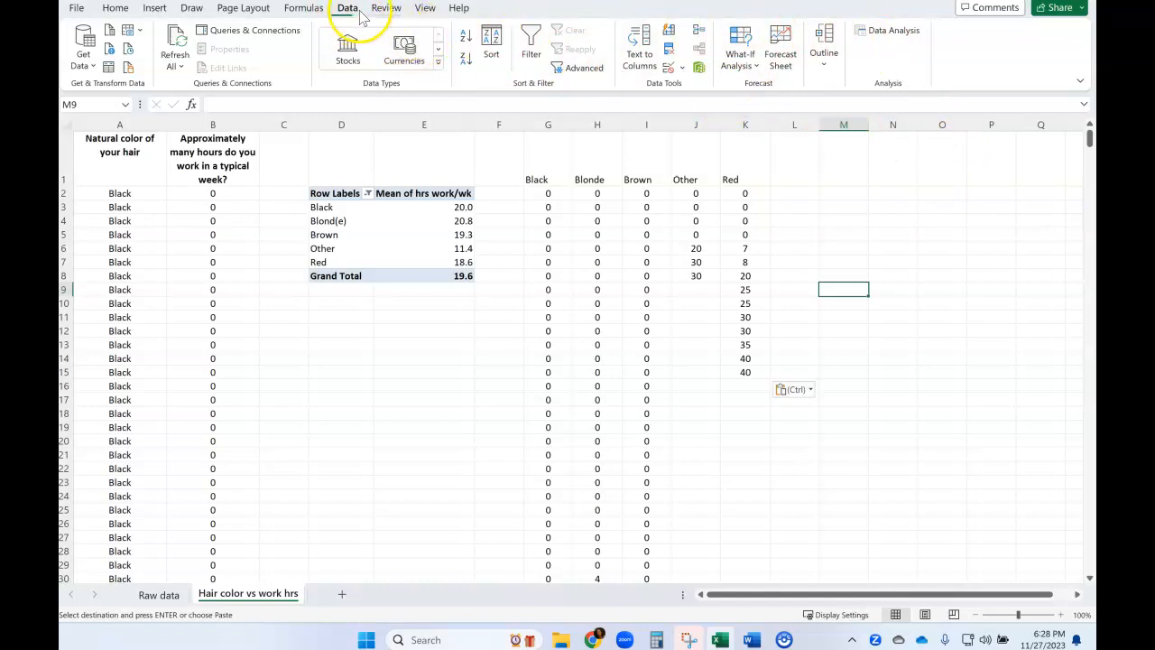
pyautogui.click(880, 30)
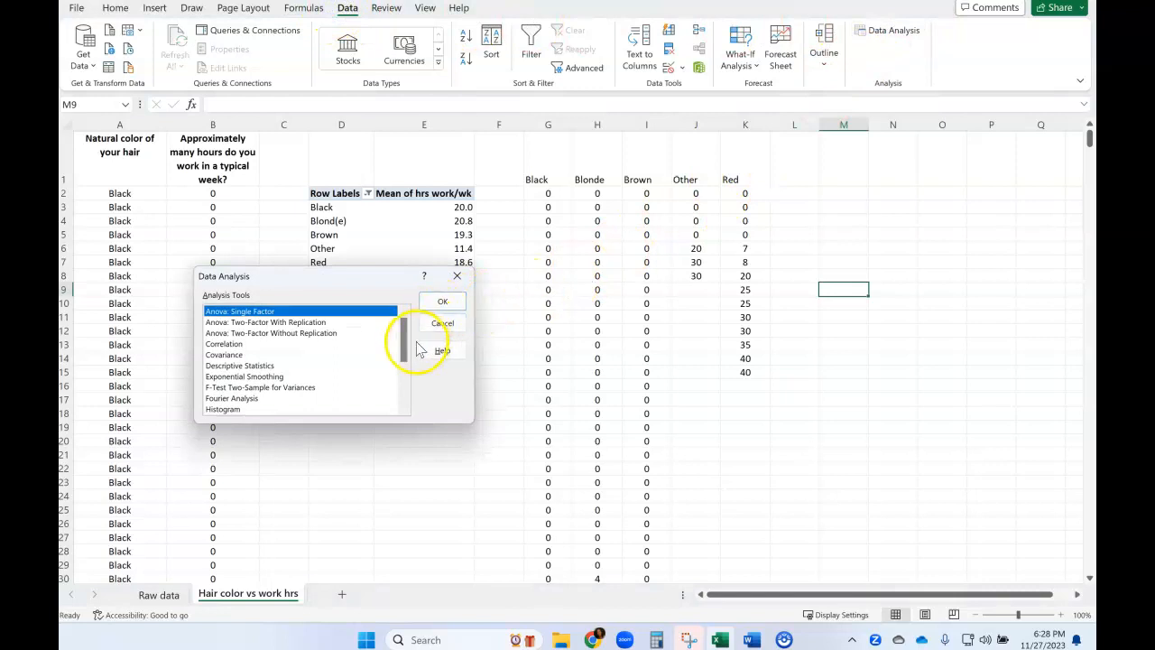
pyautogui.moveTo(406, 339); pyautogui.dragTo(406, 352)
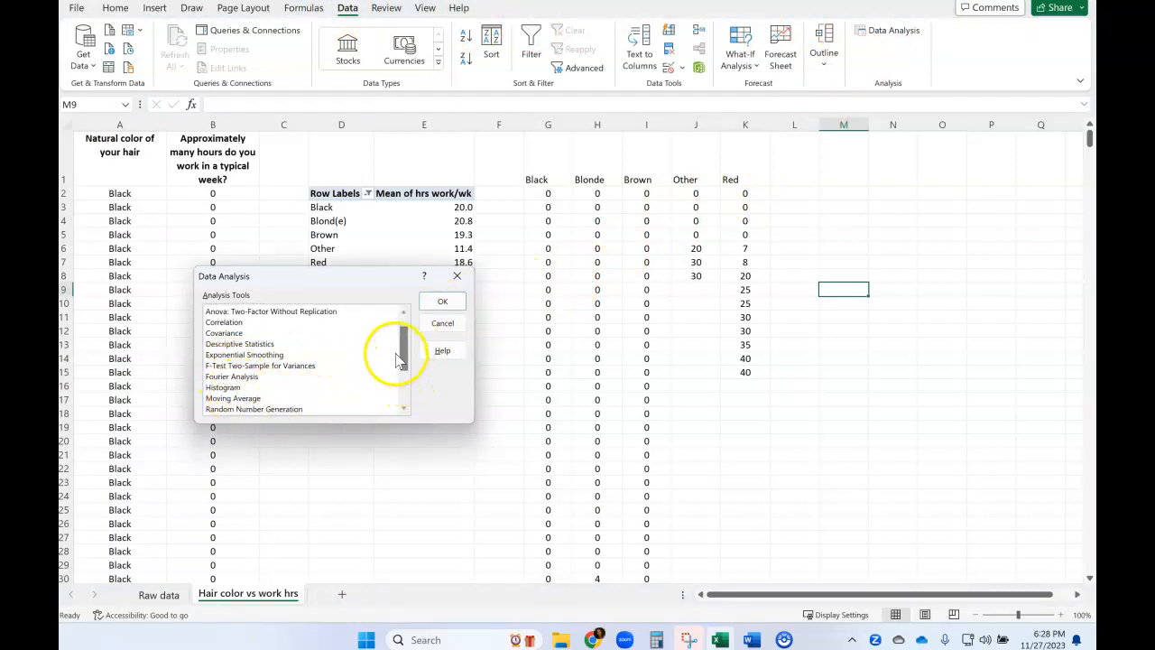
pyautogui.moveTo(400, 348); pyautogui.dragTo(406, 388)
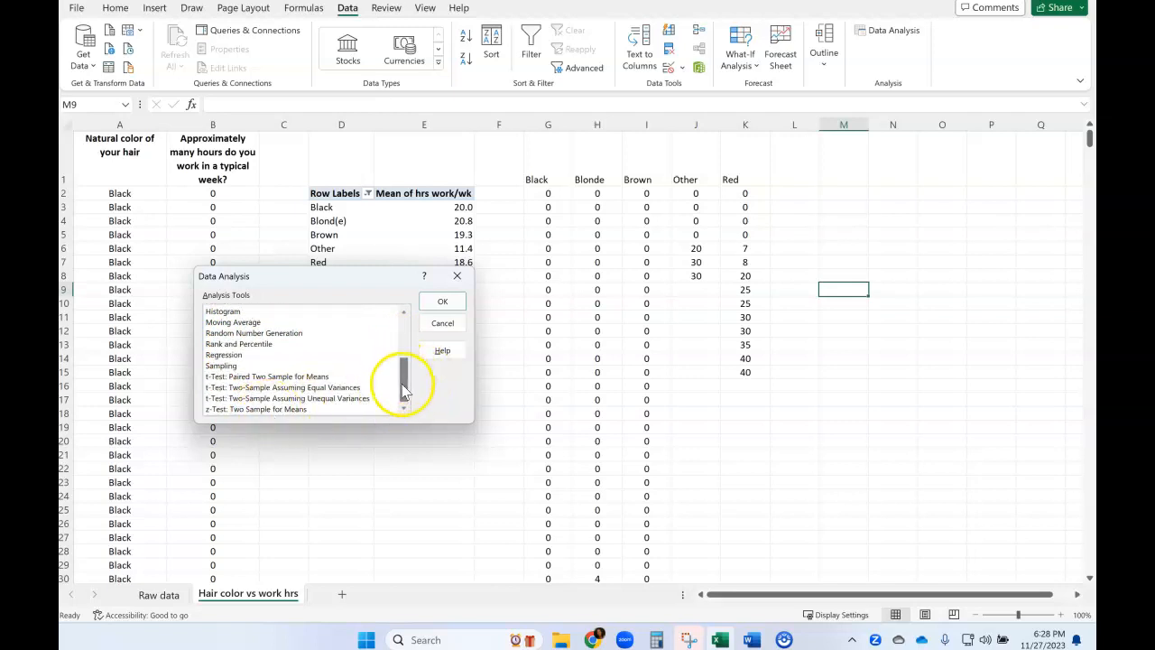
pyautogui.moveTo(405, 388); pyautogui.dragTo(410, 339)
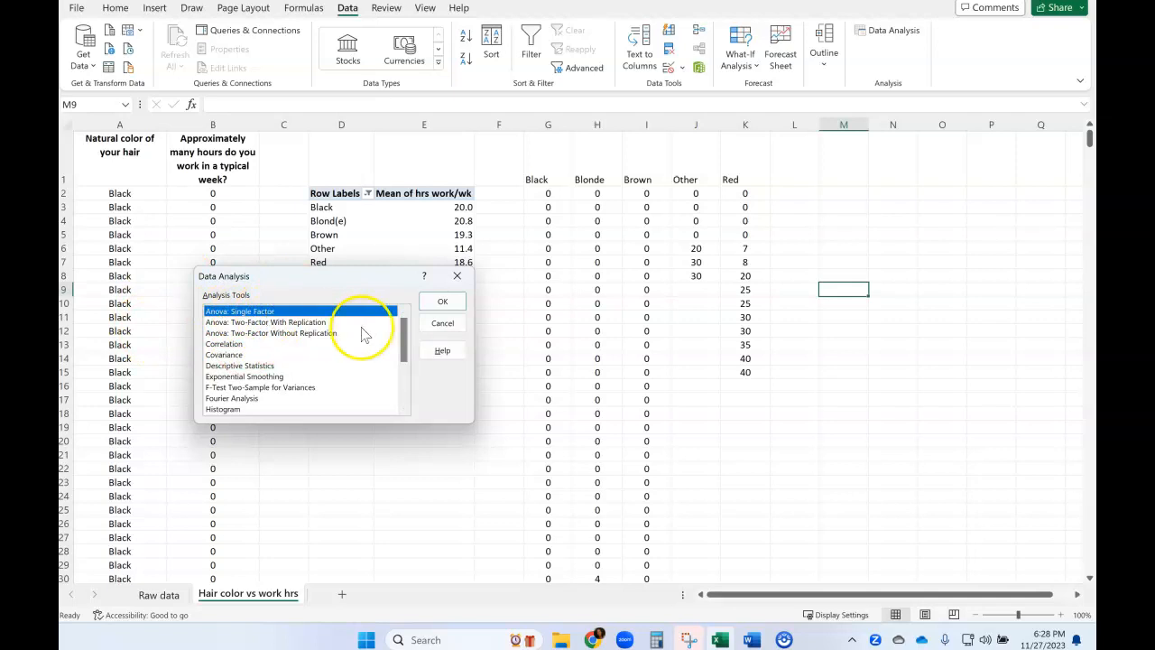
pyautogui.click(440, 303)
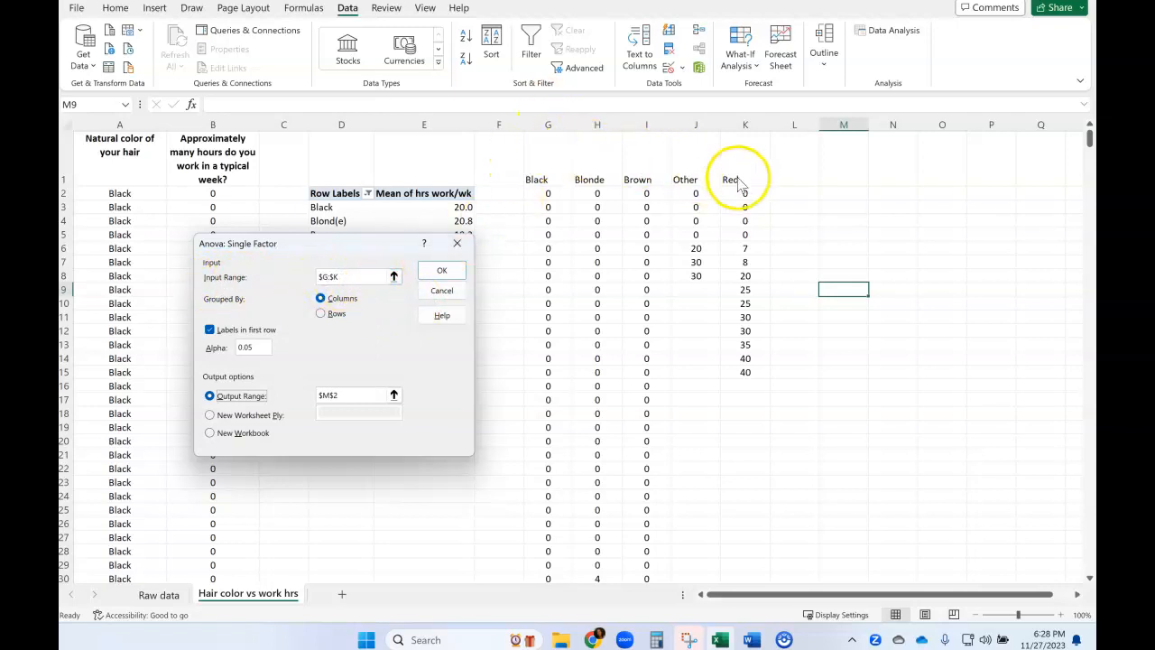
pyautogui.moveTo(346, 278); pyautogui.dragTo(317, 276)
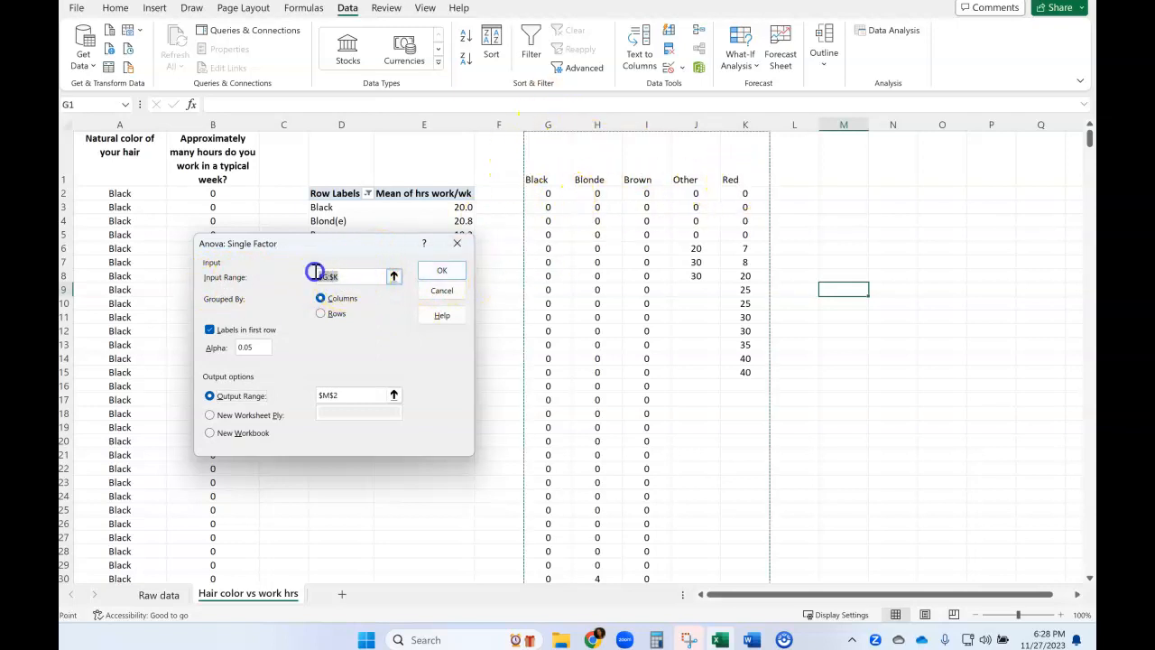
pyautogui.press('BackSpace')
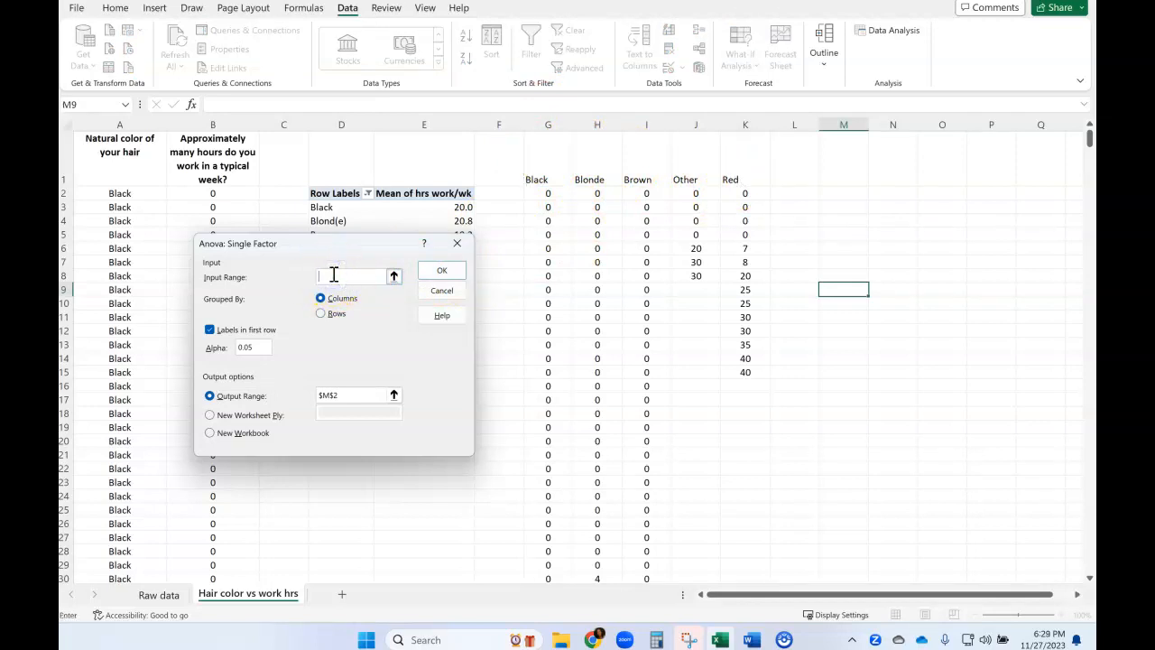
pyautogui.moveTo(548, 124); pyautogui.dragTo(739, 136)
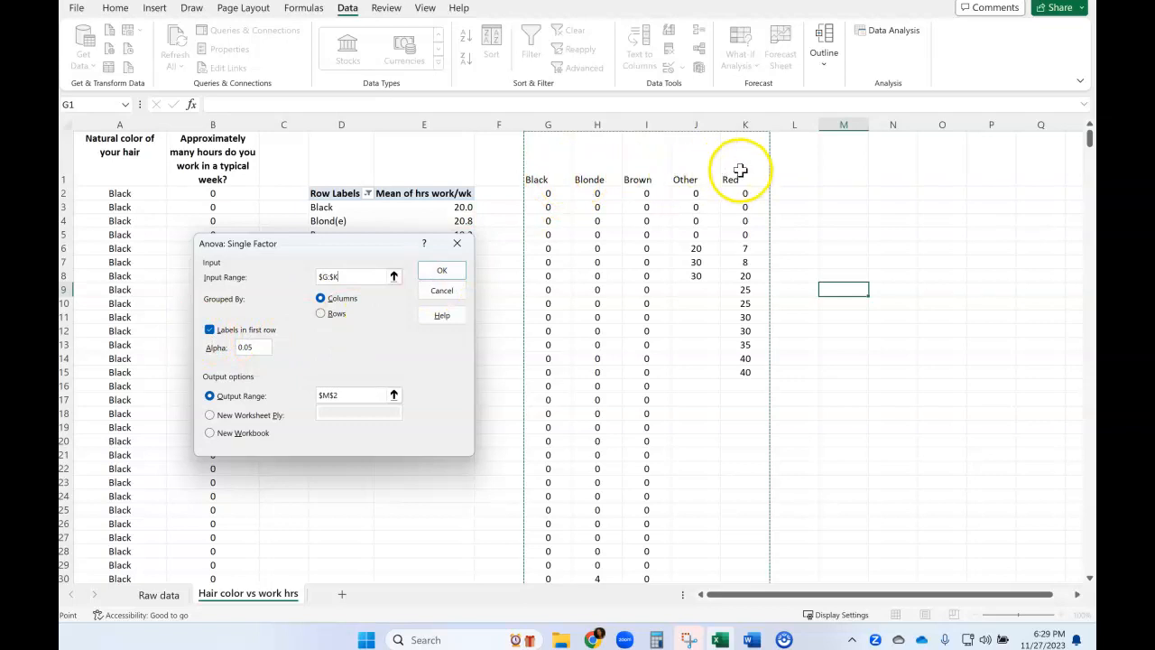
pyautogui.click(247, 350)
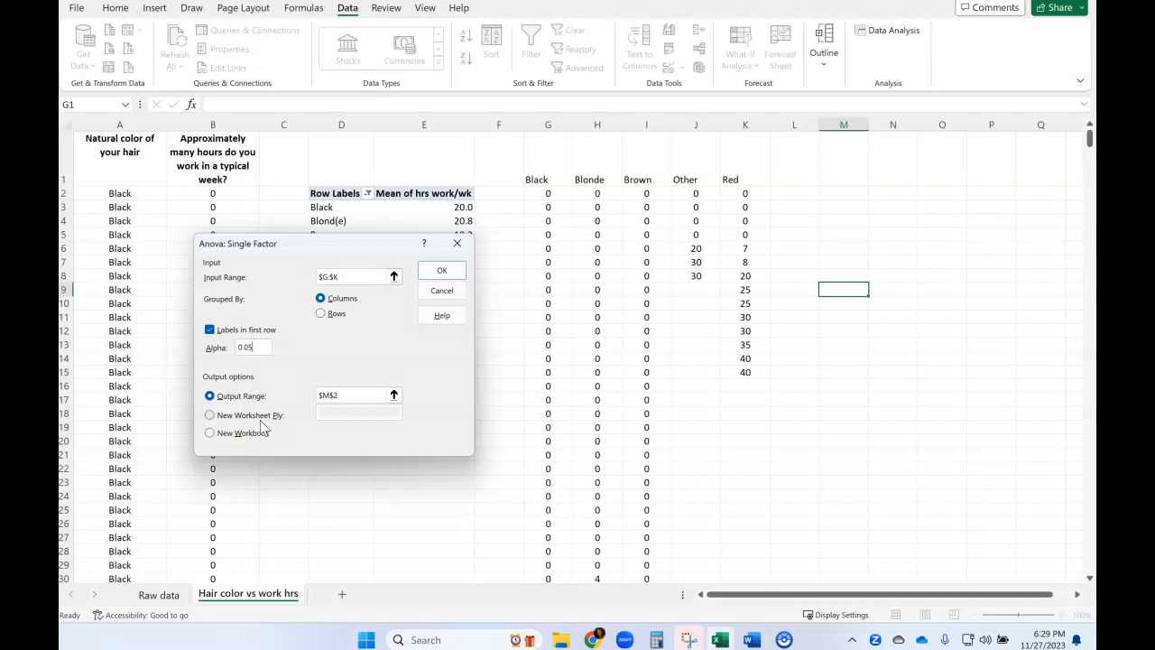
pyautogui.click(441, 290)
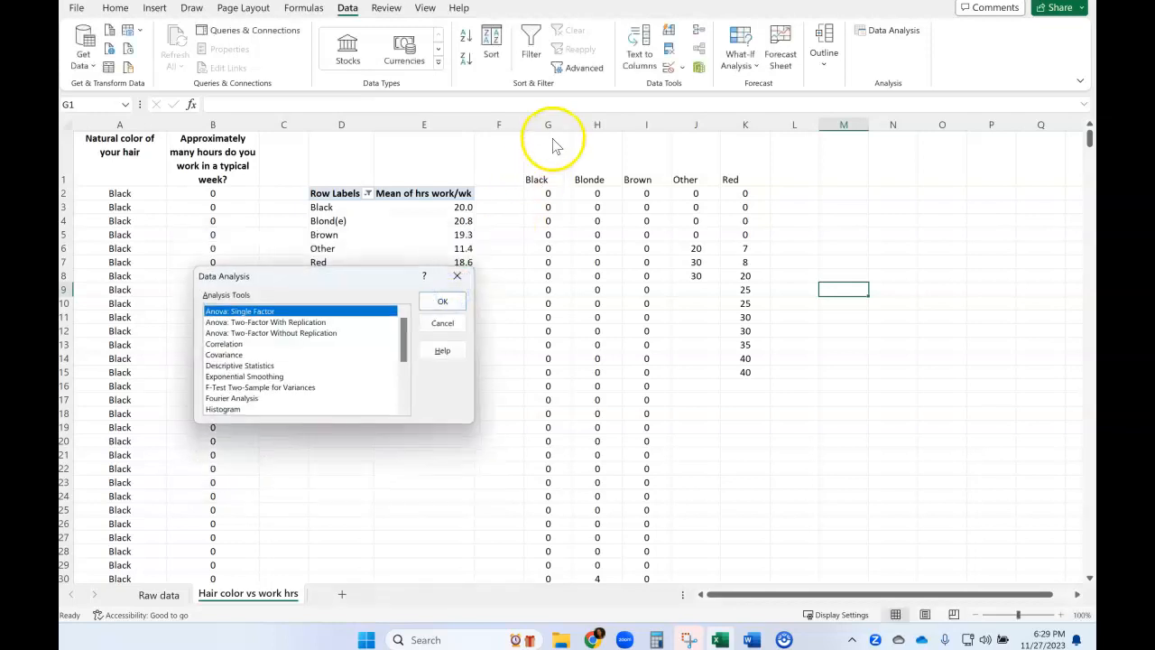
# Close the Data Analysis tool list and move the five hair-color data columns from G:K to L:P to free space for the output.
pyautogui.click(442, 322)
pyautogui.moveTo(549, 124); pyautogui.dragTo(980, 191)
pyautogui.click(367, 303)
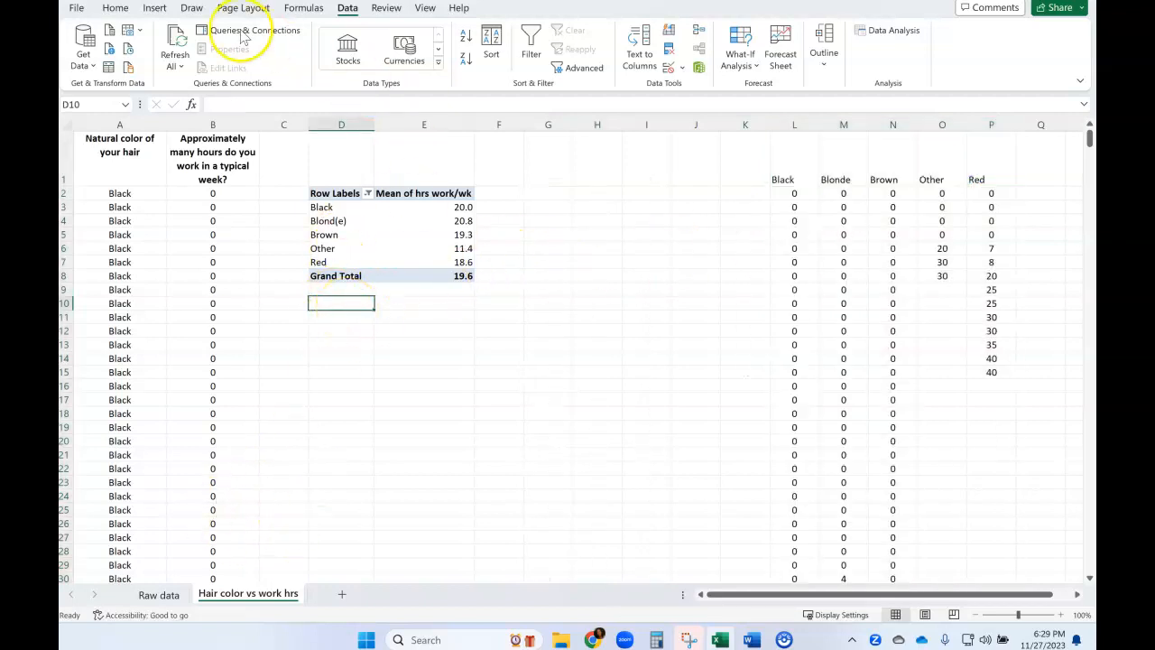
# Start the Anova: Single Factor analysis and set its input range to columns $L:$P.
pyautogui.click(887, 45)
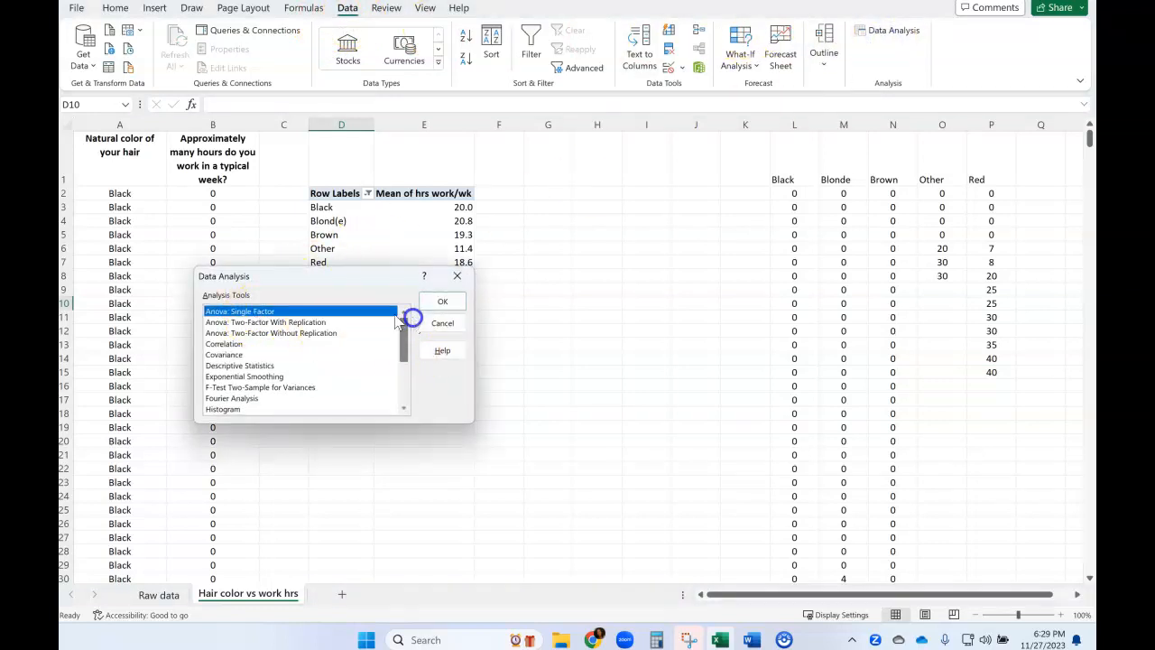
pyautogui.click(442, 301)
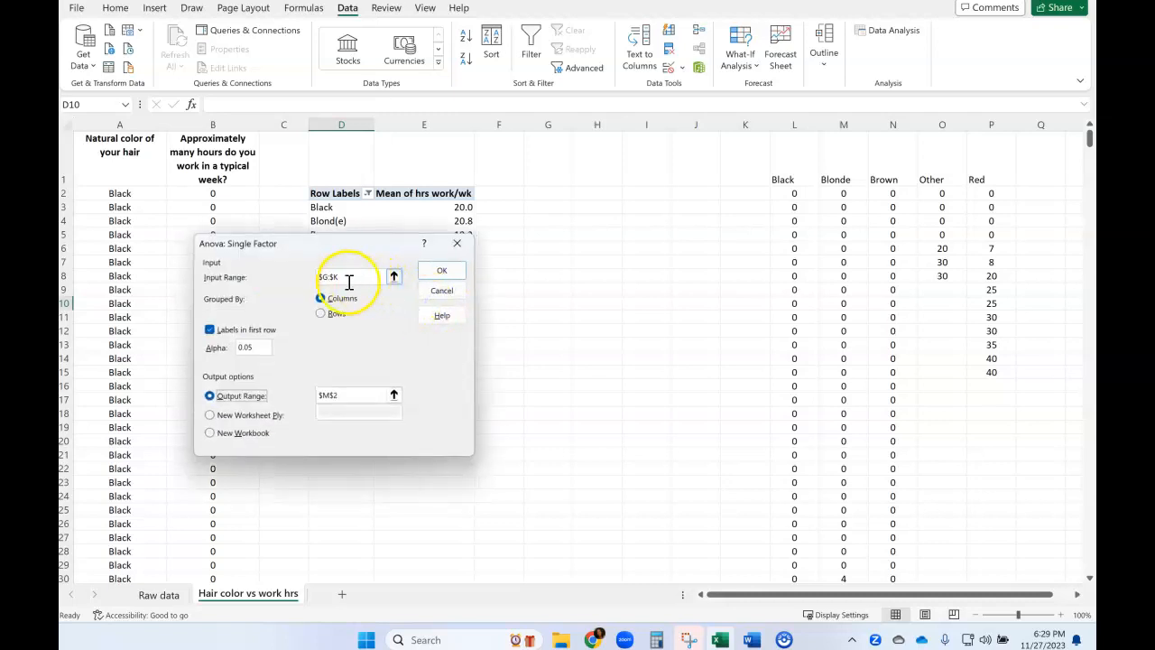
pyautogui.moveTo(352, 276); pyautogui.dragTo(320, 278)
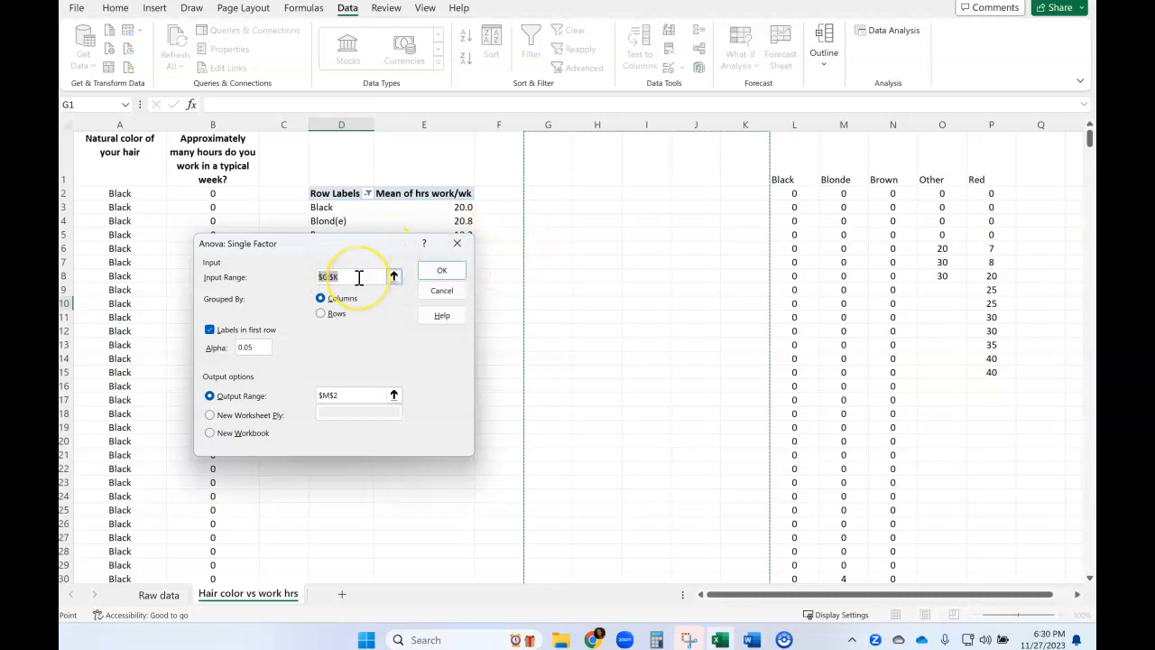
pyautogui.press('BackSpace')
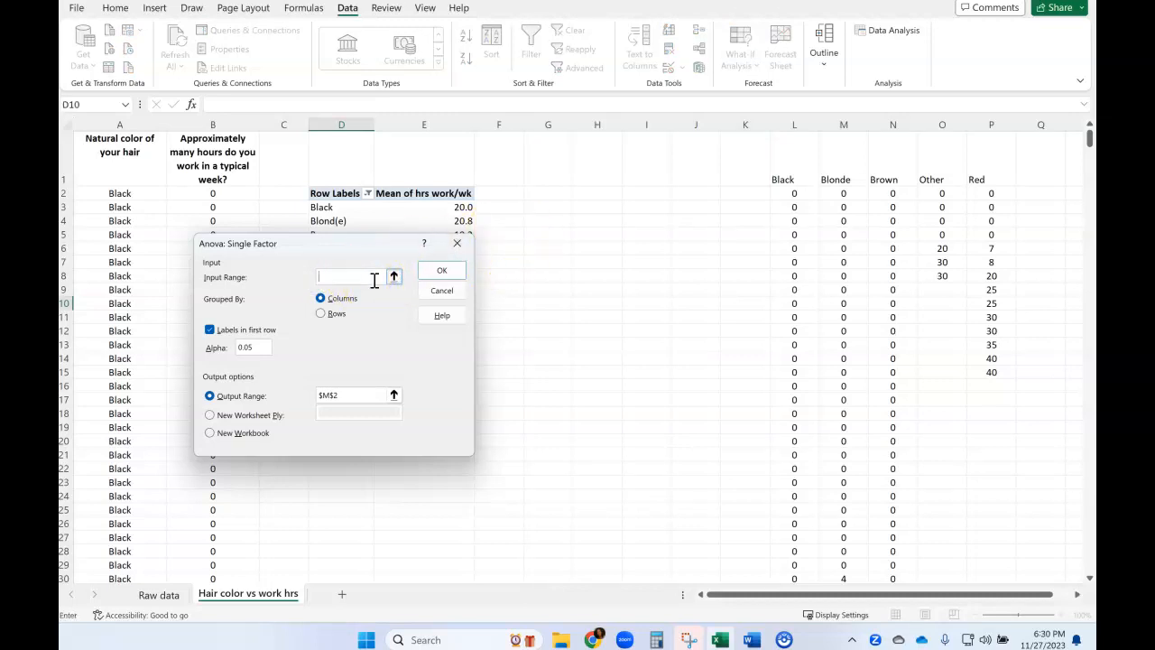
pyautogui.moveTo(797, 123); pyautogui.dragTo(982, 116)
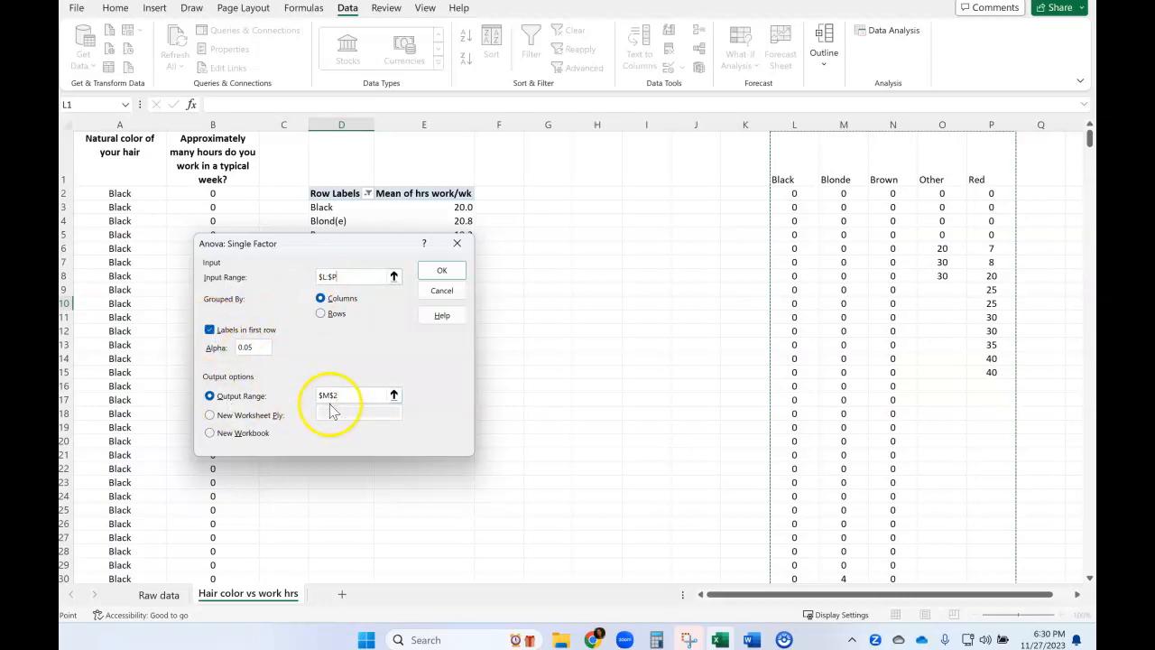
# Set the ANOVA output range to $D$10, below the PivotTable, and run the analysis, then deselect the output.
pyautogui.moveTo(367, 245); pyautogui.dragTo(633, 133)
pyautogui.click(612, 285)
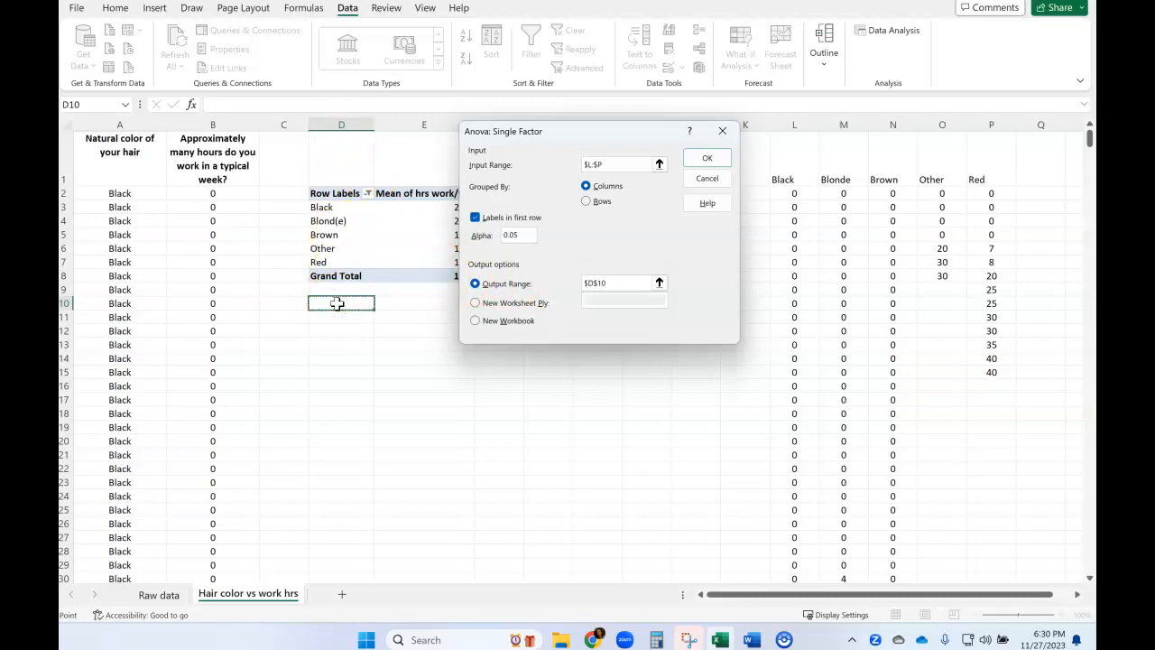
pyautogui.click(706, 159)
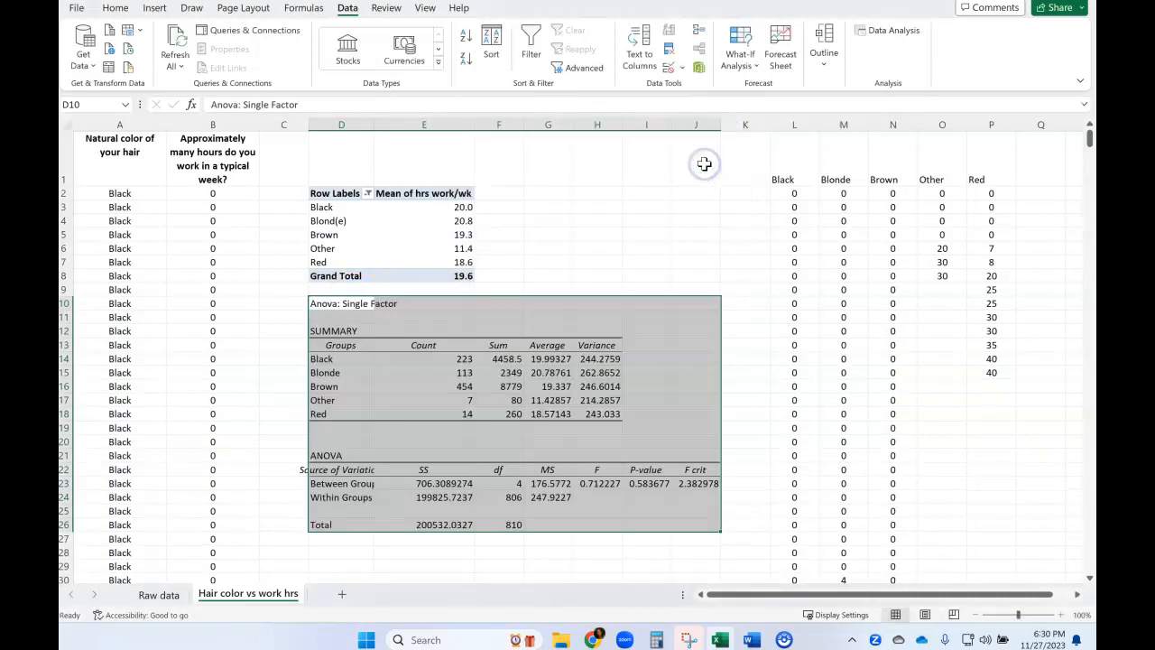
pyautogui.click(567, 261)
pyautogui.click(567, 554)
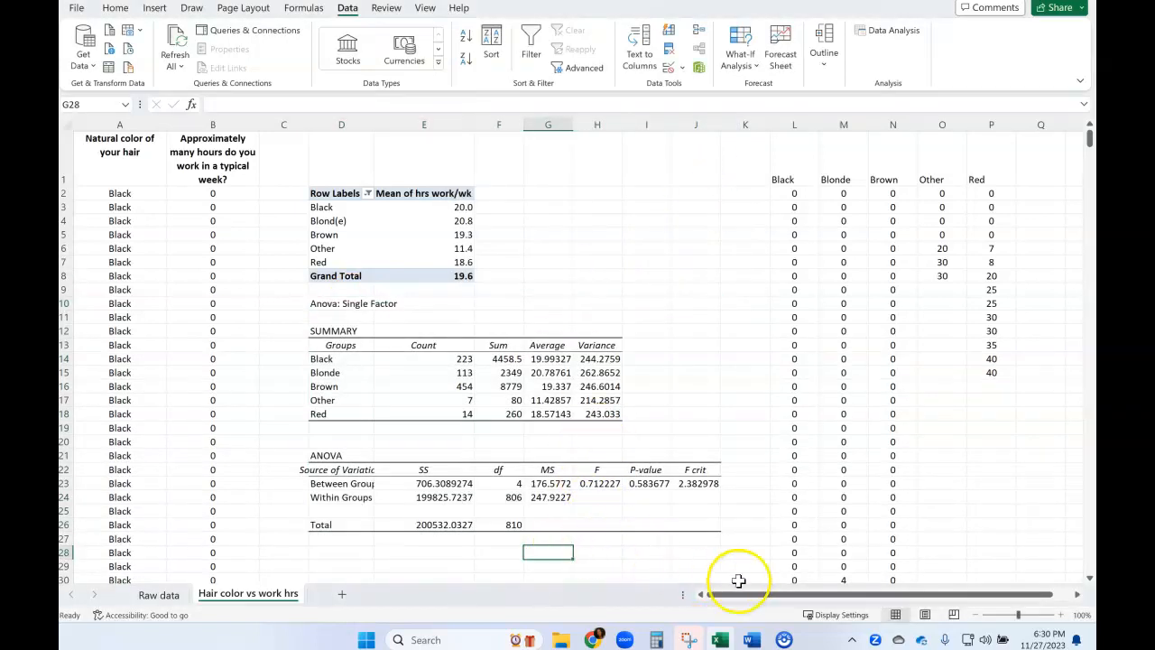
# Examine the F, F crit, P-value and between-groups SS results, and compare the Black group's average with its PivotTable mean.
pyautogui.moveTo(693, 645)
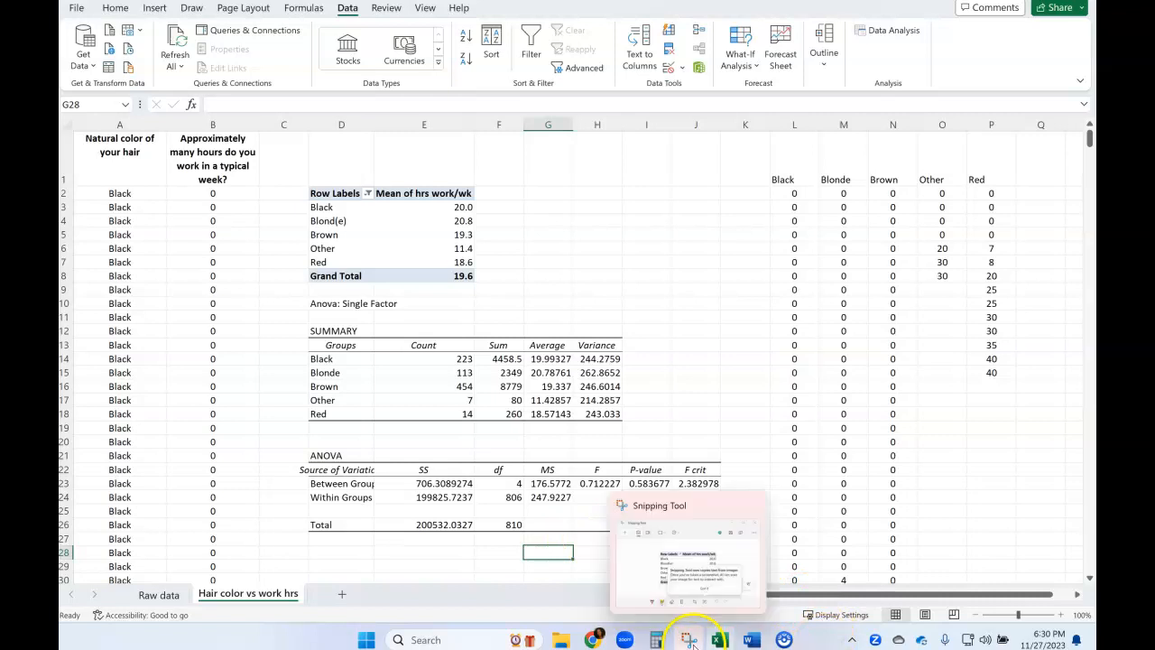
pyautogui.click(597, 484)
pyautogui.click(703, 483)
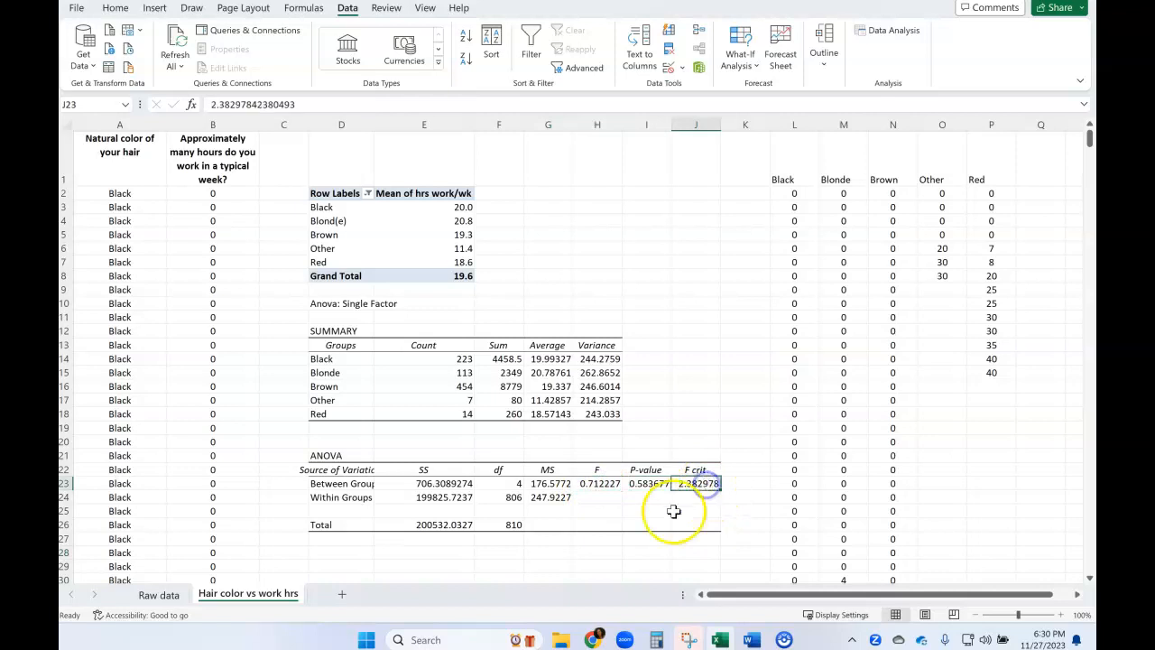
pyautogui.click(643, 486)
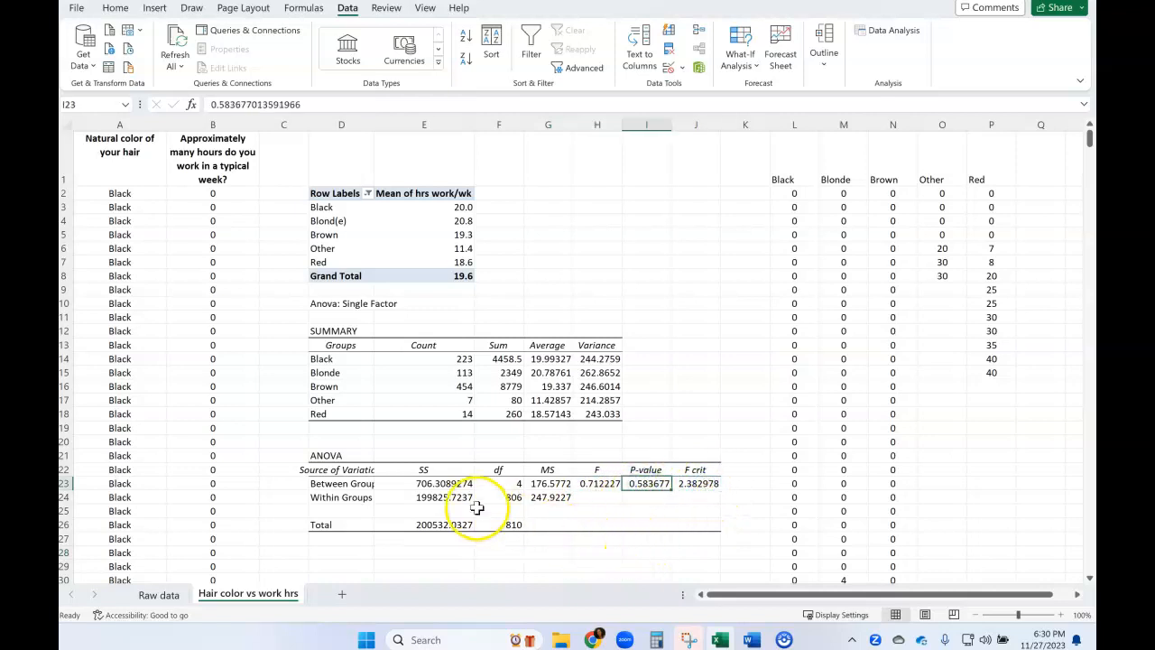
pyautogui.click(448, 483)
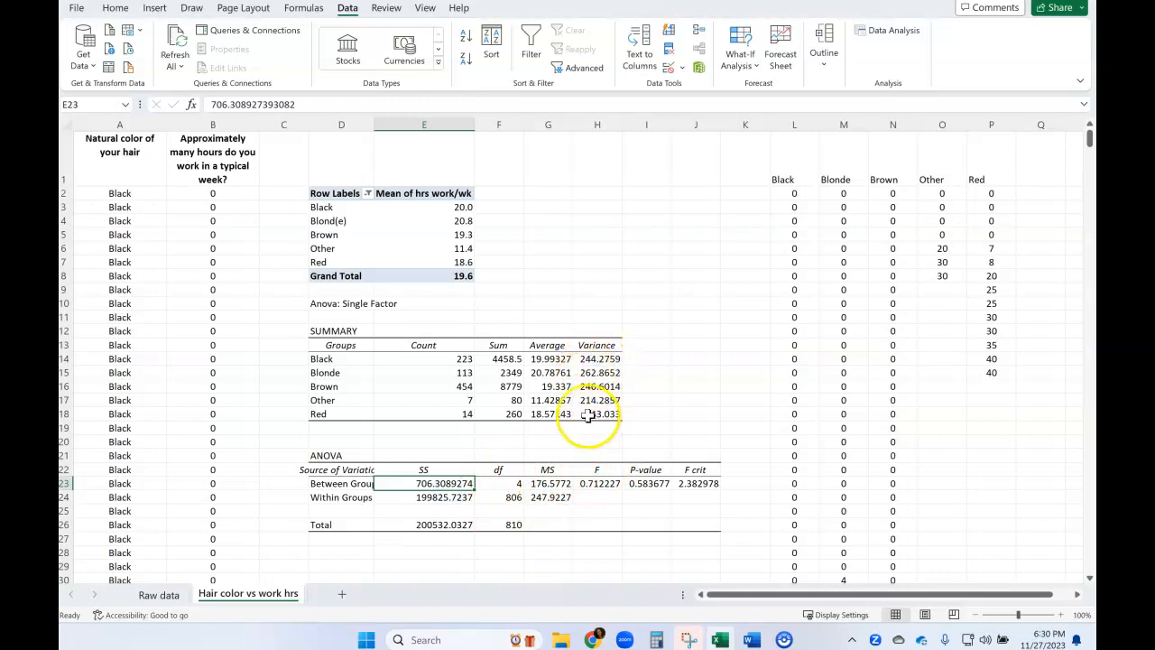
pyautogui.click(551, 359)
pyautogui.click(436, 209)
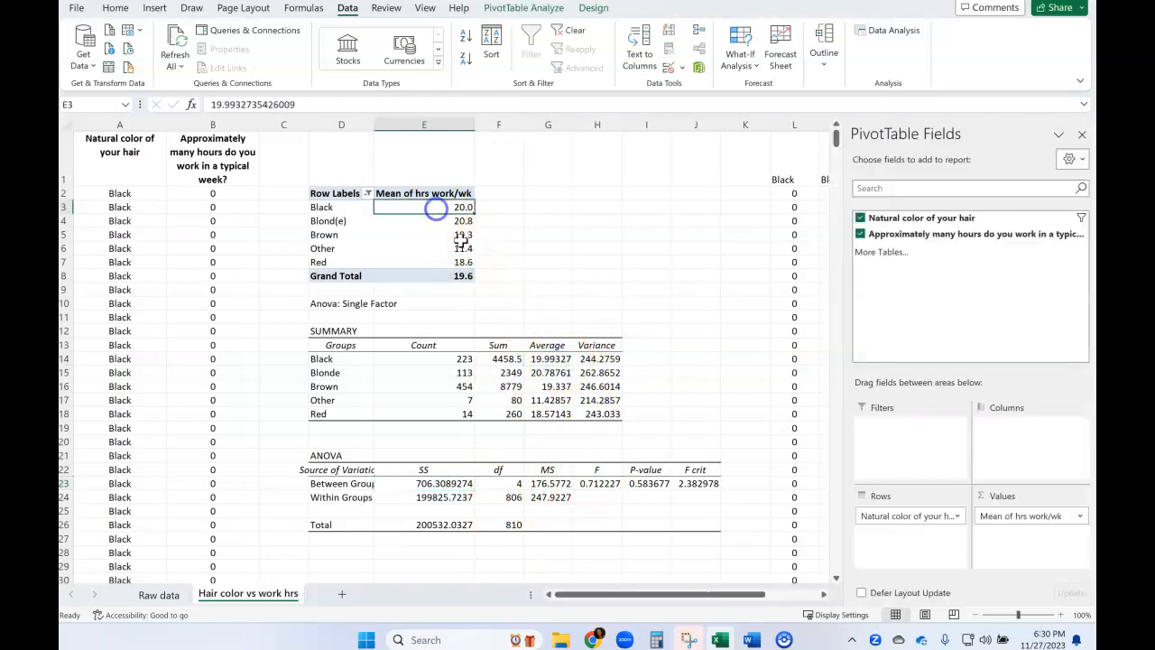
pyautogui.click(550, 358)
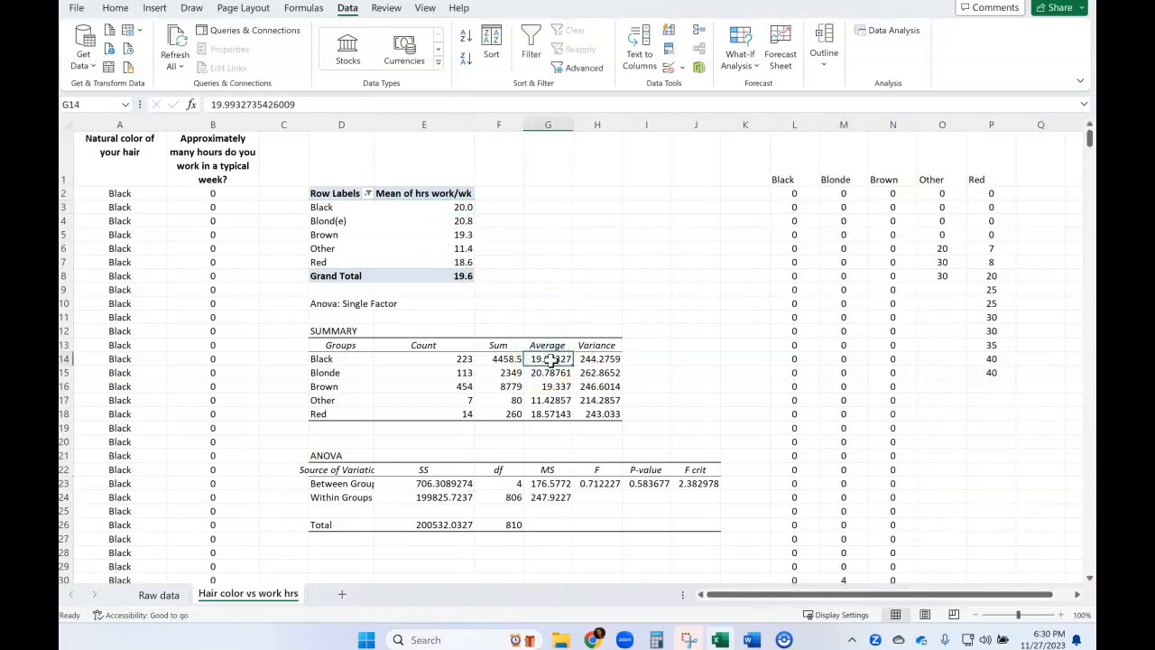
pyautogui.moveTo(431, 209)
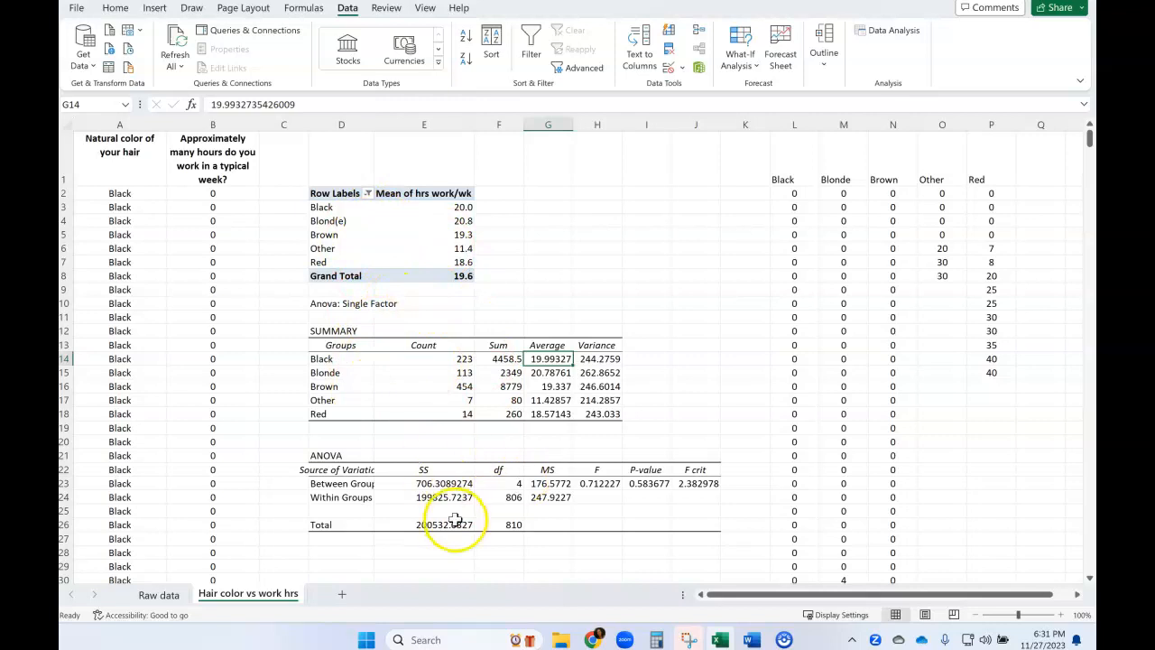
# Capture the complete Anova: Single Factor output, including the SUMMARY and ANOVA tables, as a new snip with Snipping Tool.
pyautogui.click(689, 638)
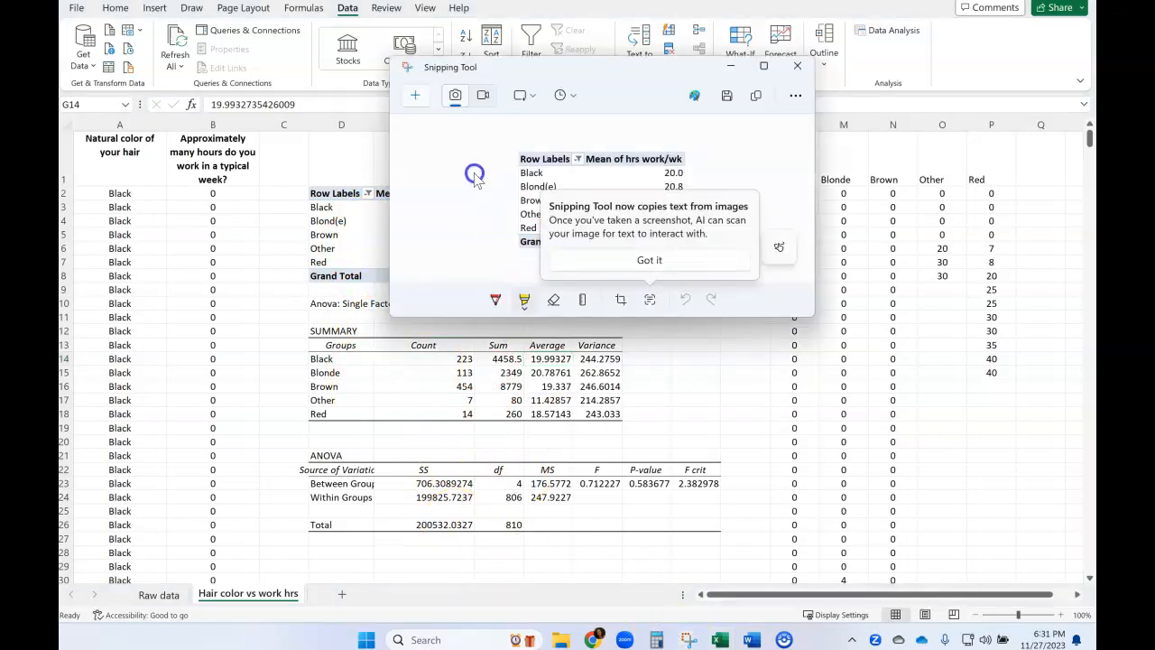
pyautogui.click(602, 264)
pyautogui.click(414, 97)
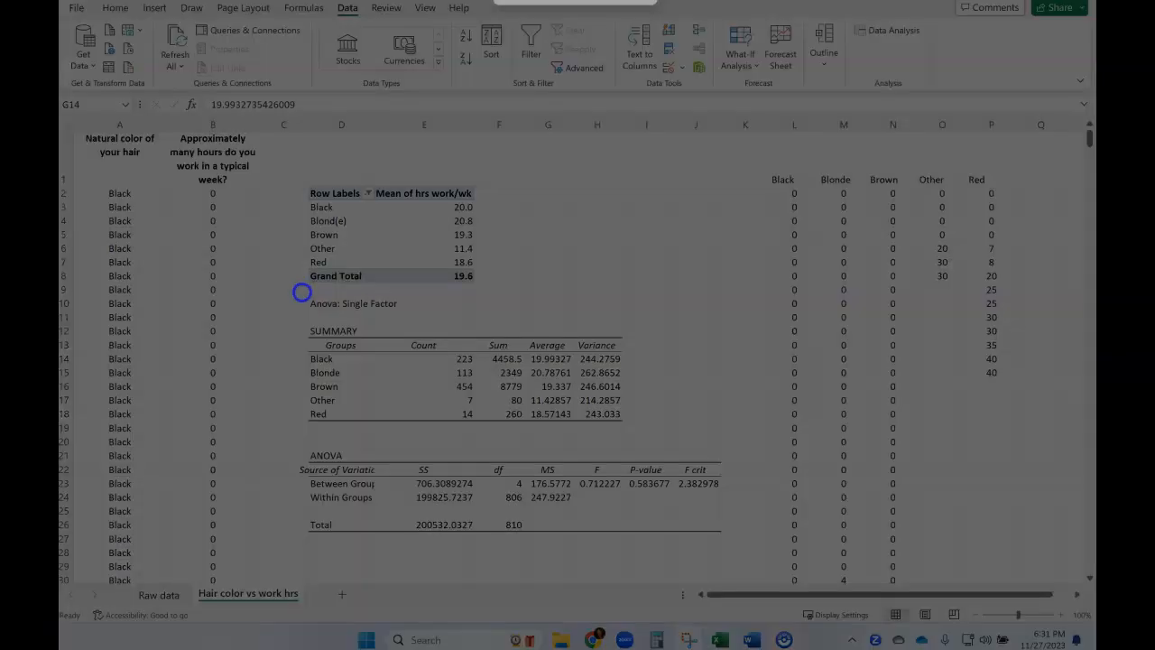
pyautogui.moveTo(301, 292); pyautogui.dragTo(731, 539)
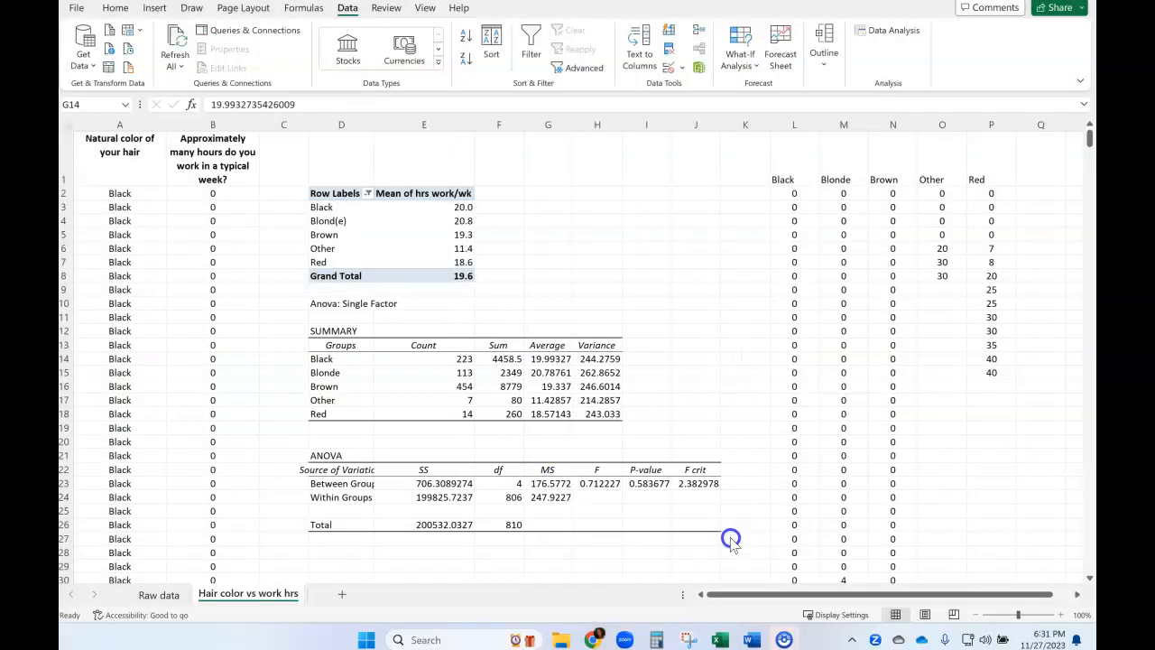
# Switch to the ANOVA Project document in Word.
pyautogui.moveTo(752, 641)
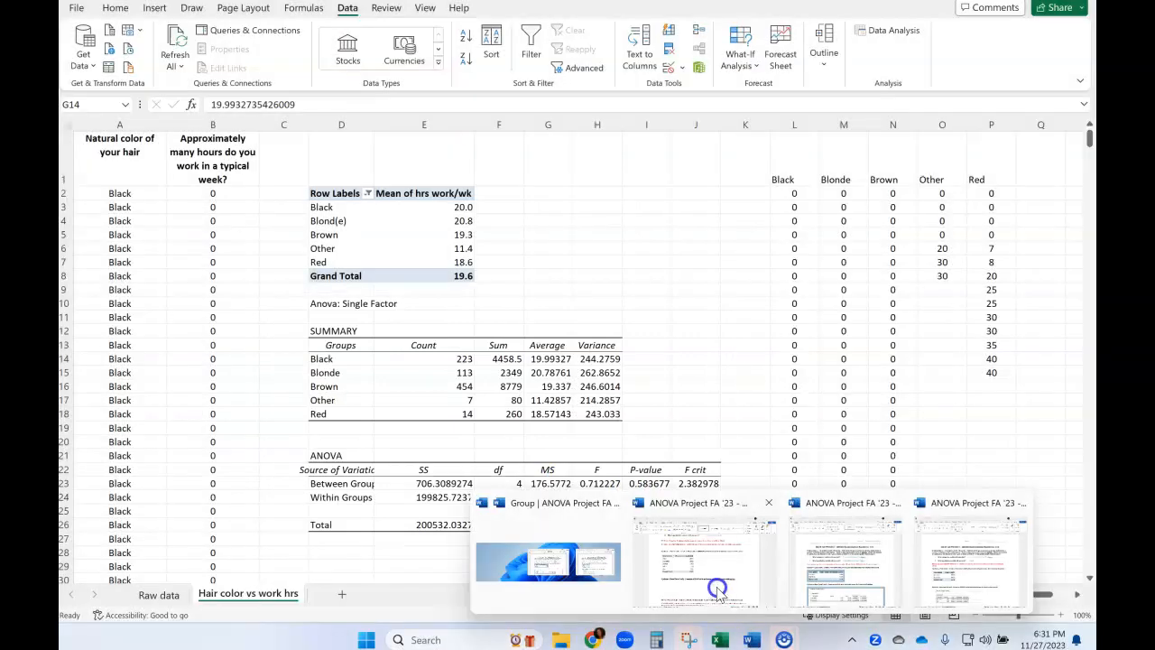